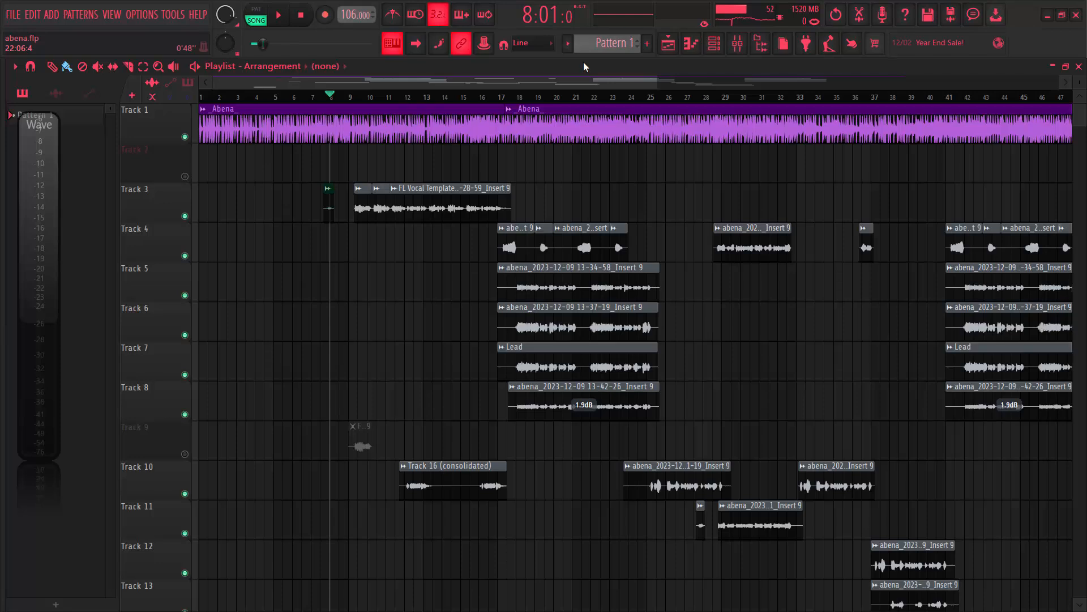
Play the arrangement from bar 8 to hear the current mix, and stop playback.
{"action": "key", "text": "space"}
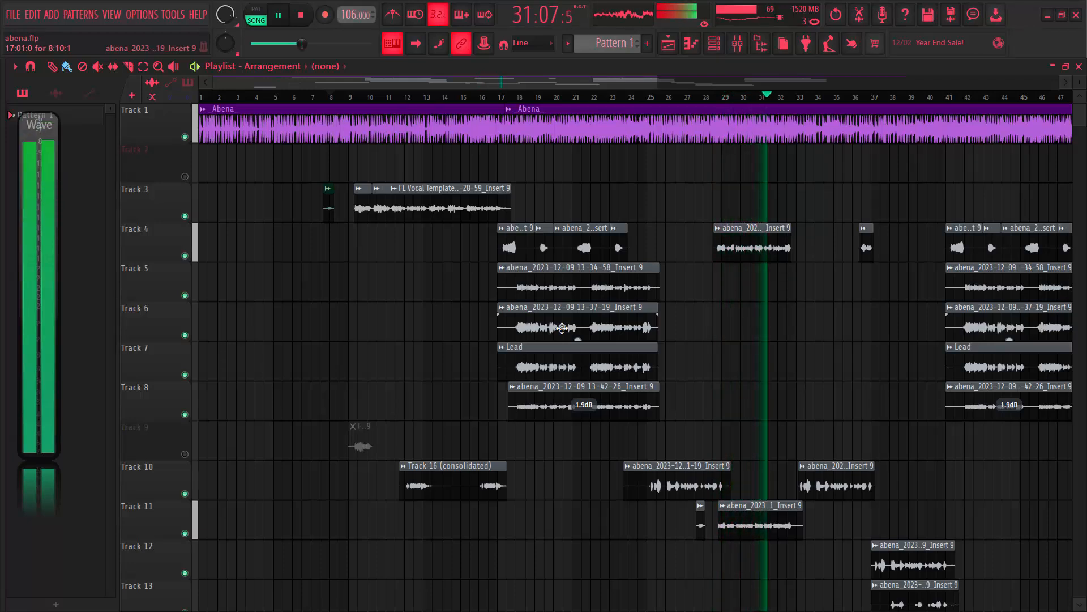
{"action": "key", "text": "space"}
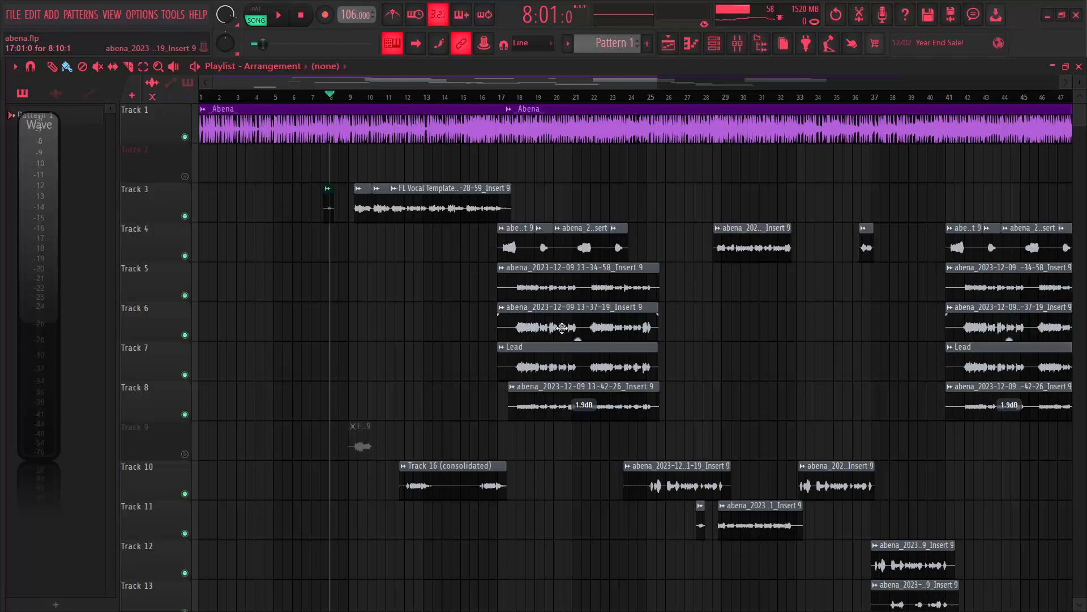
In the mixer, bypass the effects chains on Insert 2, Lead Vox, Reverb and Delay.
{"action": "left_click", "coordinate": [738, 45]}
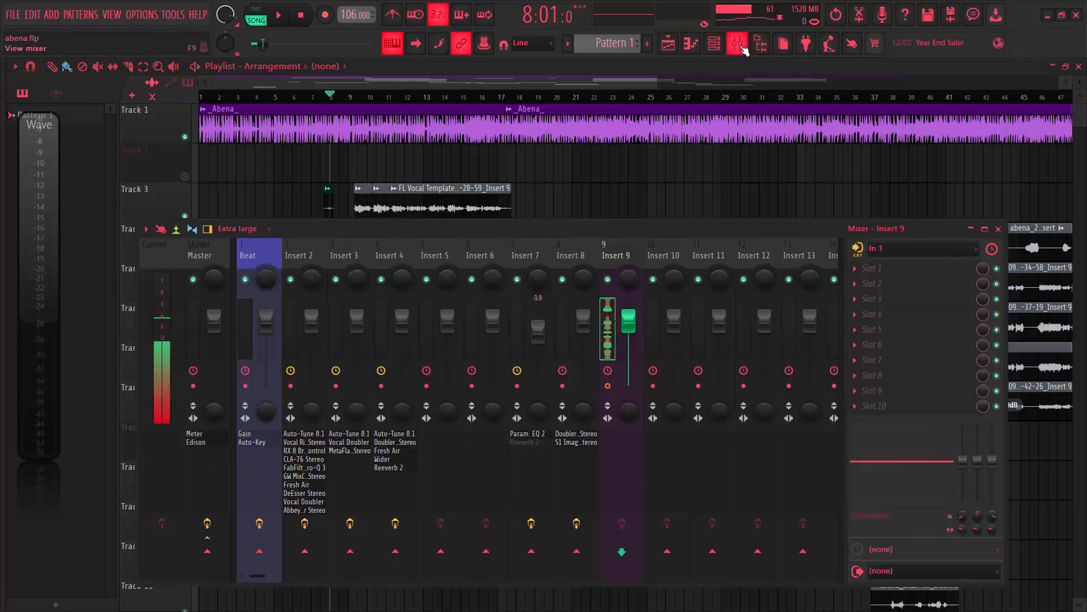
{"action": "left_click", "coordinate": [305, 524]}
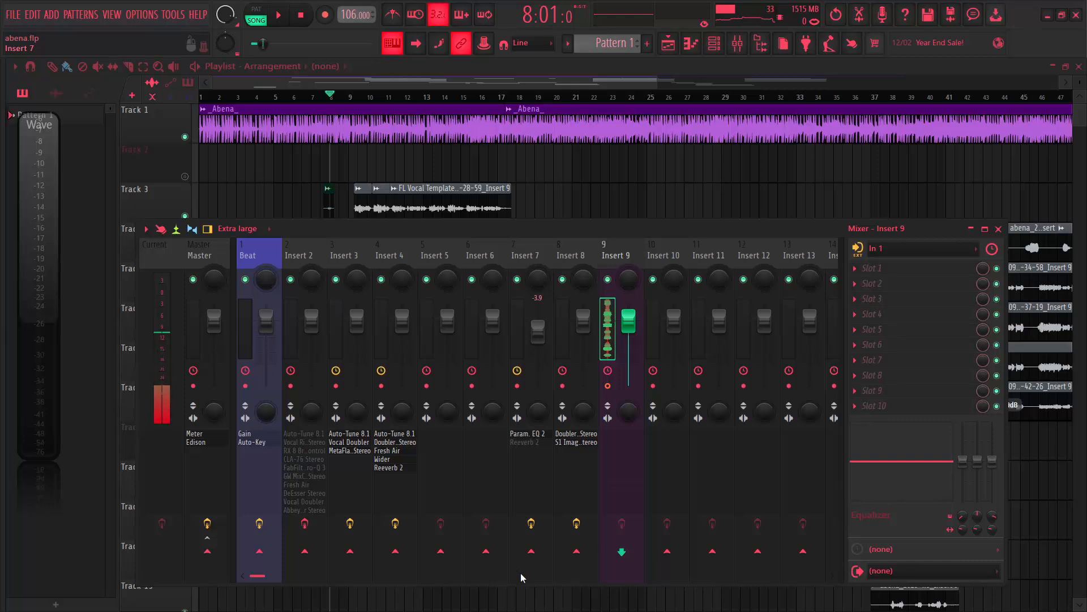
{"action": "left_click_drag", "start_coordinate": [264, 578], "coordinate": [337, 579]}
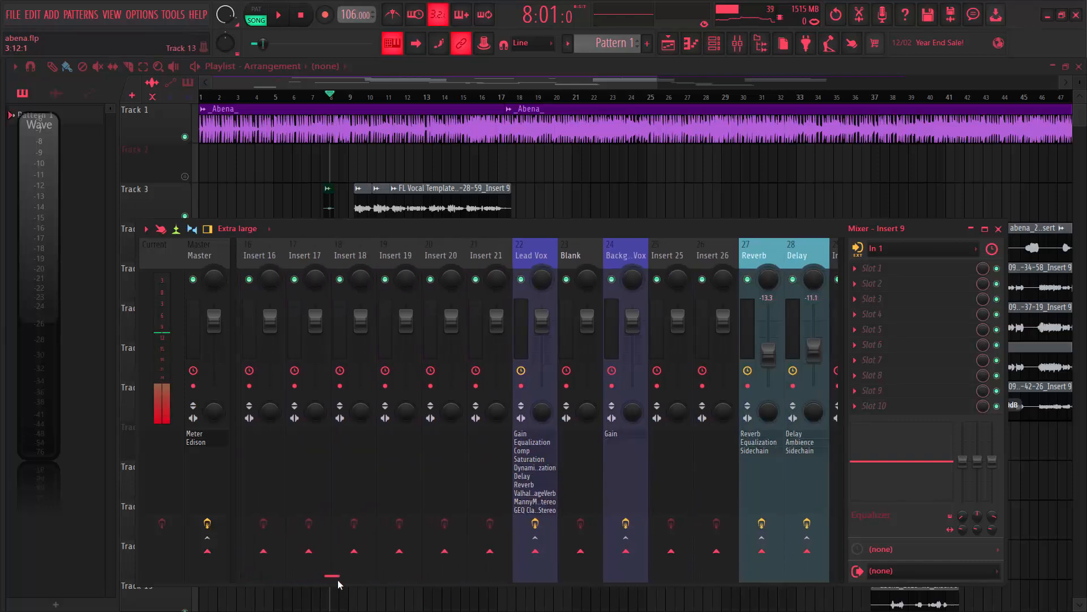
{"action": "left_click", "coordinate": [551, 527]}
{"action": "left_click", "coordinate": [760, 526]}
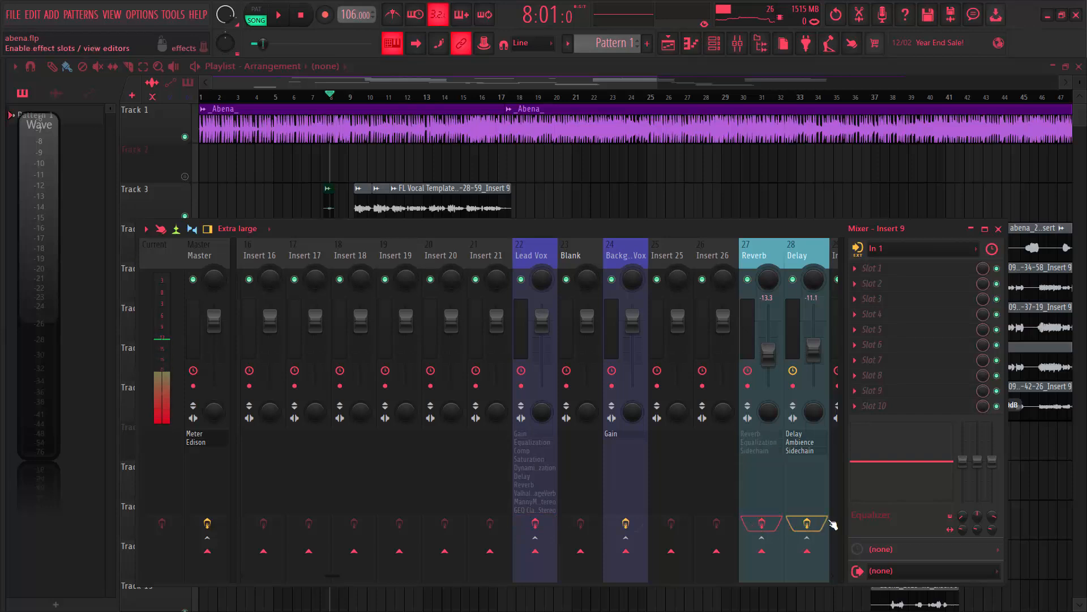
{"action": "left_click_drag", "start_coordinate": [339, 581], "coordinate": [264, 579]}
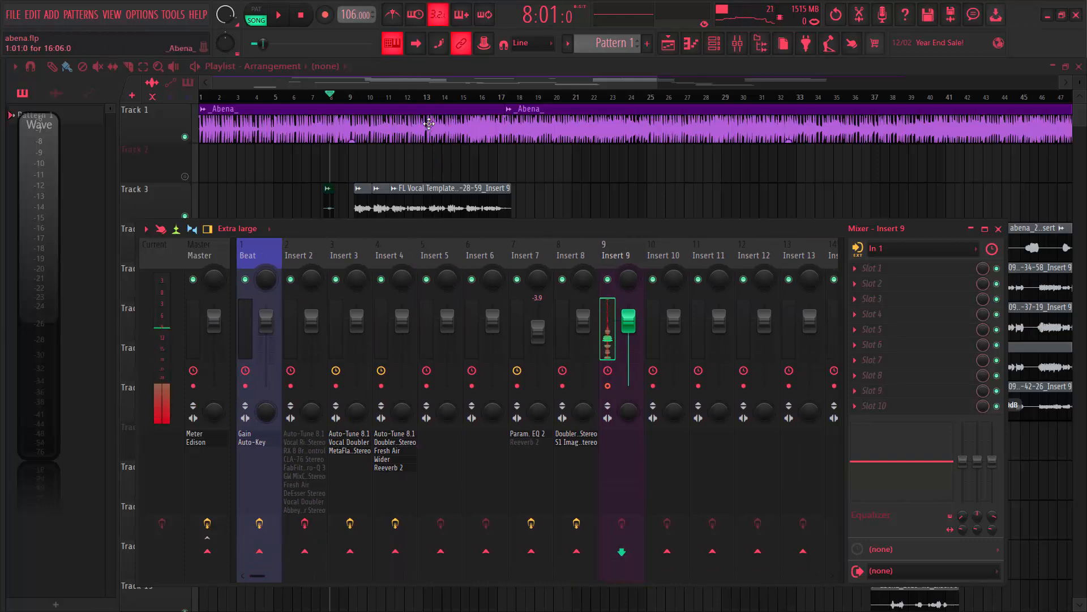
Start playback and remove the Auto-Key effect from the Beat mixer track.
{"action": "key", "text": "space"}
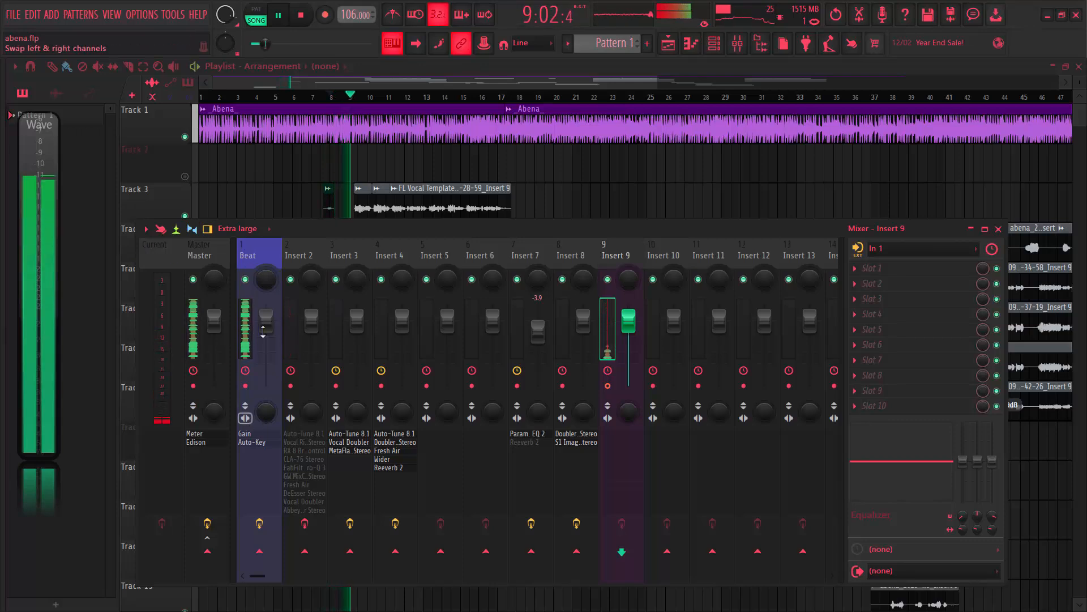
{"action": "left_click", "coordinate": [245, 253]}
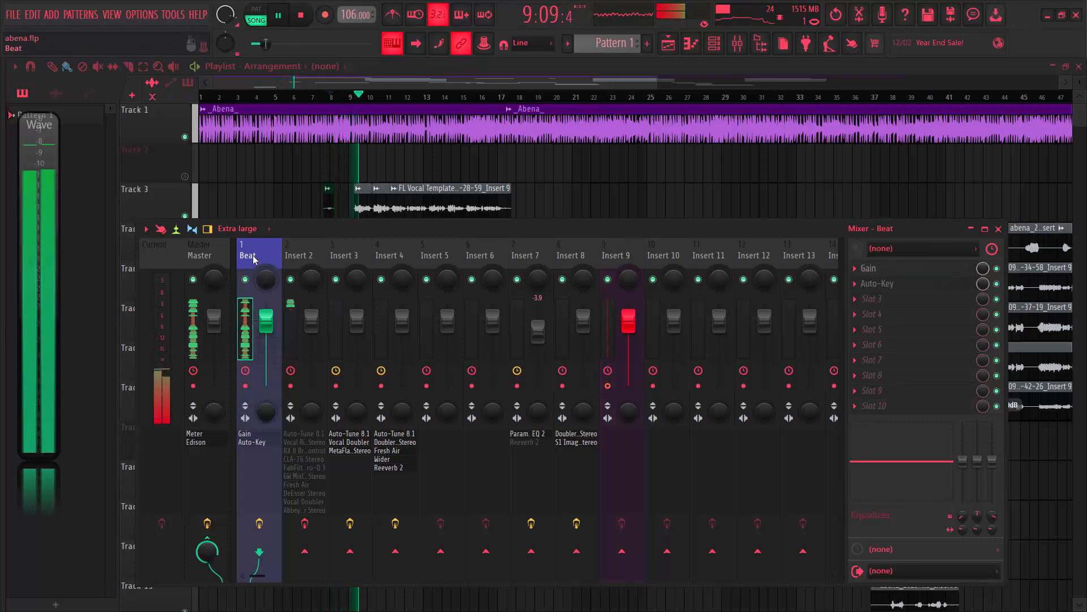
{"action": "left_click", "coordinate": [855, 283]}
{"action": "left_click", "coordinate": [875, 310]}
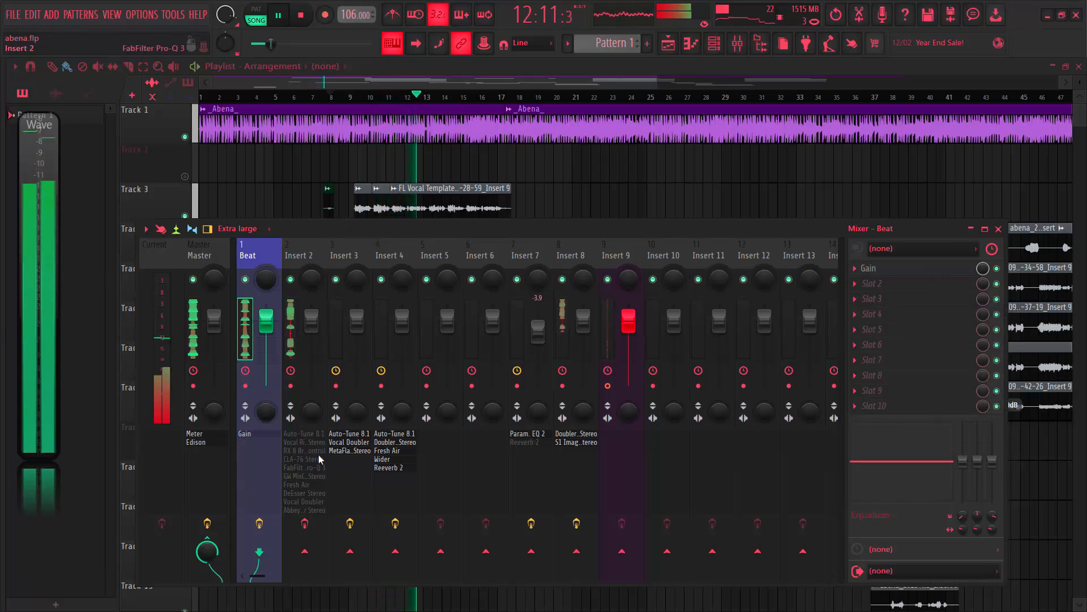
Switch off all ten effect slots on Insert 2, from Abbey Road Saturator up to Auto-Tune 8.1, and stop playback.
{"action": "left_click", "coordinate": [300, 248]}
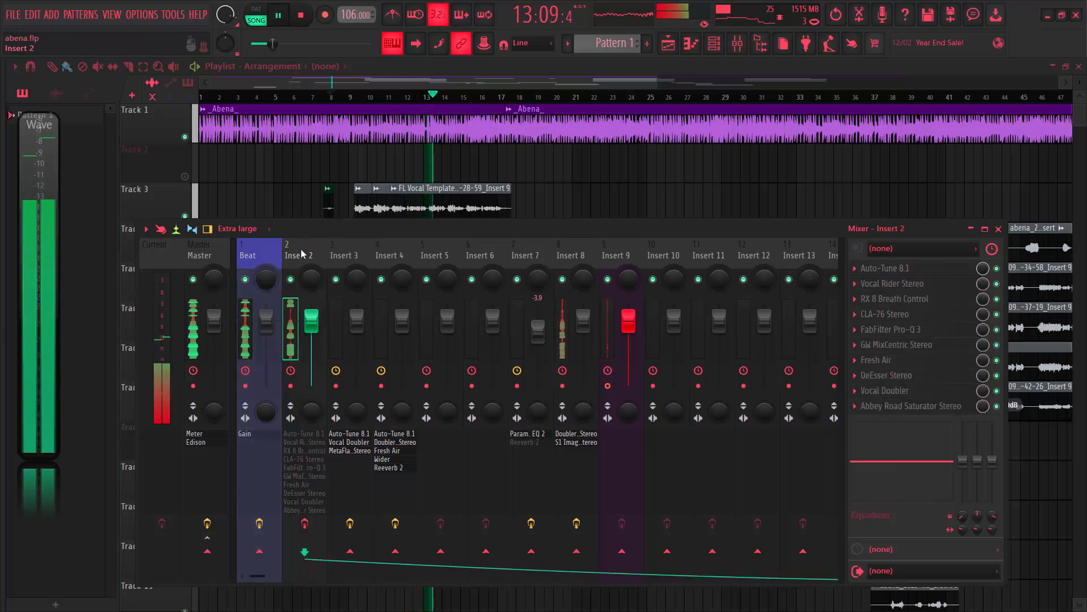
{"action": "left_click", "coordinate": [997, 406]}
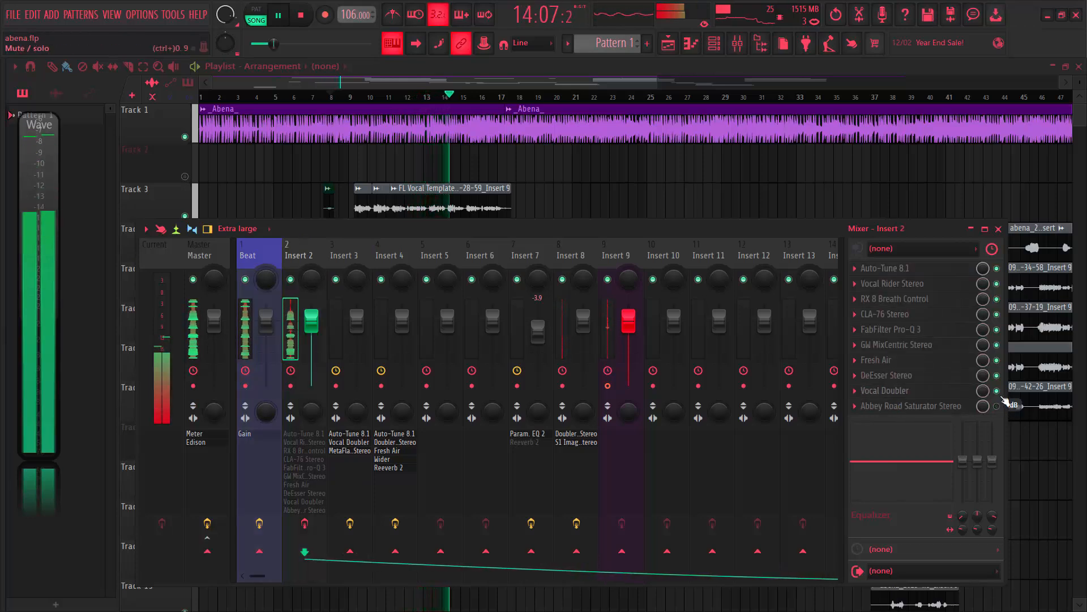
{"action": "left_click", "coordinate": [997, 391]}
{"action": "left_click", "coordinate": [997, 375]}
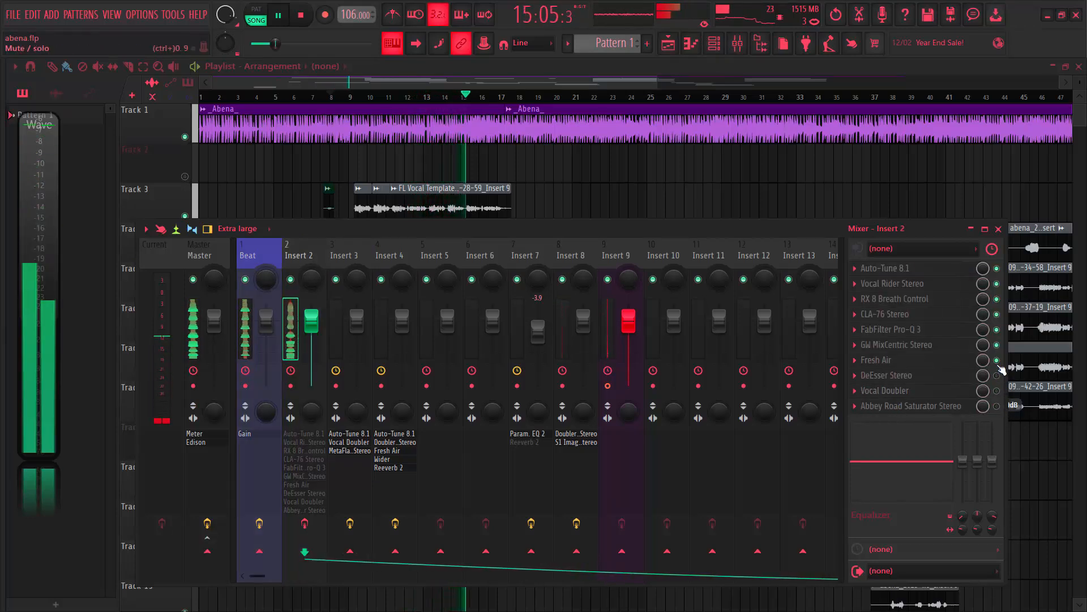
{"action": "left_click", "coordinate": [996, 360]}
{"action": "left_click", "coordinate": [997, 344]}
{"action": "left_click", "coordinate": [997, 329]}
{"action": "left_click", "coordinate": [997, 314]}
{"action": "left_click", "coordinate": [997, 299]}
{"action": "left_click", "coordinate": [997, 284]}
{"action": "left_click", "coordinate": [997, 268]}
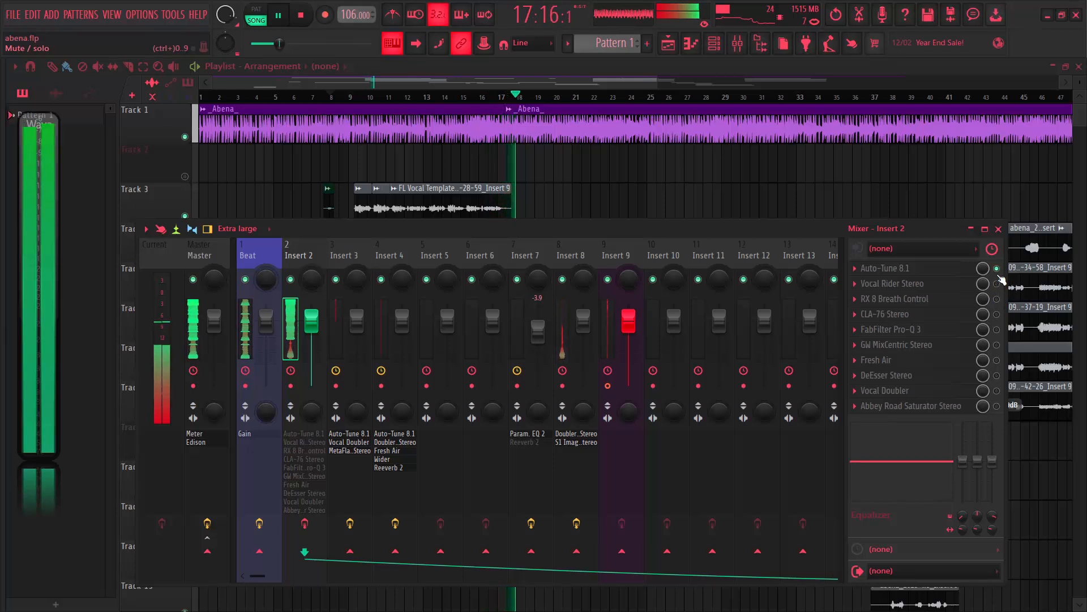
{"action": "key", "text": "space"}
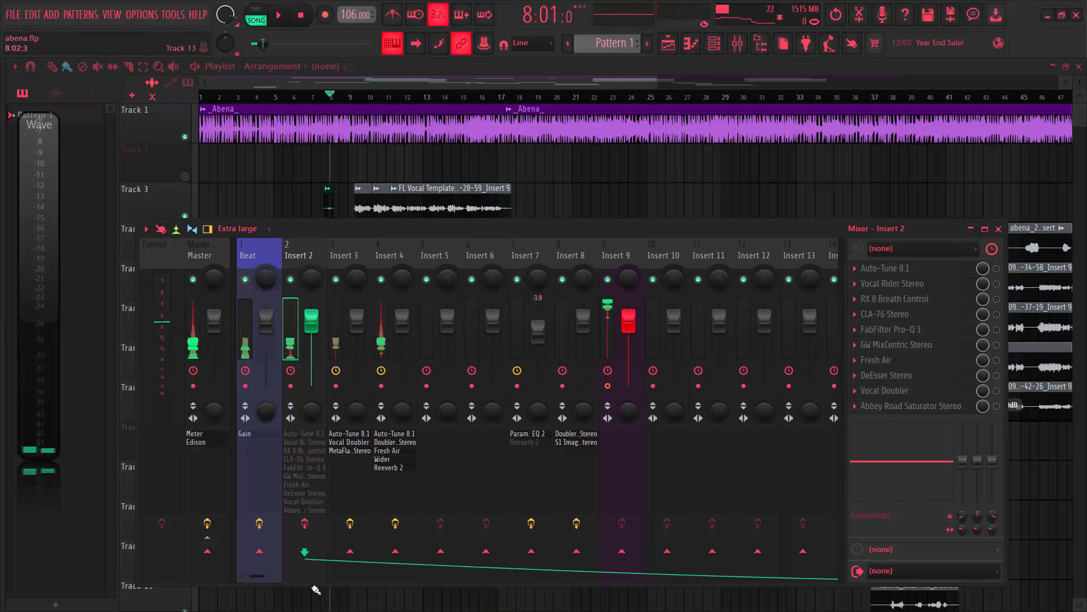
Switch off the individual effect slots on the Lead Vox mixer track and re-enable its effects chain.
{"action": "left_click_drag", "start_coordinate": [263, 578], "coordinate": [332, 578]}
{"action": "left_click", "coordinate": [519, 259]}
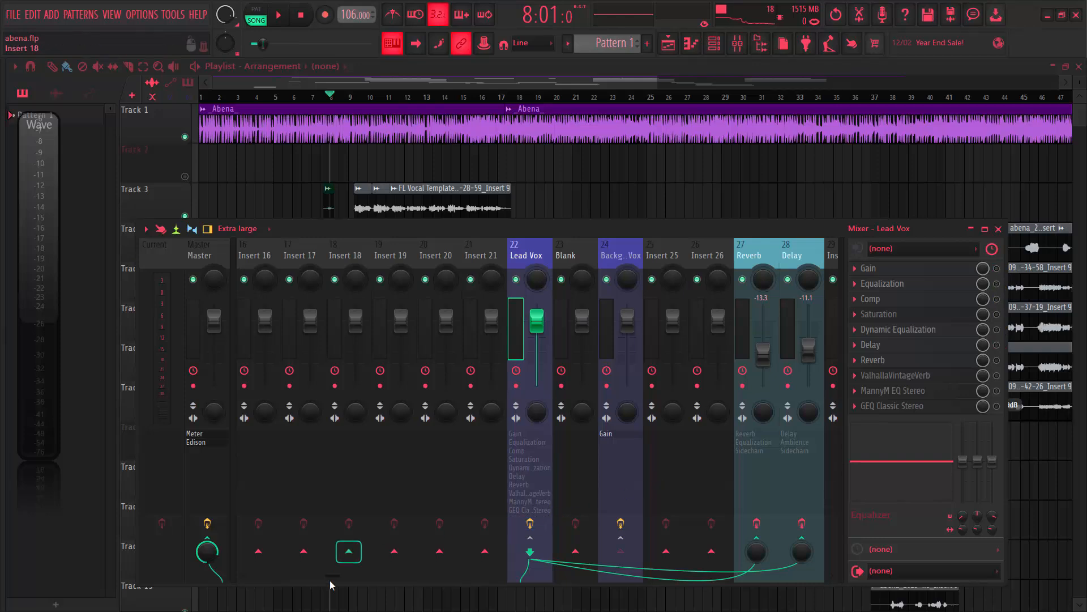
{"action": "left_click_drag", "start_coordinate": [333, 577], "coordinate": [226, 577]}
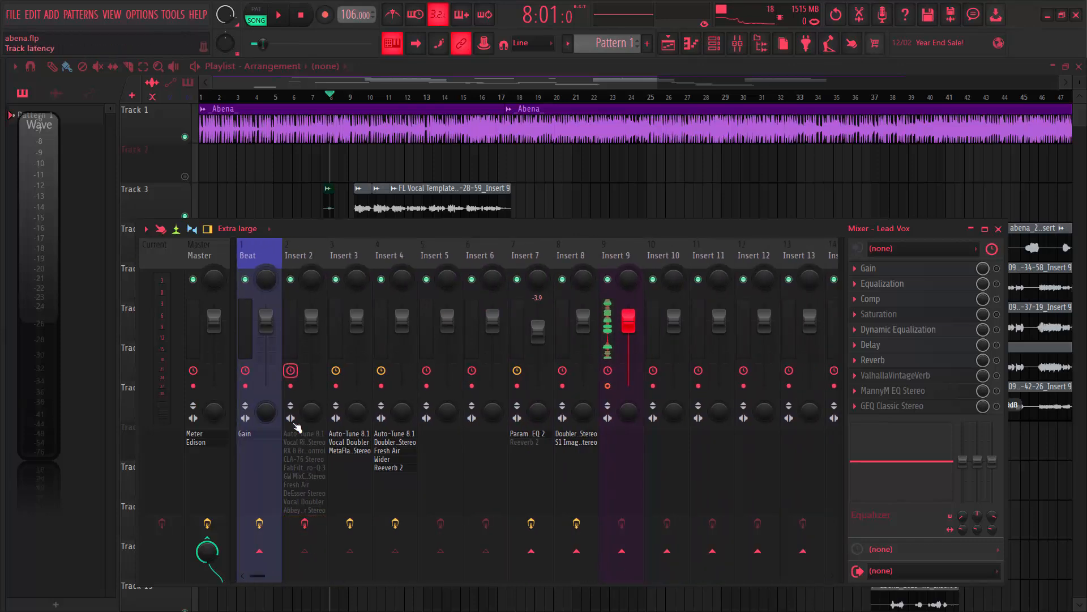
Rename the Insert 2 mixer track to "vocal box" and give it a light purple colour.
{"action": "right_click", "coordinate": [304, 276]}
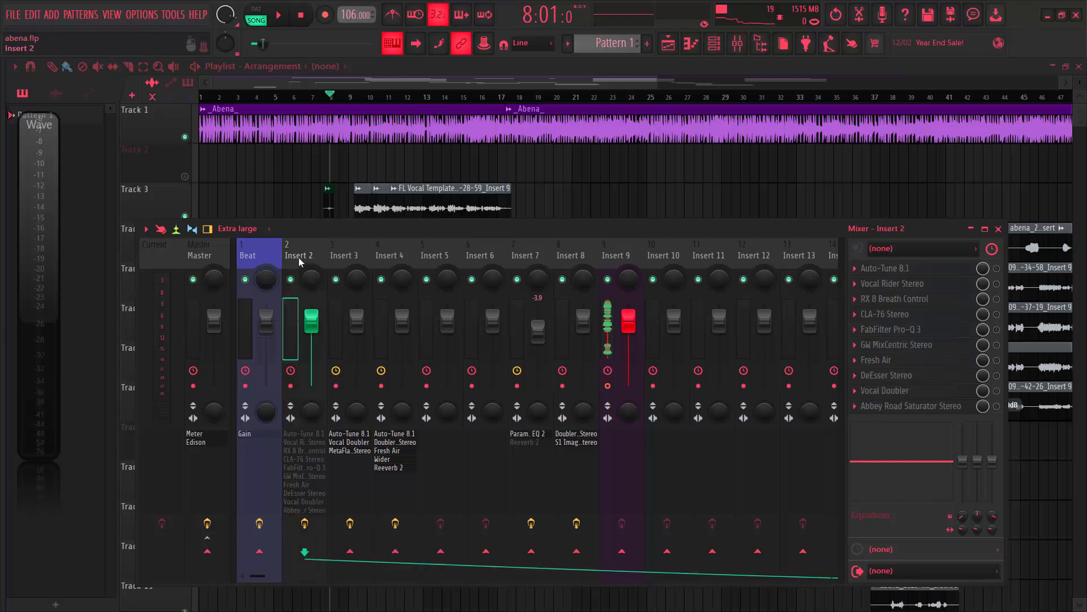
{"action": "left_click", "coordinate": [387, 236]}
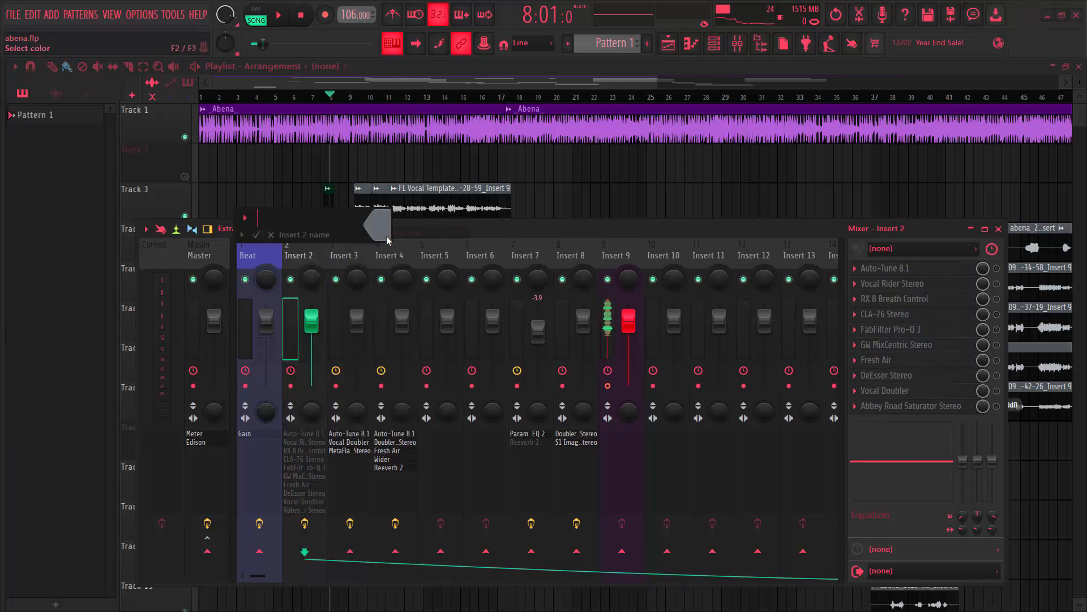
{"action": "type", "text": "vocal box"}
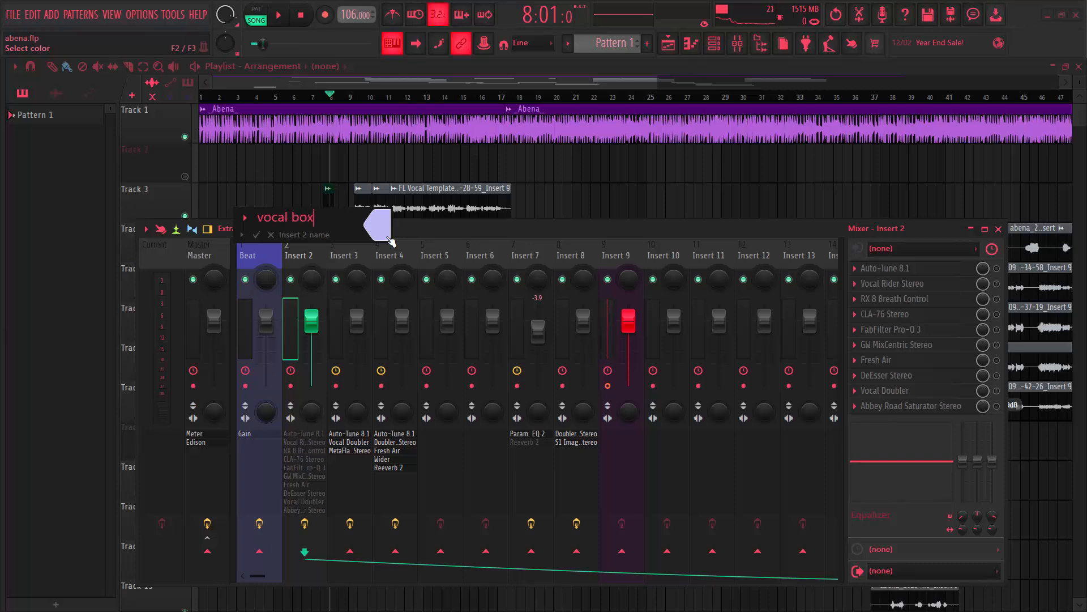
{"action": "key", "text": "Return"}
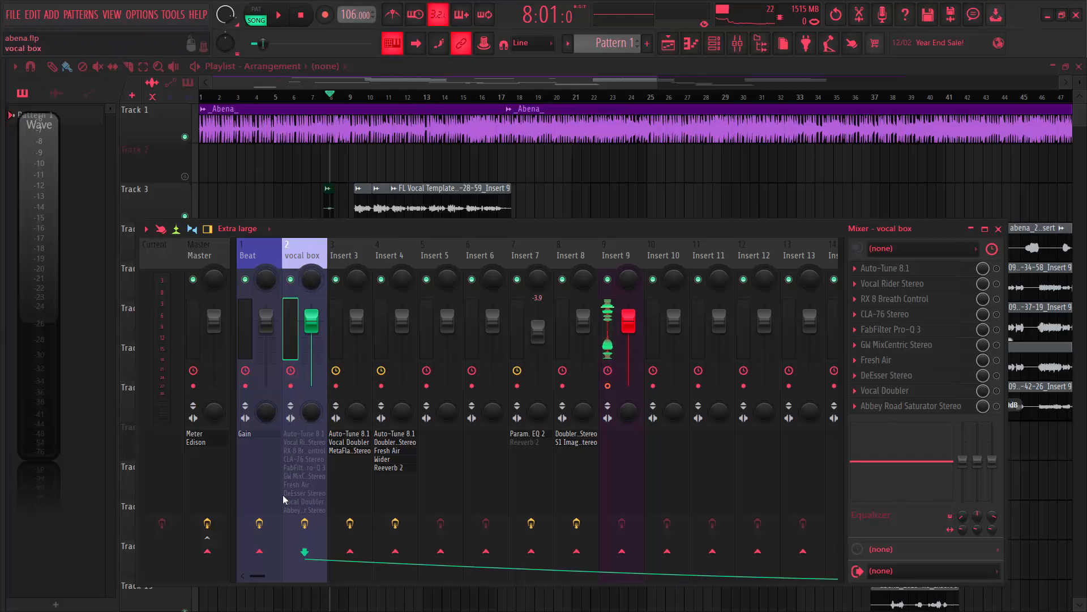
Check the routing from vocal box into Lead Vox and from Lead Vox to the Reverb and Delay tracks.
{"action": "left_click_drag", "start_coordinate": [259, 576], "coordinate": [331, 579]}
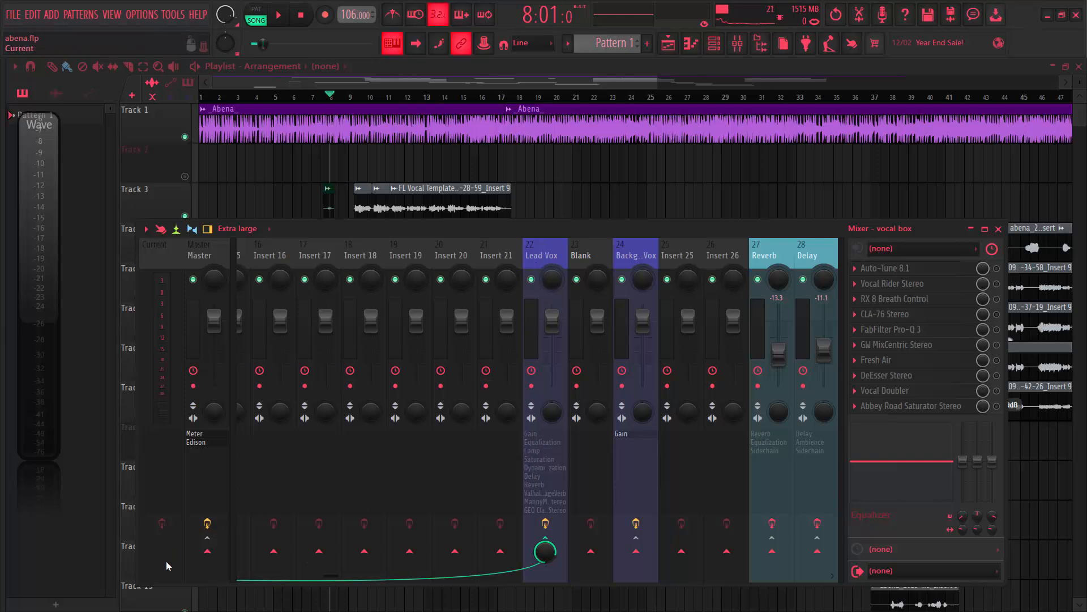
{"action": "left_click_drag", "start_coordinate": [336, 575], "coordinate": [261, 575]}
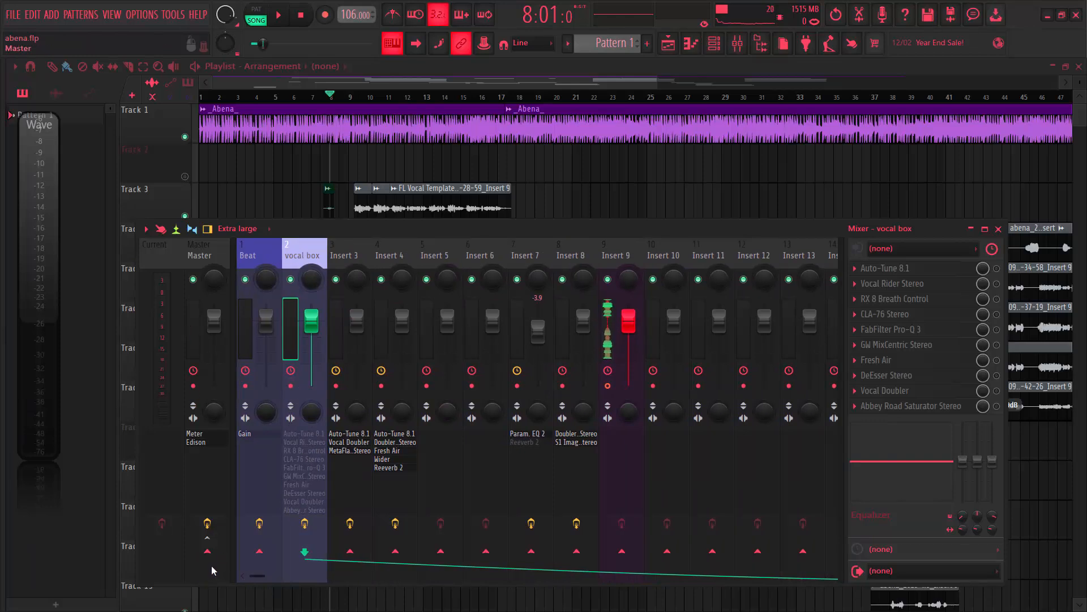
{"action": "left_click_drag", "start_coordinate": [261, 576], "coordinate": [353, 566]}
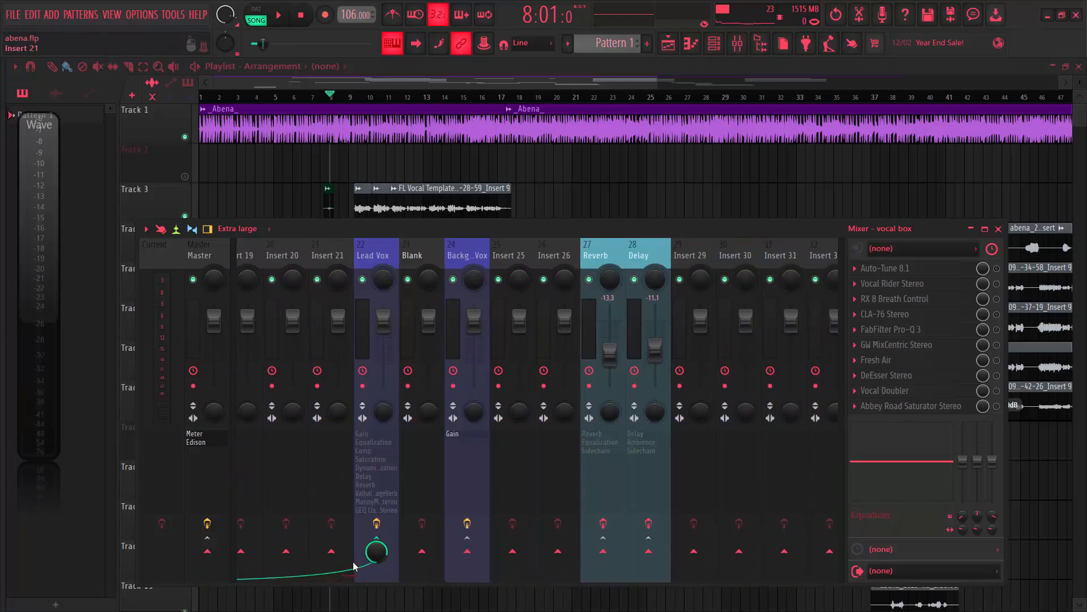
{"action": "left_click", "coordinate": [370, 253]}
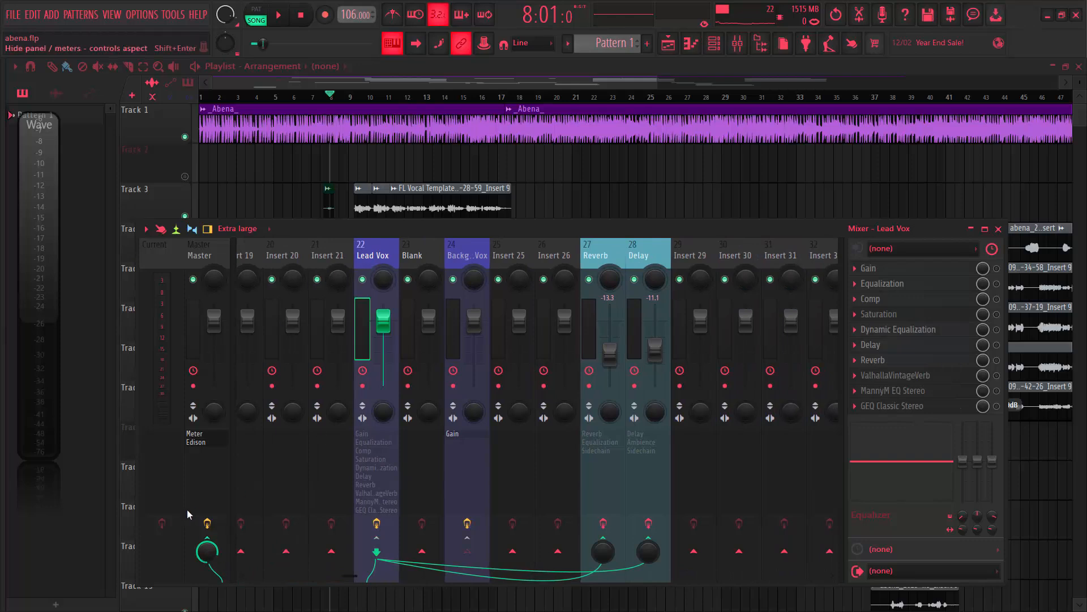
{"action": "scroll", "coordinate": [253, 576], "scroll_direction": "left", "scroll_amount": 10}
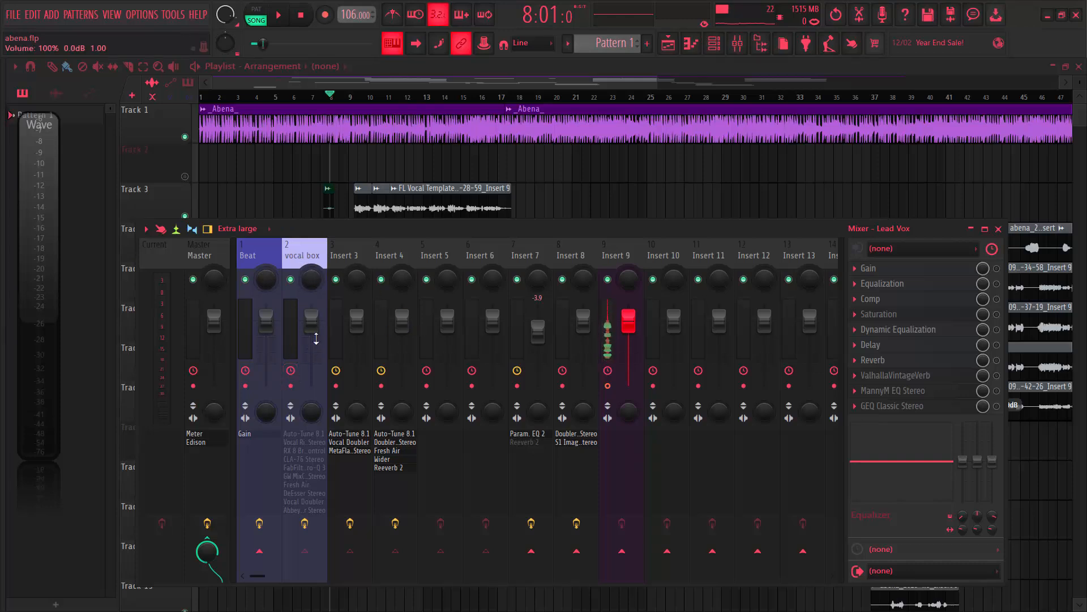
Enable Auto-Tune 8.1 on the vocal box track and open its window to review the Retune Speed control.
{"action": "left_click", "coordinate": [306, 260]}
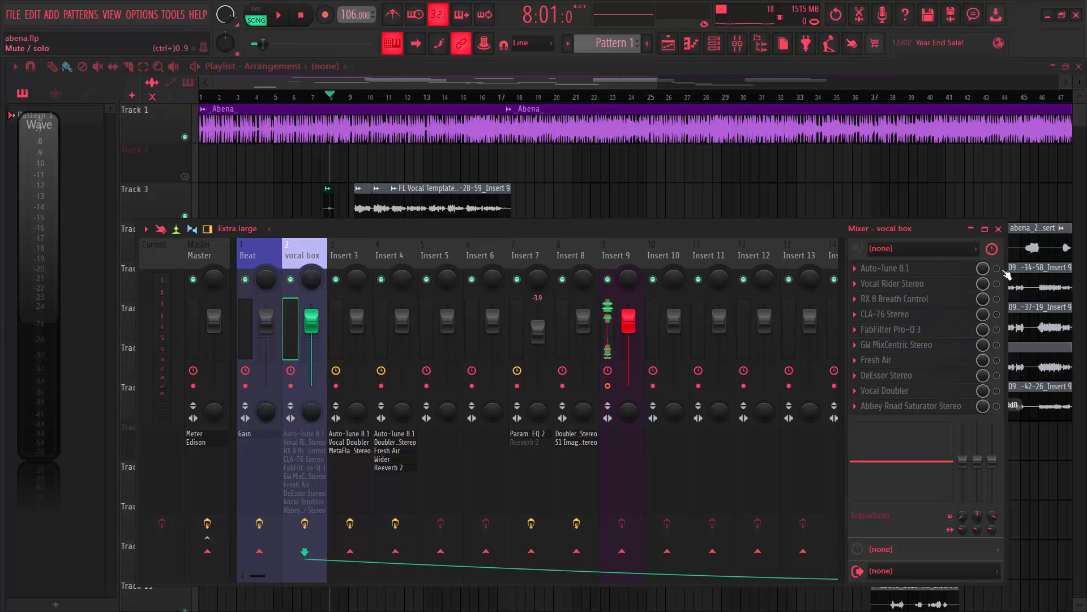
{"action": "left_click", "coordinate": [936, 270]}
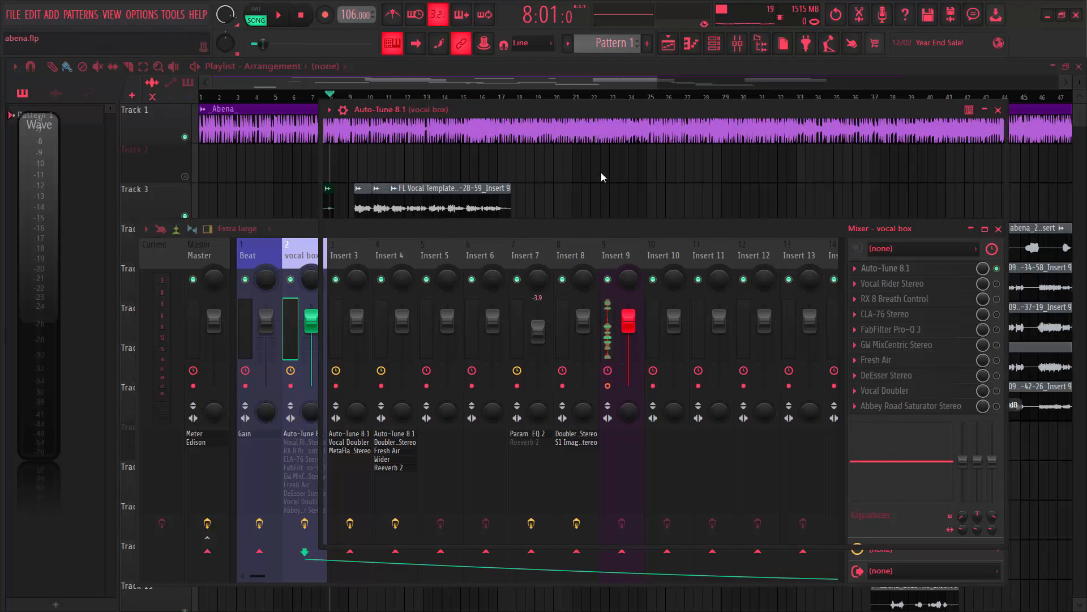
{"action": "left_click_drag", "start_coordinate": [552, 112], "coordinate": [395, 125]}
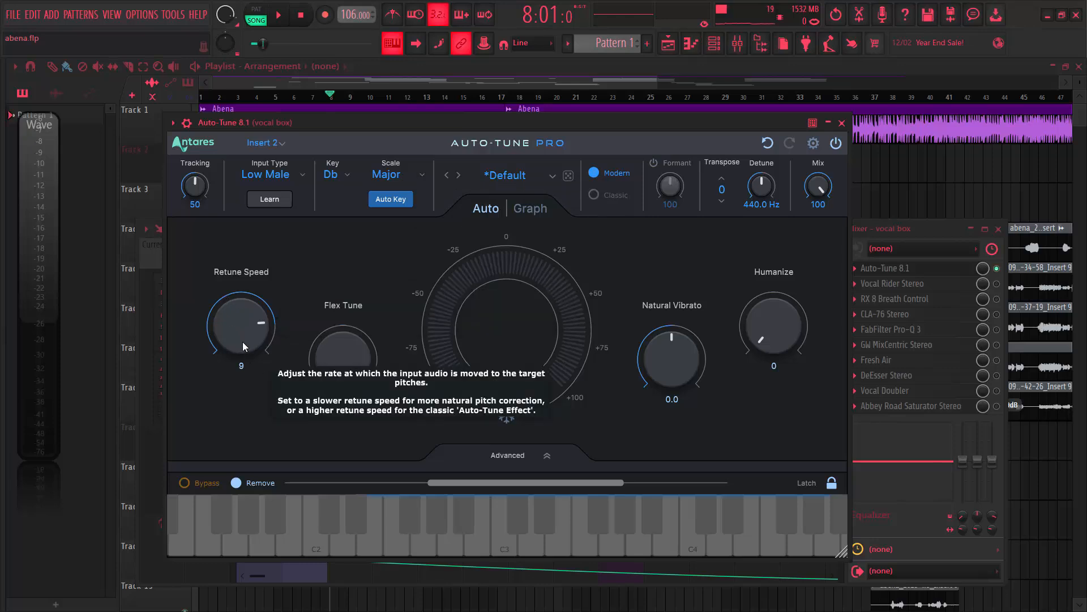
{"action": "scroll", "coordinate": [242, 342], "scroll_direction": "down", "scroll_amount": 5}
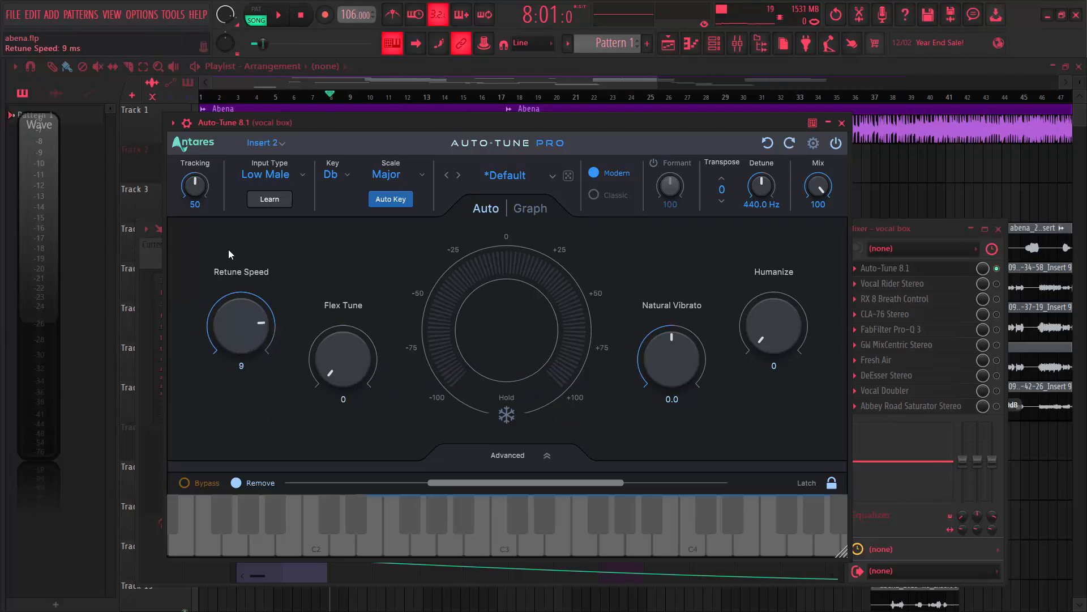
Return to the playlist, unmute Track 2, and briefly mute and unmute Track 1.
{"action": "left_click", "coordinate": [645, 66]}
{"action": "left_click", "coordinate": [185, 176]}
{"action": "left_click", "coordinate": [352, 103]}
{"action": "left_click", "coordinate": [184, 137]}
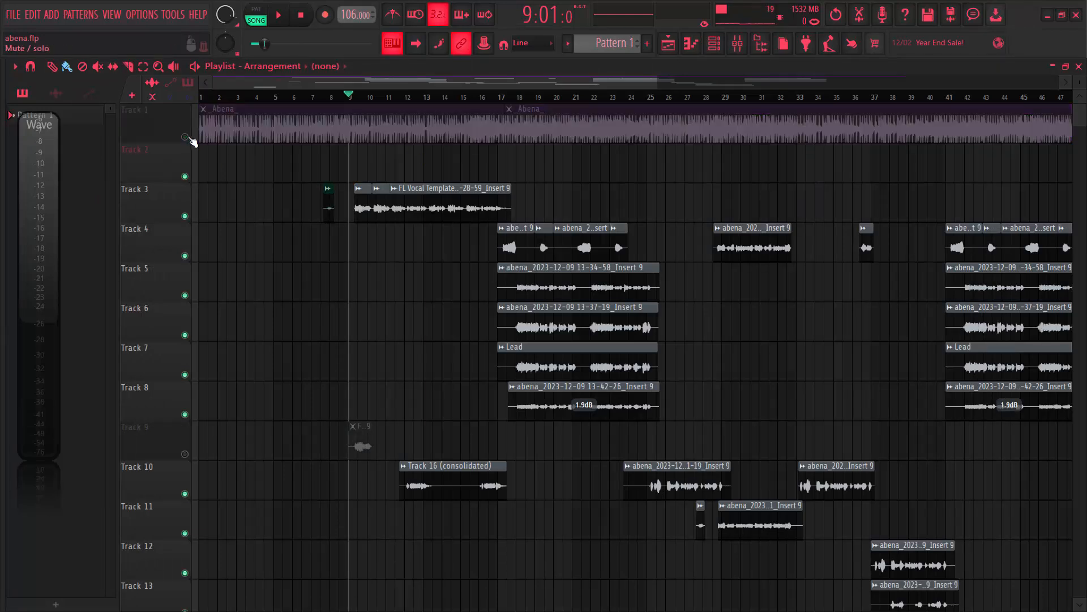
{"action": "left_click", "coordinate": [185, 137]}
Place the song playhead at the start of bar 9.
{"action": "left_click", "coordinate": [357, 104]}
{"action": "left_click", "coordinate": [357, 105]}
{"action": "left_click", "coordinate": [357, 104]}
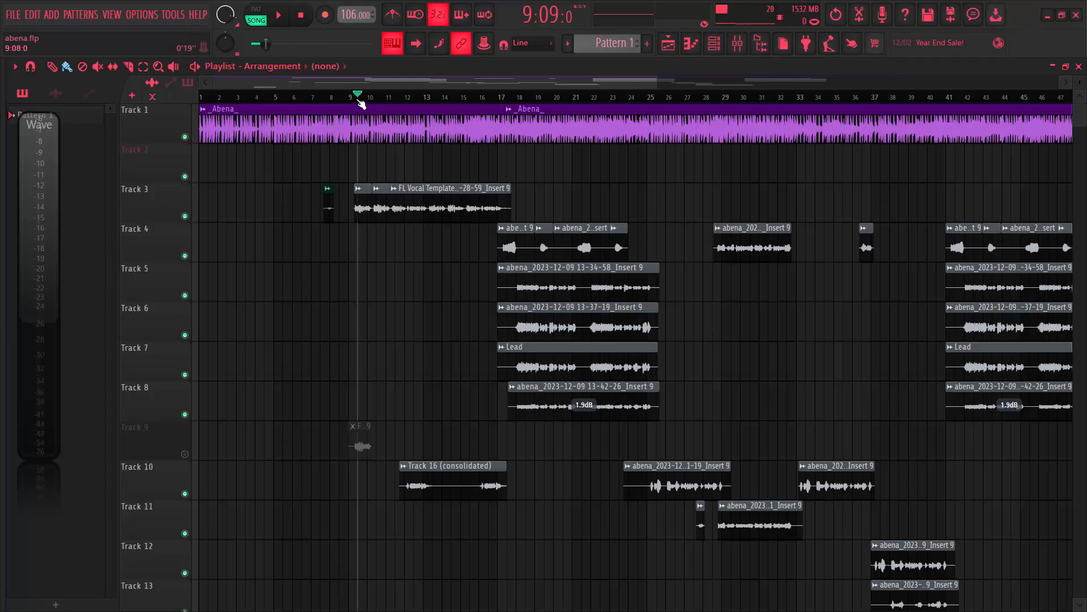
{"action": "left_click", "coordinate": [358, 104]}
{"action": "left_click", "coordinate": [358, 105]}
{"action": "left_click", "coordinate": [357, 105]}
Mute the Beat mixer track and play the vocals with the vocal box track's Auto-Tune 8.1 window open.
{"action": "left_click", "coordinate": [738, 45]}
{"action": "left_click", "coordinate": [739, 45]}
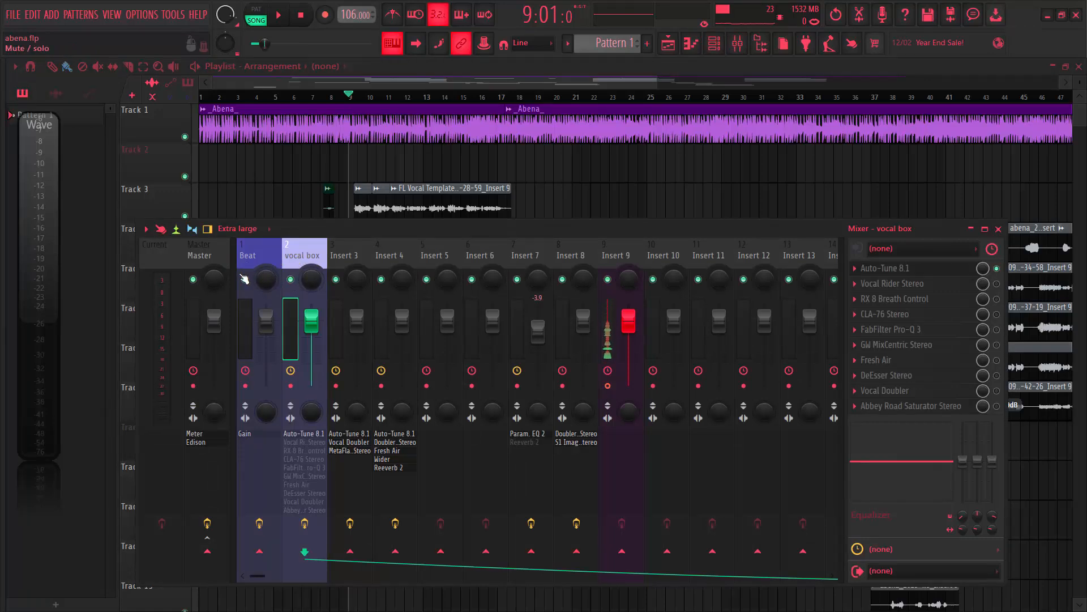
{"action": "key", "text": "space"}
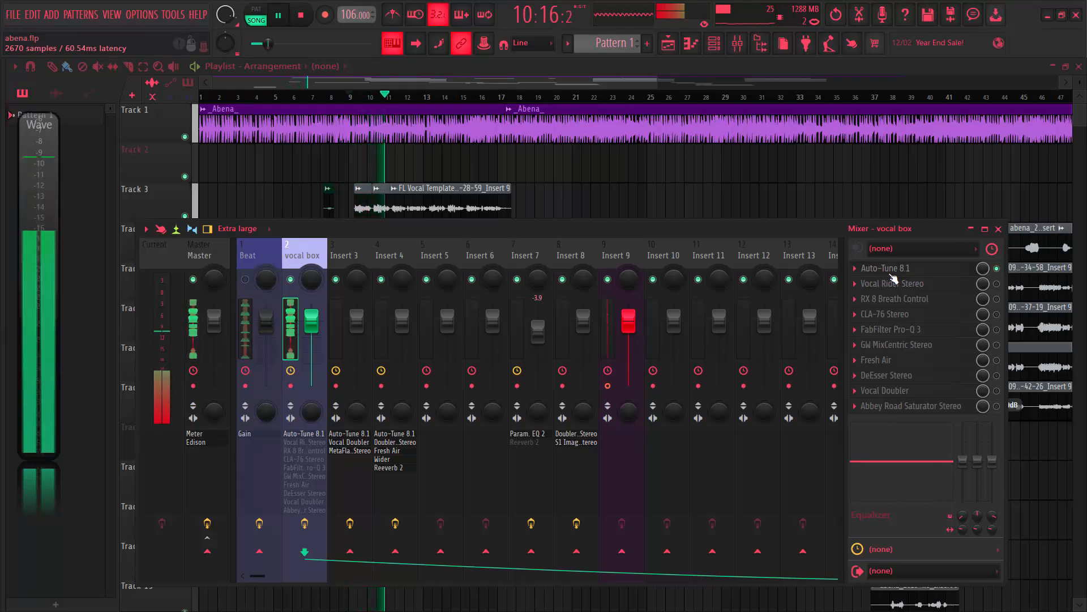
{"action": "left_click", "coordinate": [891, 273]}
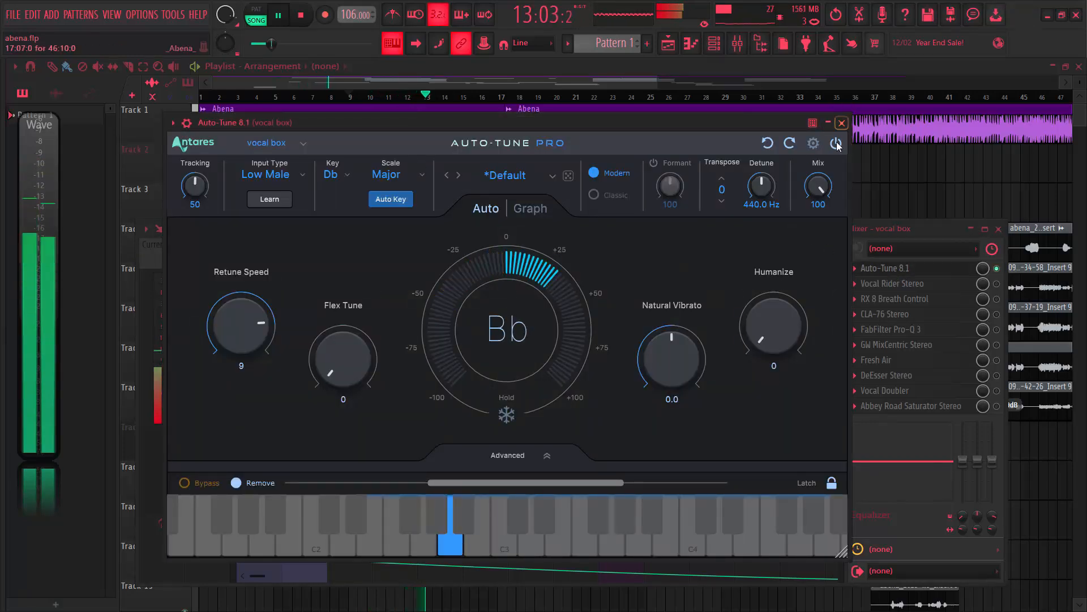
Stop playback, return to the playlist, and mute Track 10 before playing the song again.
{"action": "key", "text": "space"}
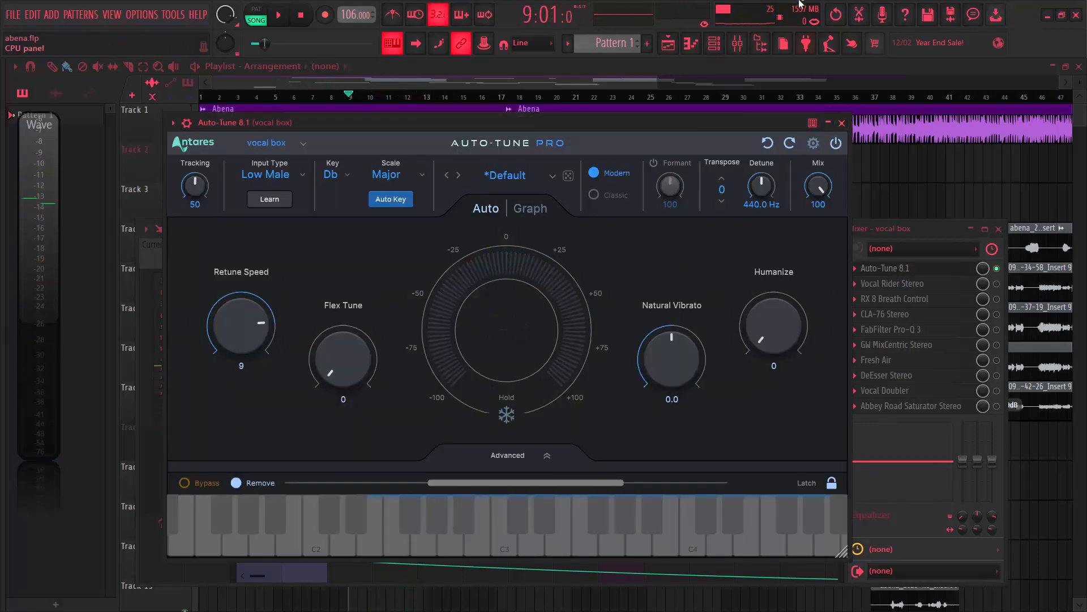
{"action": "left_click", "coordinate": [777, 71]}
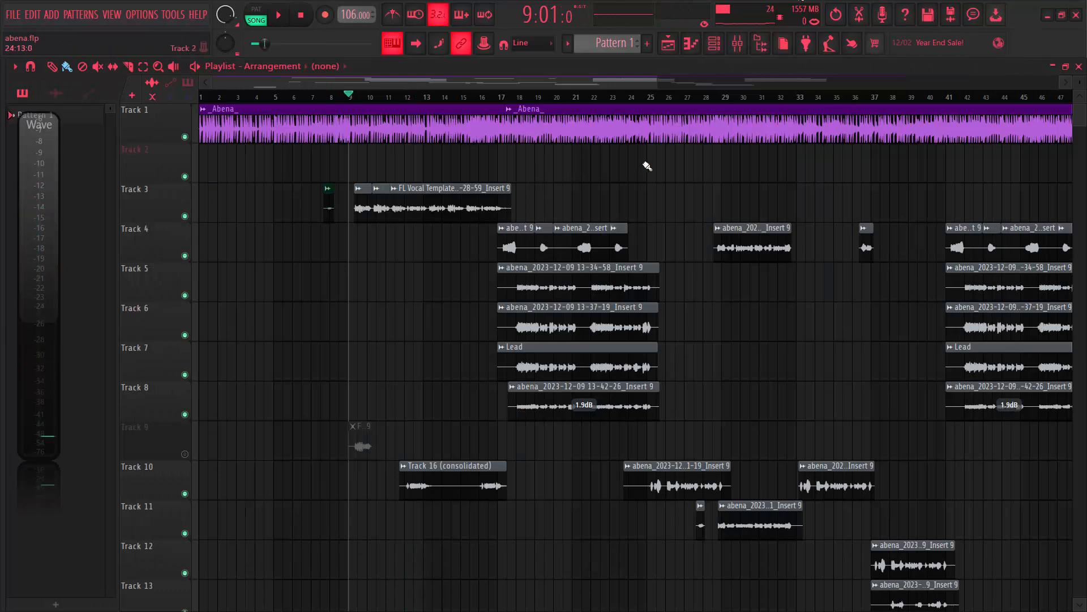
{"action": "left_click", "coordinate": [184, 494]}
{"action": "key", "text": "space"}
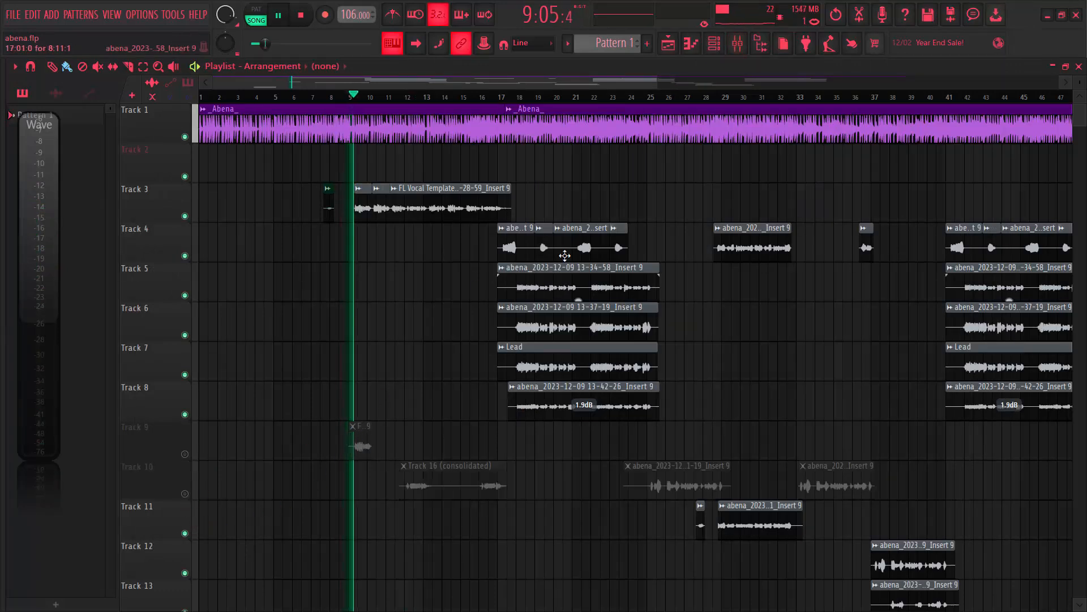
Reopen the vocal box track's Auto-Tune 8.1 window from the mixer and listen to the pitch correction until playback is stopped.
{"action": "left_click", "coordinate": [738, 43]}
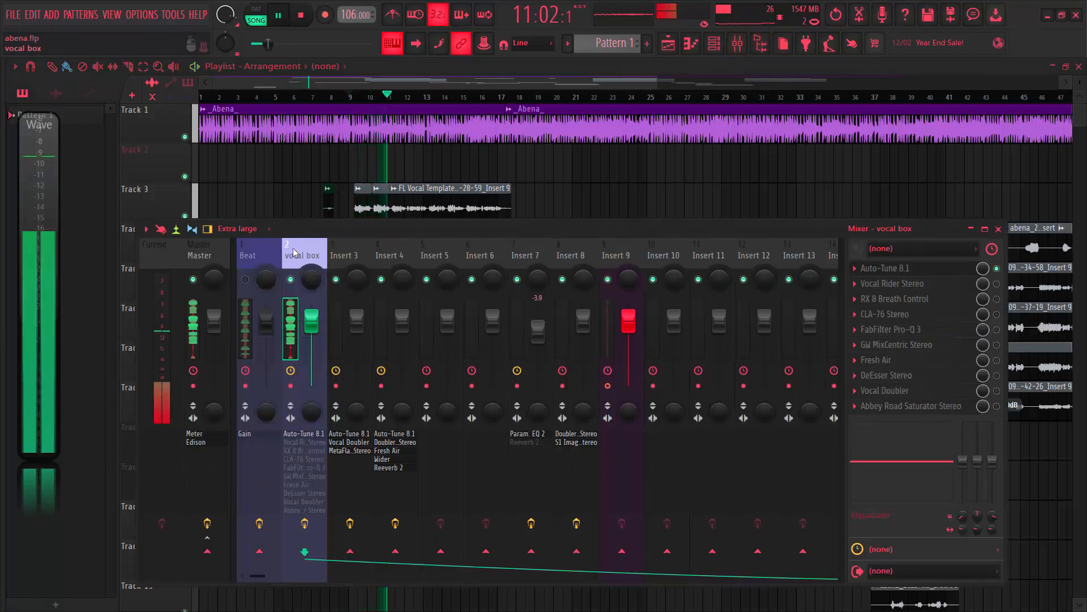
{"action": "left_click", "coordinate": [877, 271]}
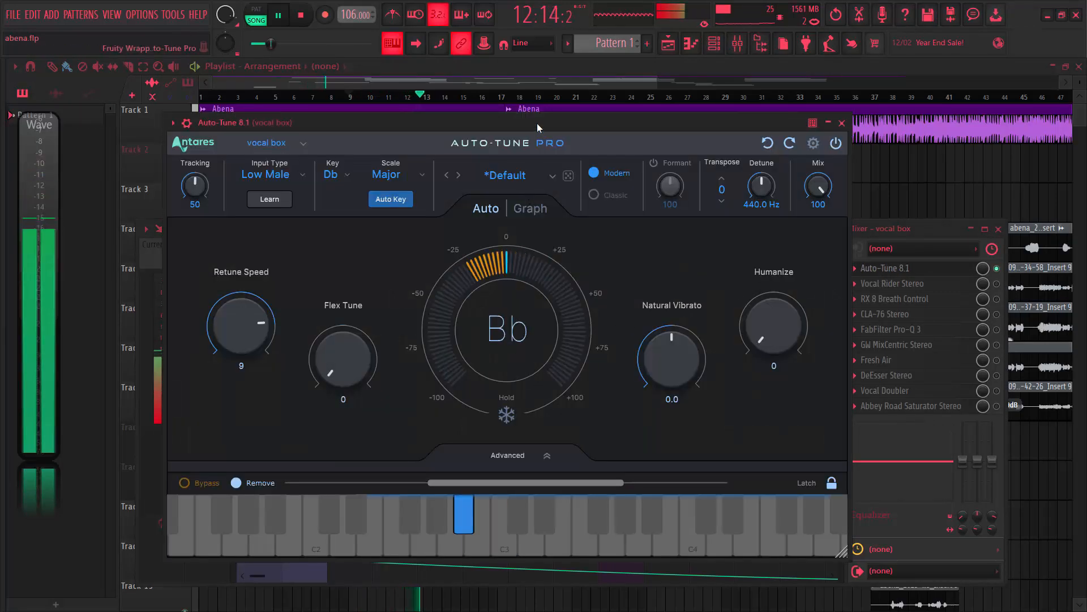
{"action": "left_click_drag", "start_coordinate": [533, 116], "coordinate": [543, 117]}
{"action": "key", "text": "space"}
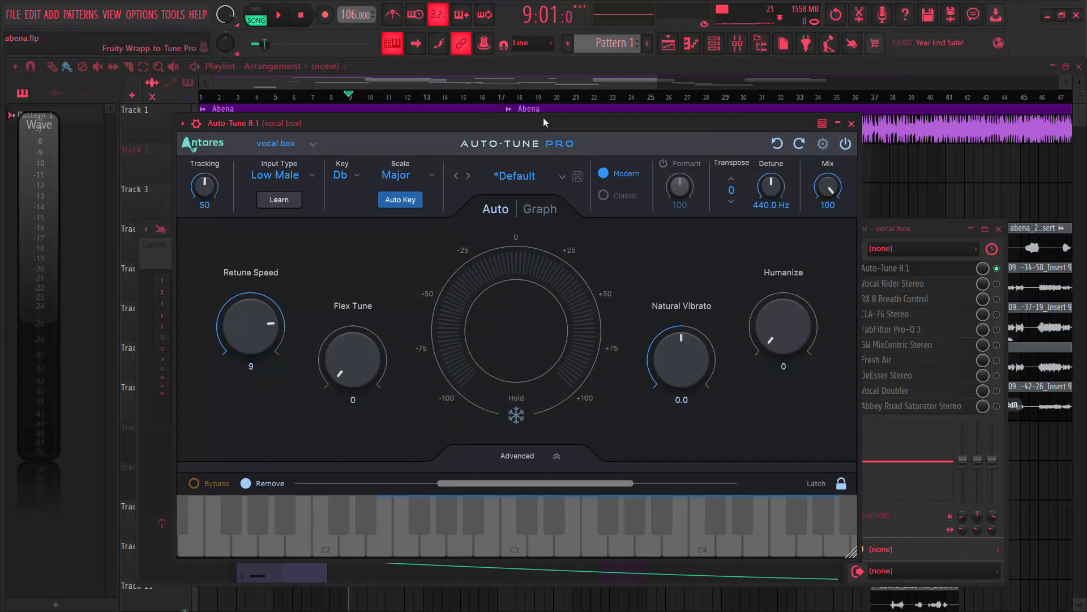
Close Auto-Tune 8.1, and enable Vocal Rider Stereo on the vocal box track with its window open.
{"action": "left_click", "coordinate": [851, 123]}
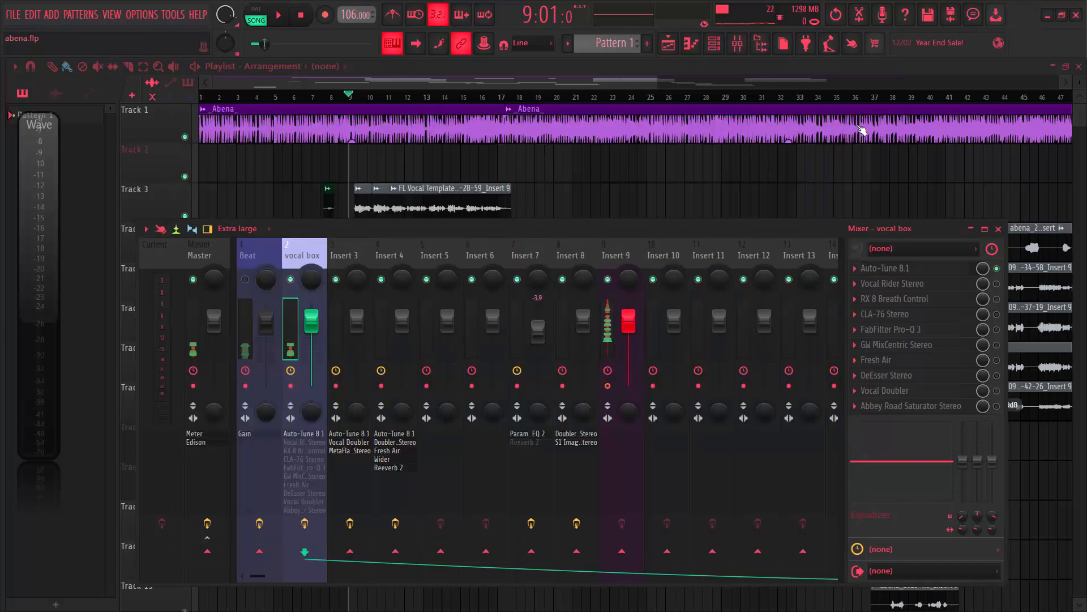
{"action": "left_click", "coordinate": [997, 283]}
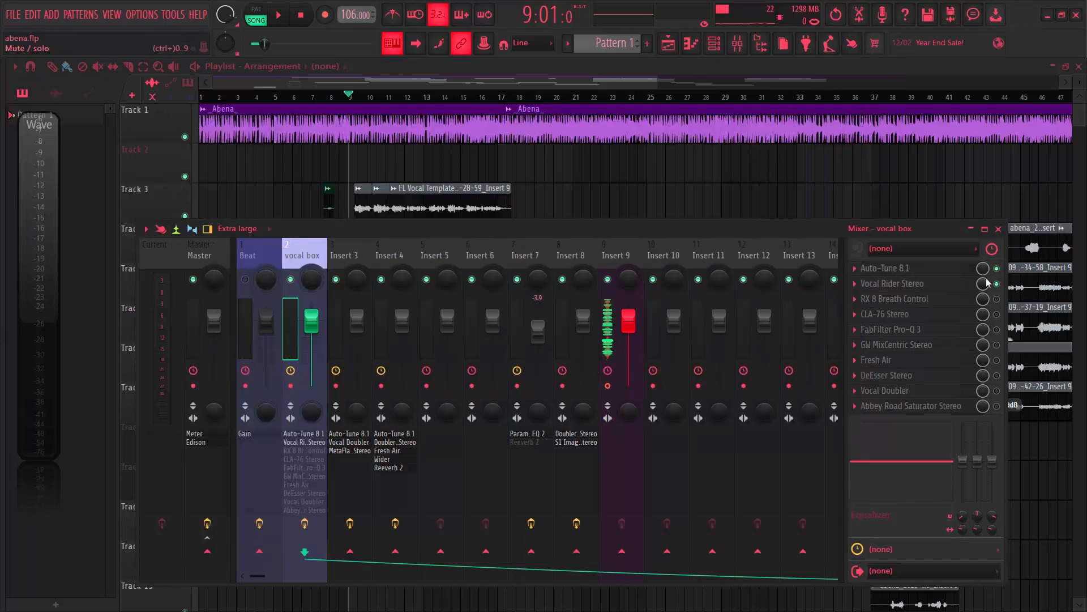
{"action": "left_click", "coordinate": [945, 283]}
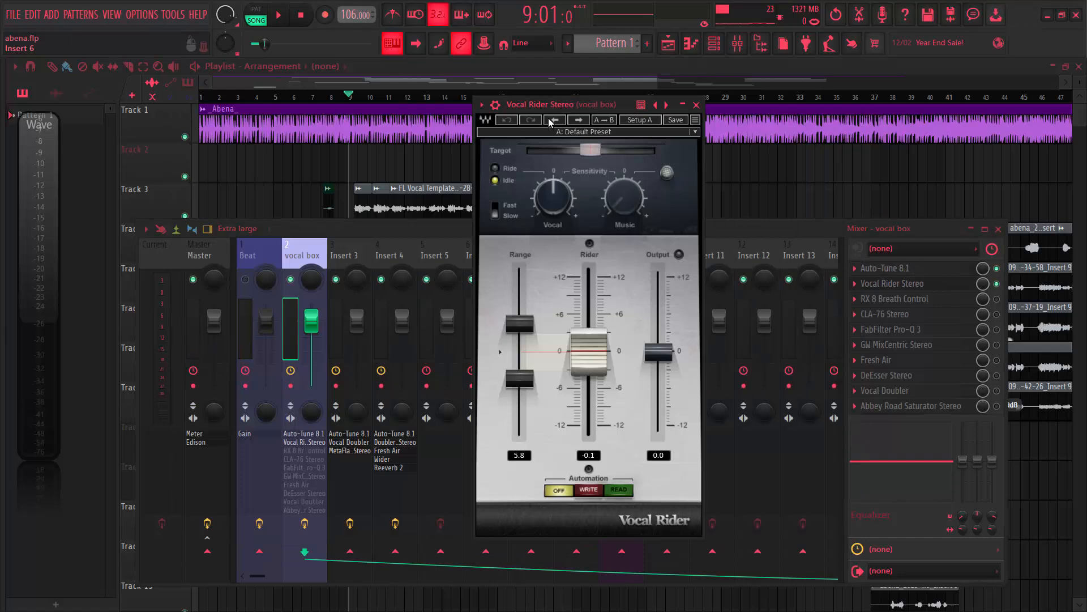
{"action": "left_click_drag", "start_coordinate": [559, 112], "coordinate": [490, 125]}
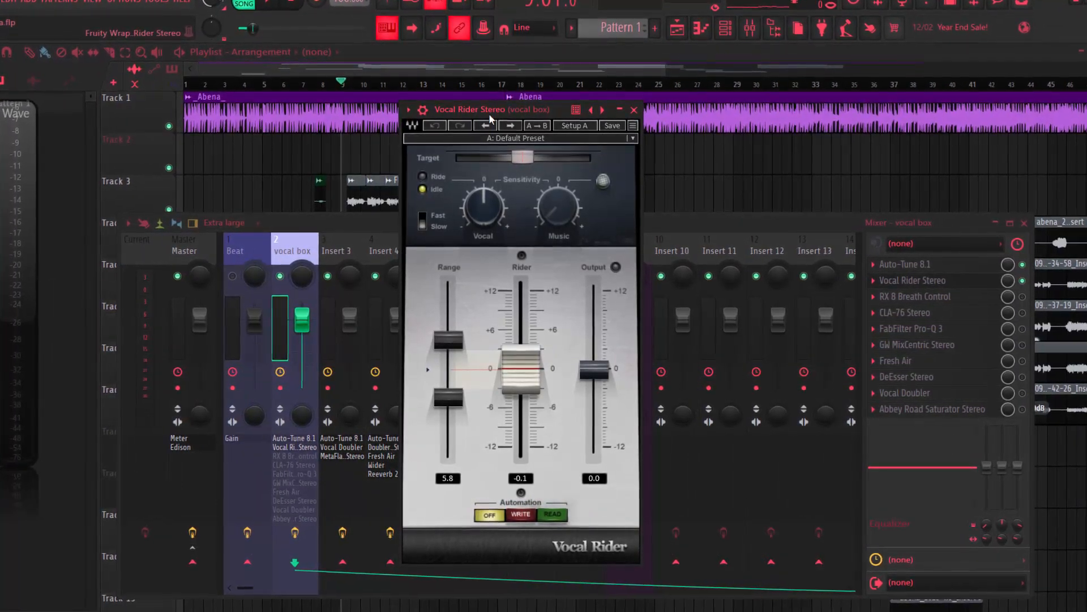
Look over the vocal clips in the playlist and reopen Vocal Rider Stereo to review its Range setting with playback.
{"action": "left_click", "coordinate": [609, 46]}
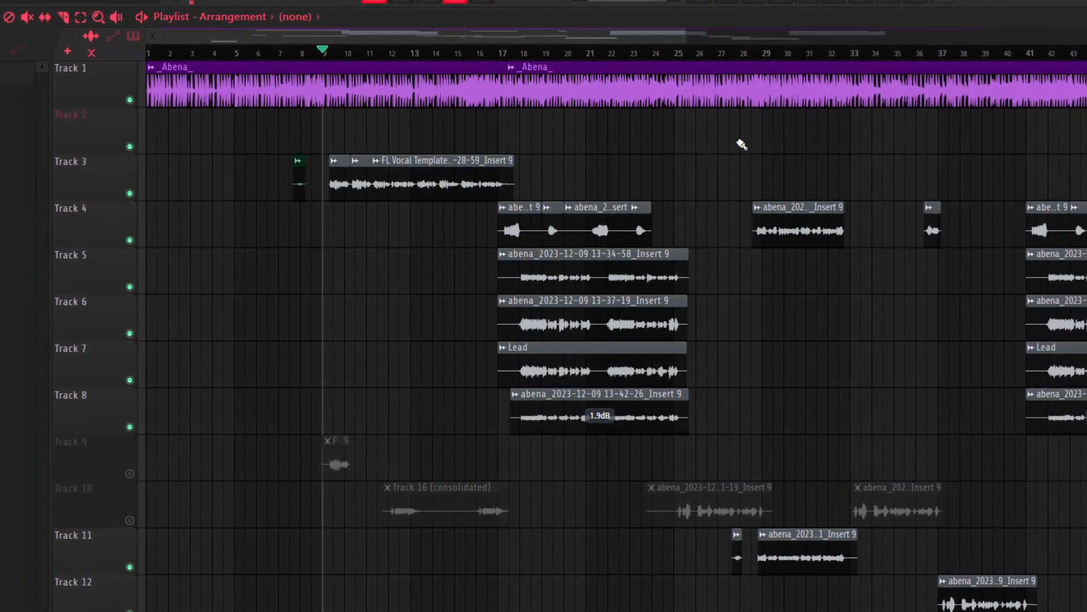
{"action": "left_click", "coordinate": [793, 3]}
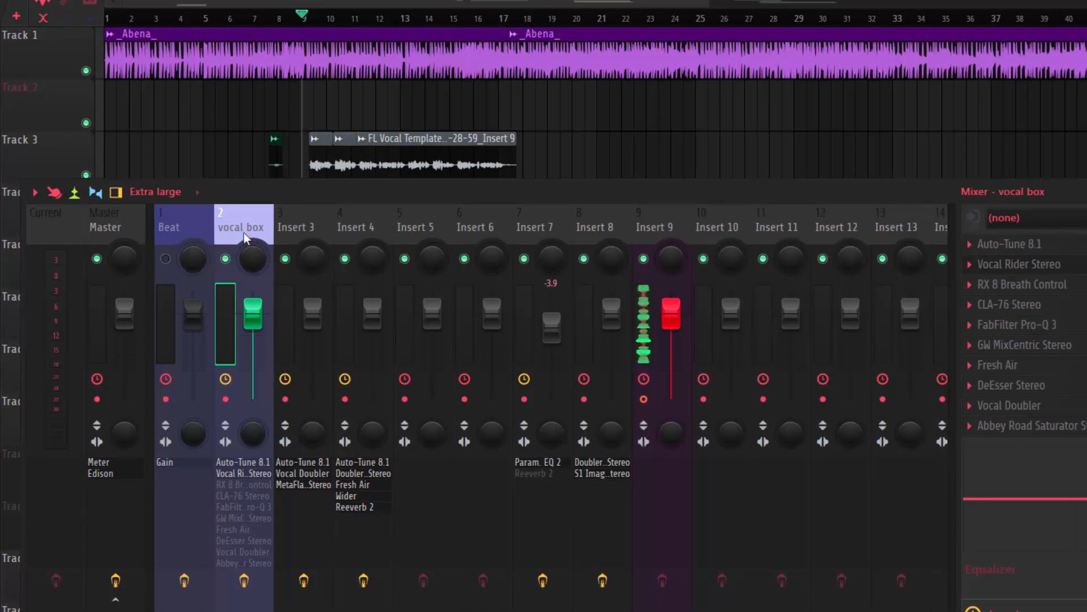
{"action": "left_click", "coordinate": [1051, 264]}
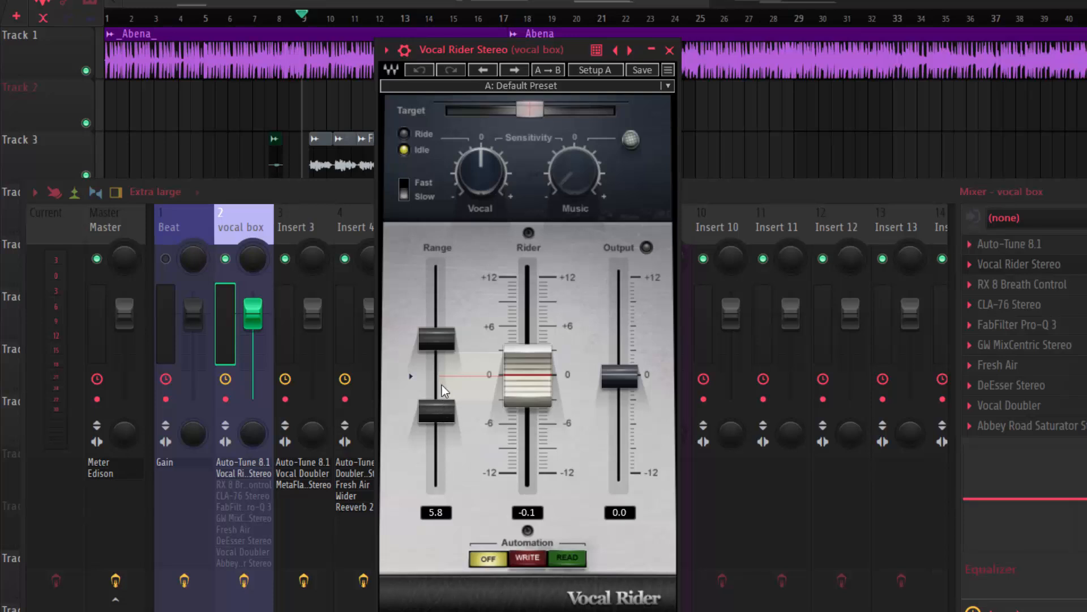
{"action": "mouse_move", "coordinate": [441, 342]}
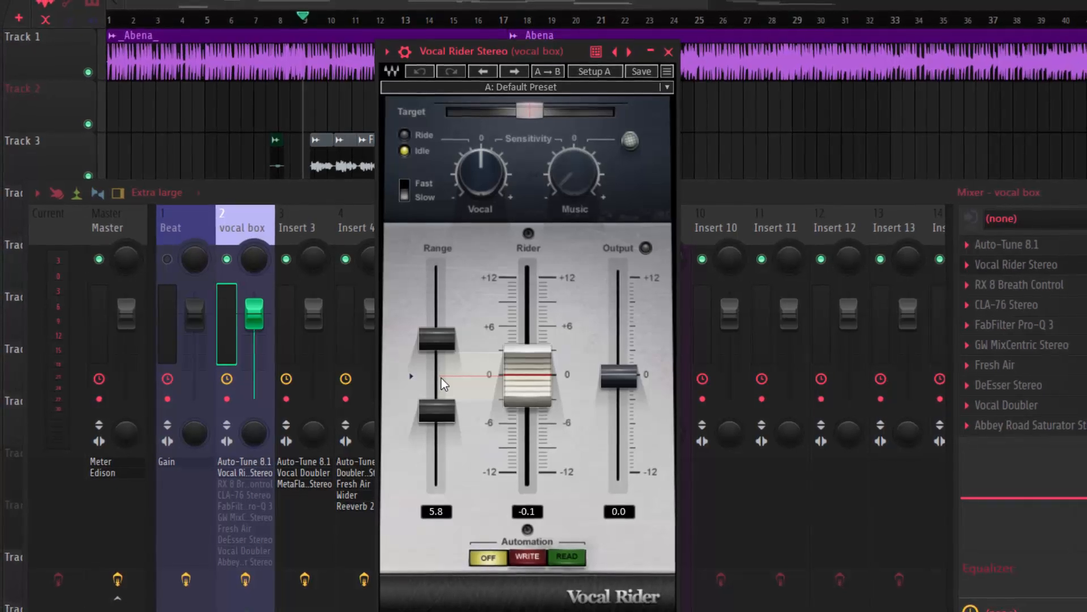
{"action": "key", "text": "space"}
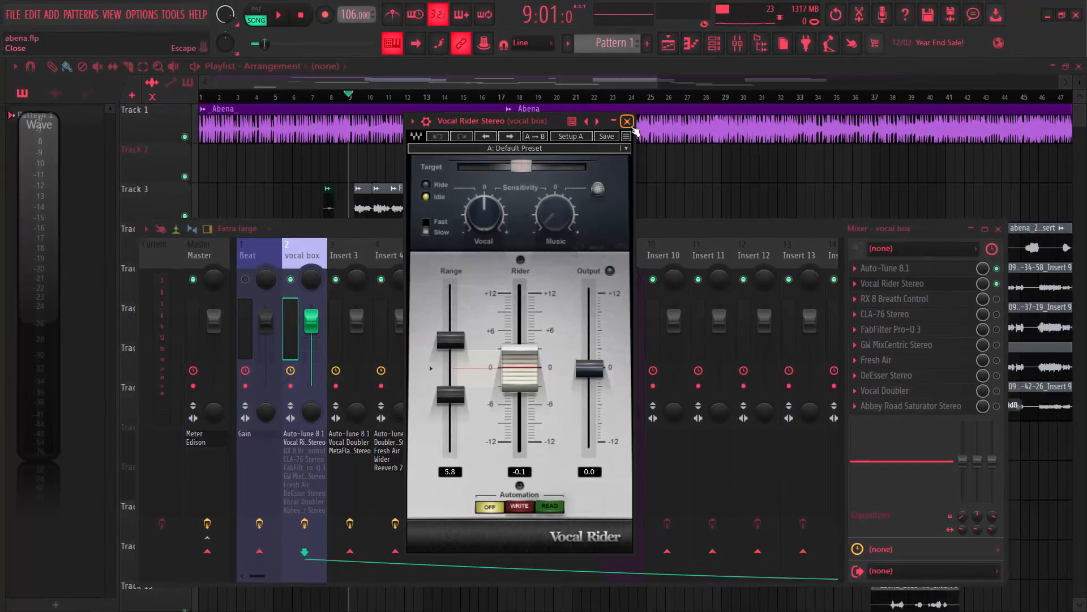
Close Vocal Rider Stereo, and enable and open RX 8 Breath Control on the vocal box track to audition it.
{"action": "left_click", "coordinate": [627, 121]}
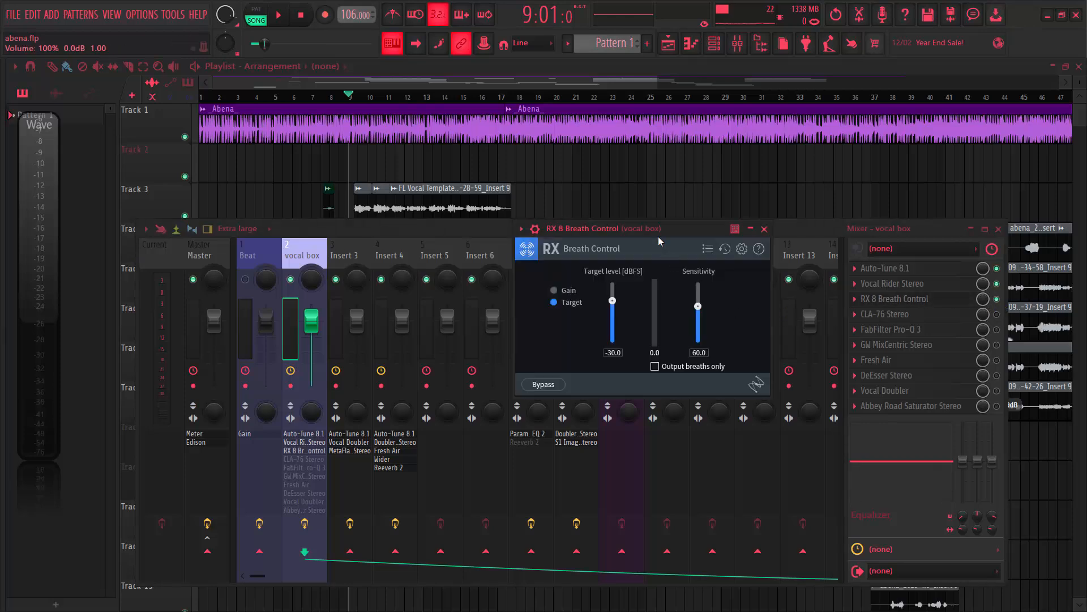
{"action": "left_click_drag", "start_coordinate": [658, 231], "coordinate": [568, 236]}
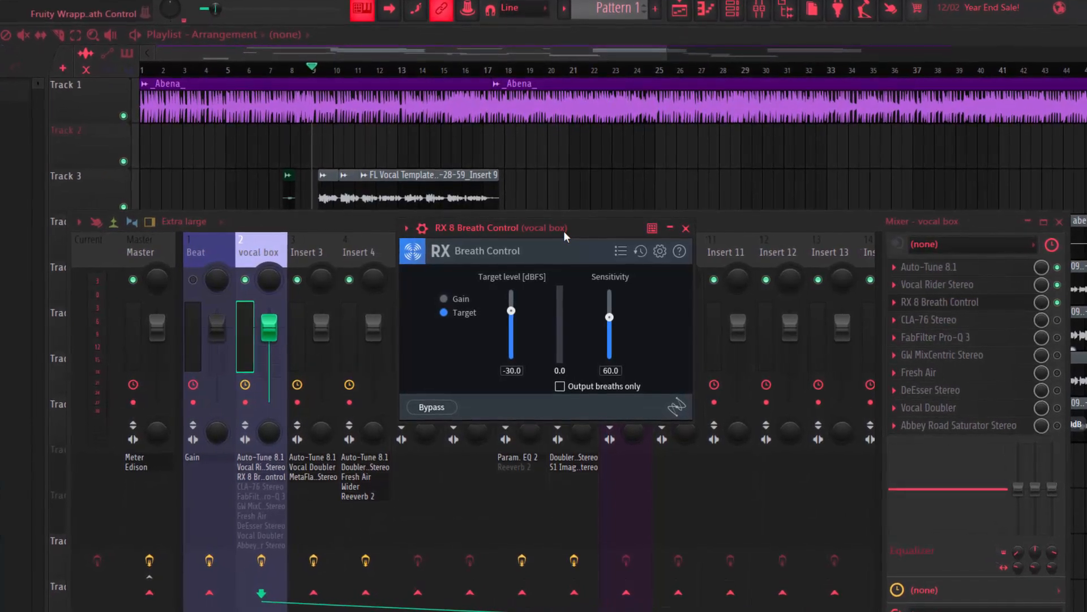
{"action": "key", "text": "space"}
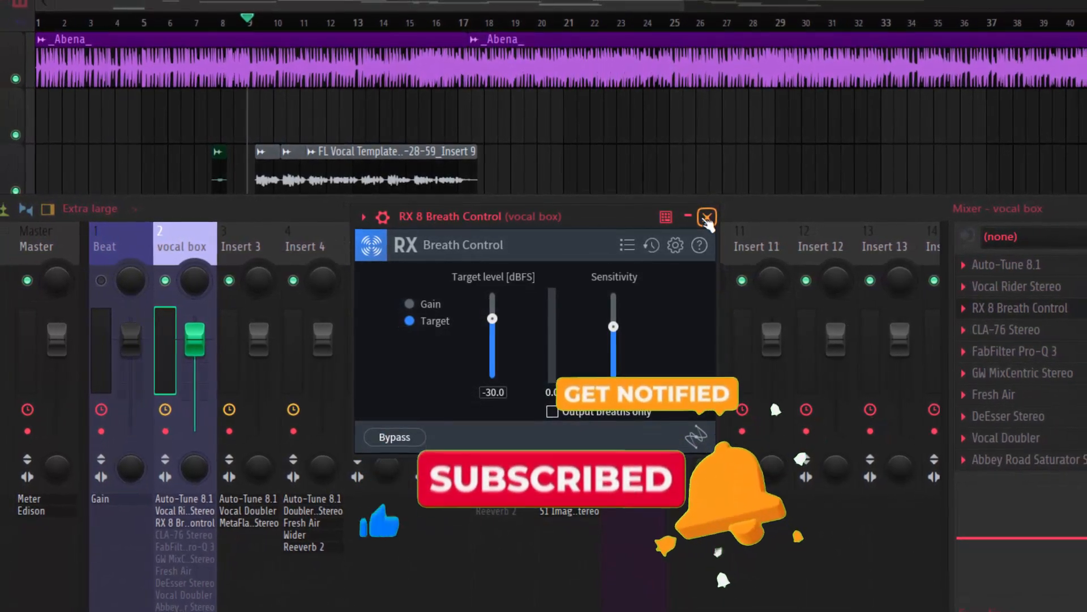
Close RX 8 Breath Control, and enable and open CLA-76 Stereo to review its Input, Output and Attack settings.
{"action": "left_click", "coordinate": [707, 217]}
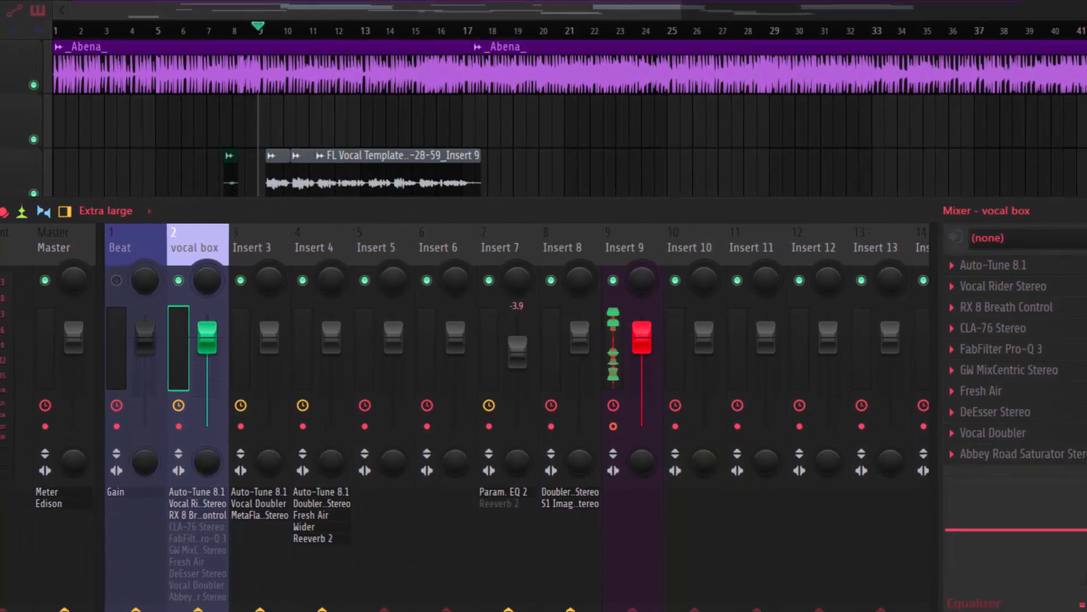
{"action": "left_click", "coordinate": [1000, 328]}
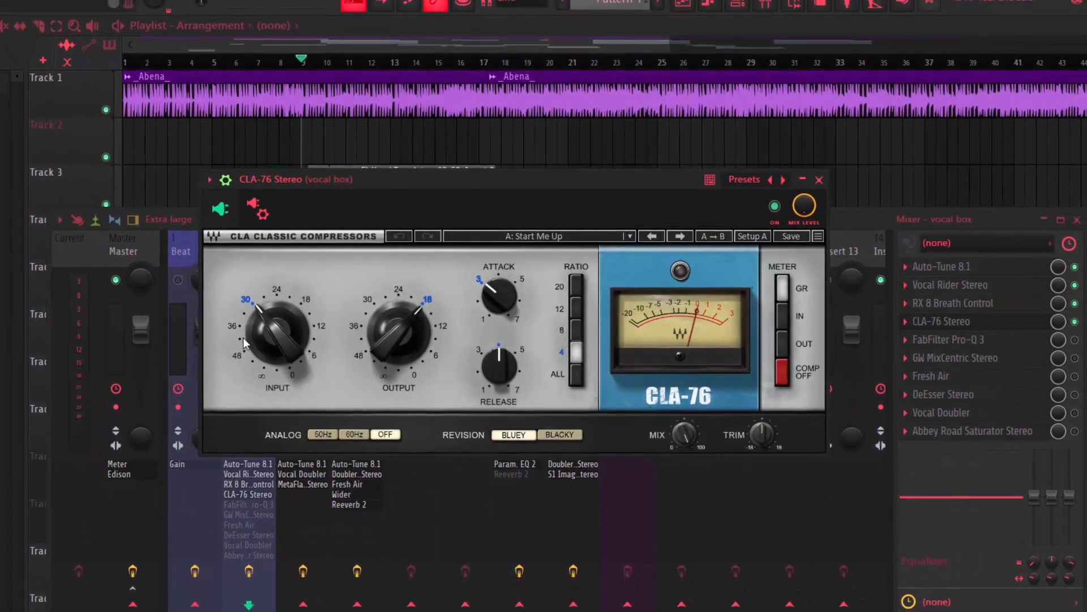
{"action": "mouse_move", "coordinate": [279, 344]}
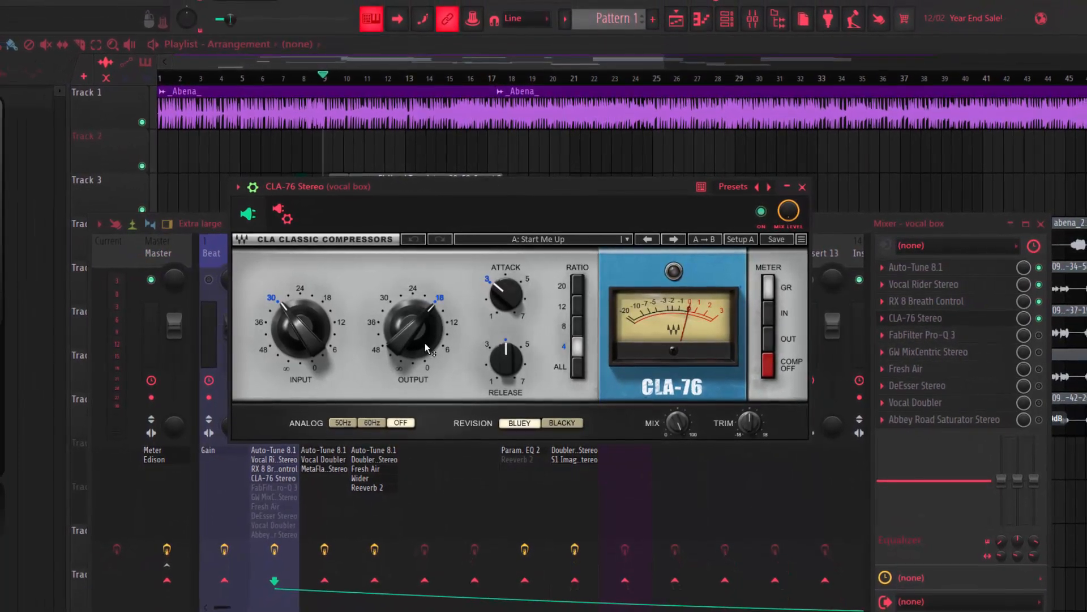
{"action": "mouse_move", "coordinate": [500, 289]}
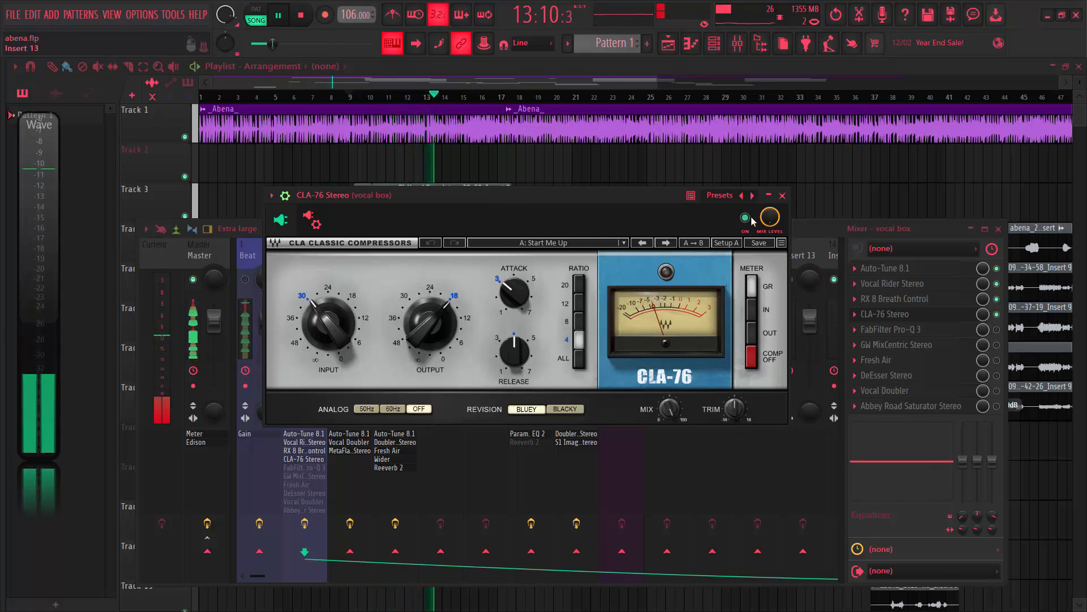
Unmute the Beat mixer track during playback to hear it with the compressed vocals, and stop the song.
{"action": "left_click", "coordinate": [253, 277]}
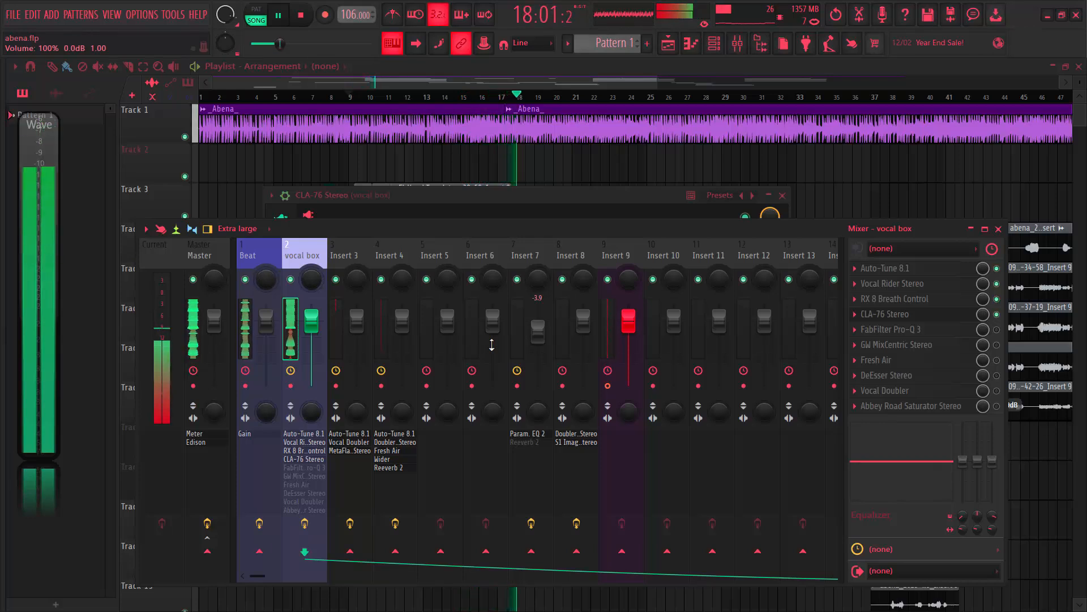
{"action": "key", "text": "space"}
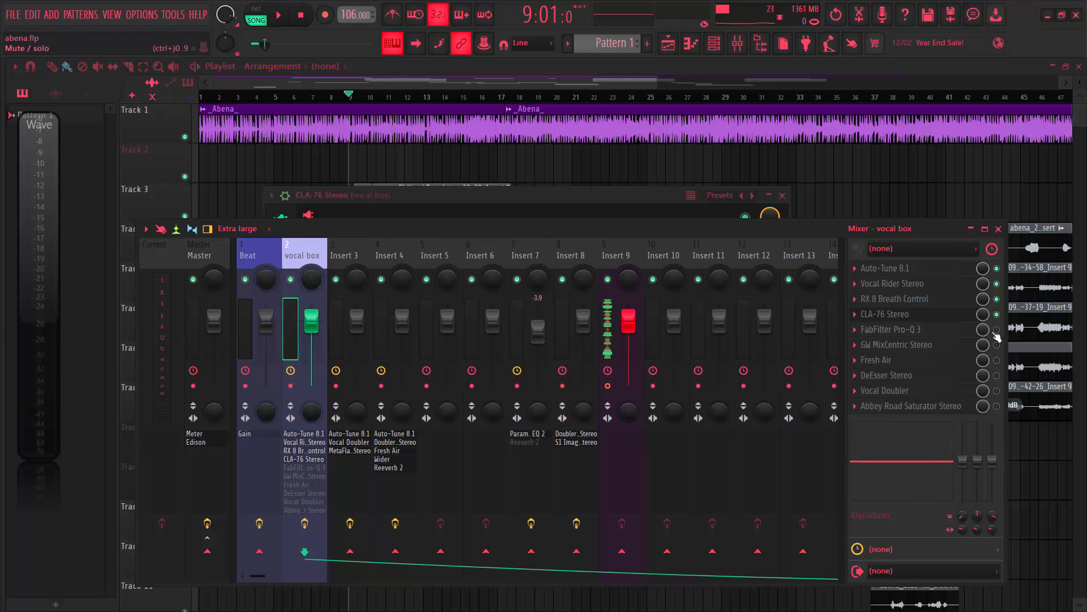
Enable FabFilter Pro-Q 3 on the vocal box track and open its window to examine the low cut and EQ bands.
{"action": "left_click", "coordinate": [940, 333]}
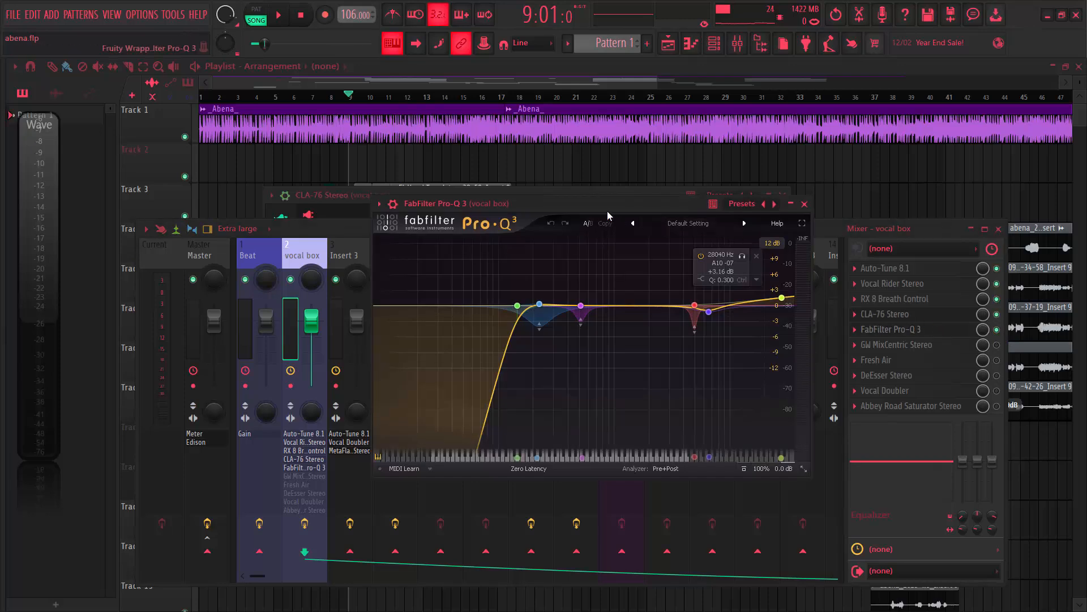
{"action": "left_click_drag", "start_coordinate": [607, 210], "coordinate": [536, 214]}
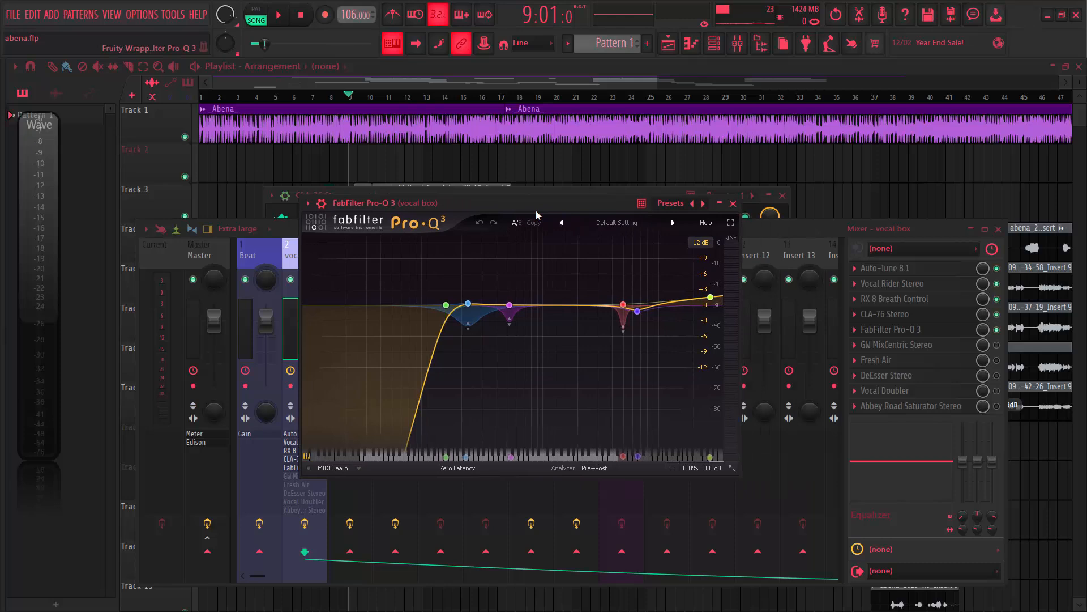
{"action": "mouse_move", "coordinate": [467, 334]}
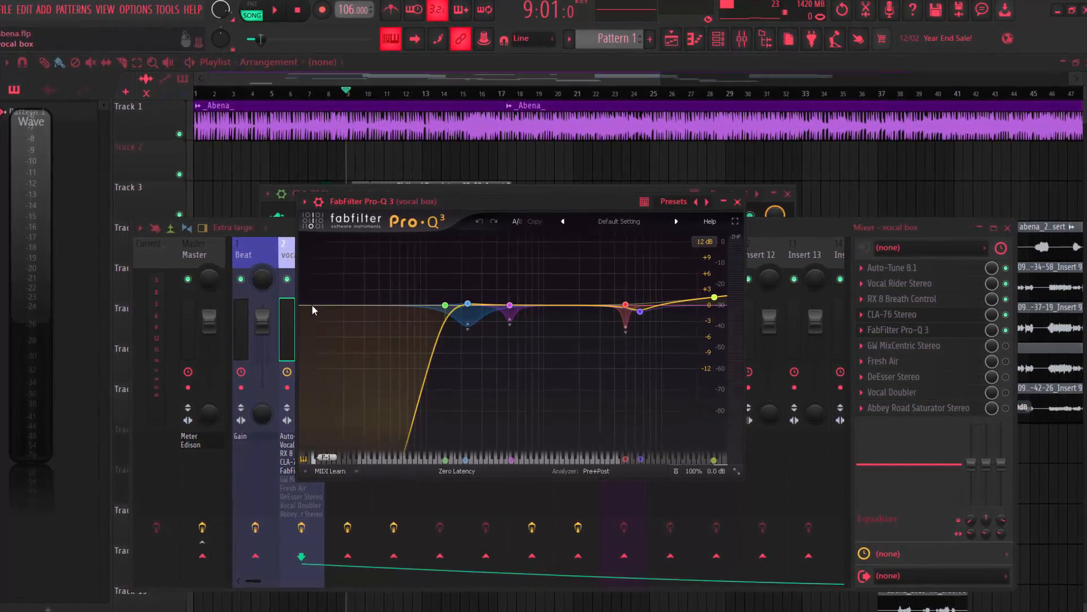
{"action": "mouse_move", "coordinate": [443, 304]}
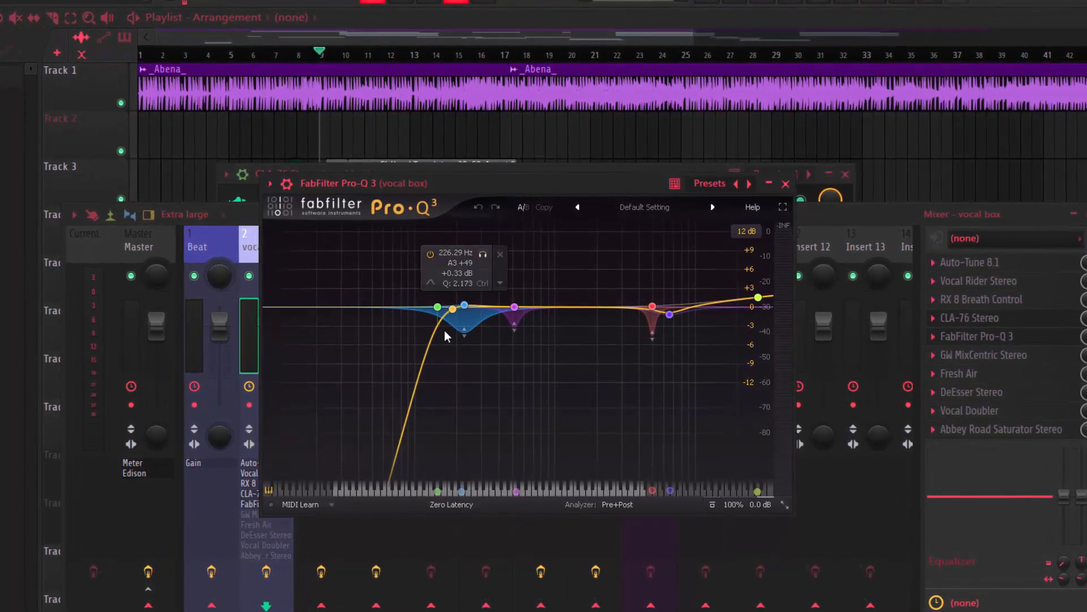
Solo the 226.29 Hz band in Pro-Q 3, listen to it during playback, and turn its solo off.
{"action": "left_click", "coordinate": [483, 255]}
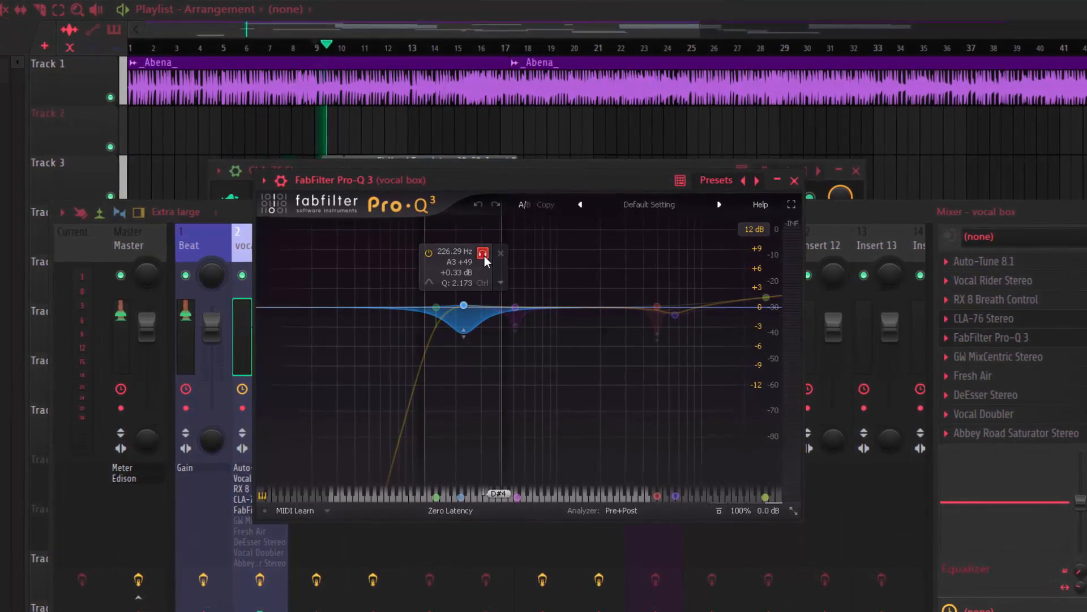
{"action": "key", "text": "space"}
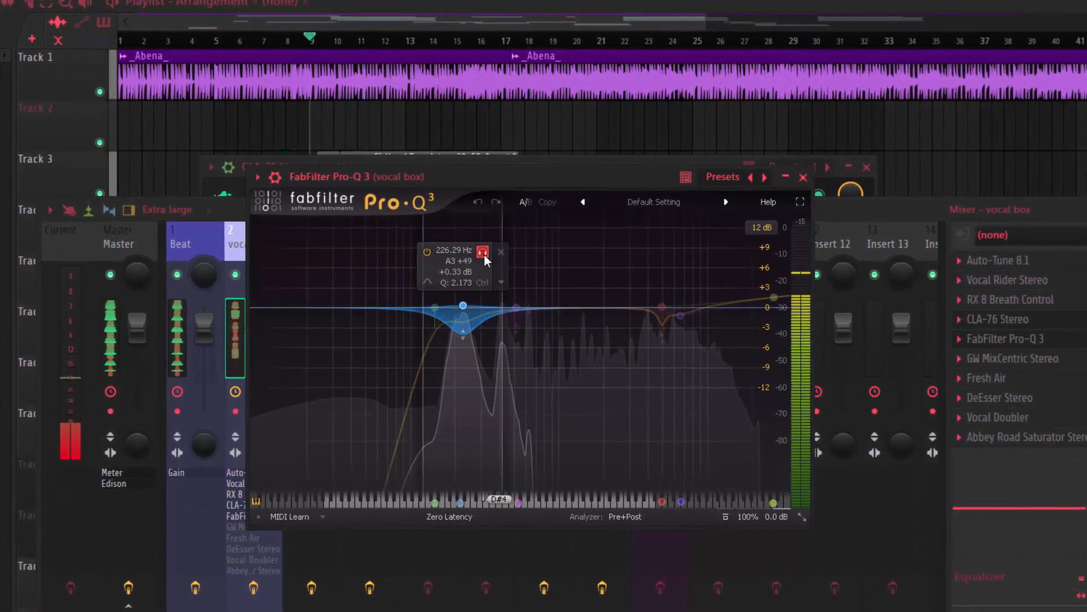
{"action": "left_click", "coordinate": [484, 255]}
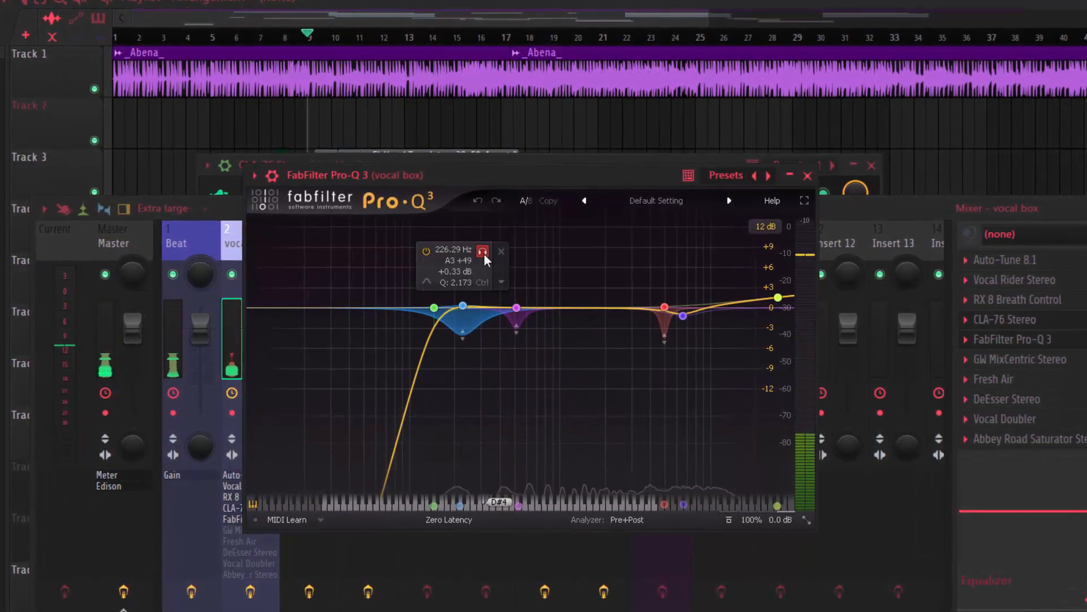
Select and solo the 514.83 Hz bell band in Pro-Q 3 and play the song to hear that range.
{"action": "left_click", "coordinate": [516, 308]}
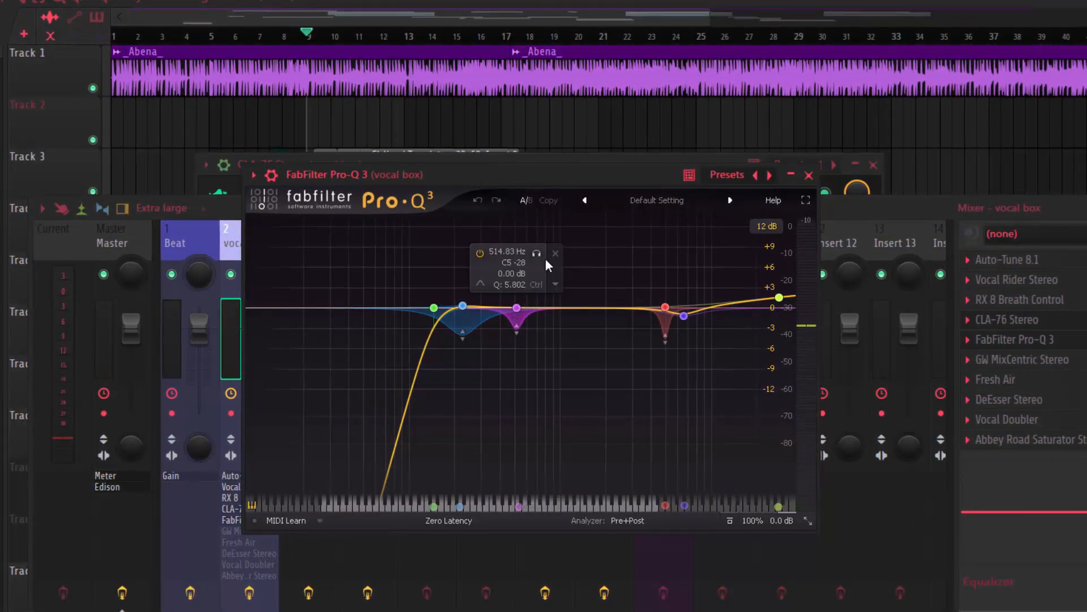
{"action": "left_click", "coordinate": [517, 309]}
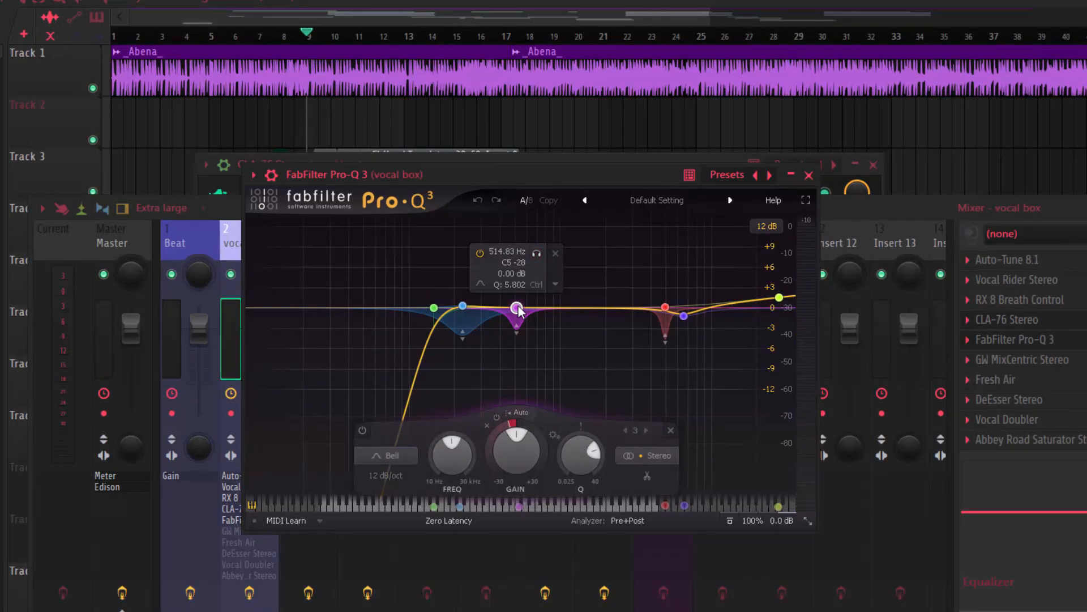
{"action": "left_click", "coordinate": [541, 251]}
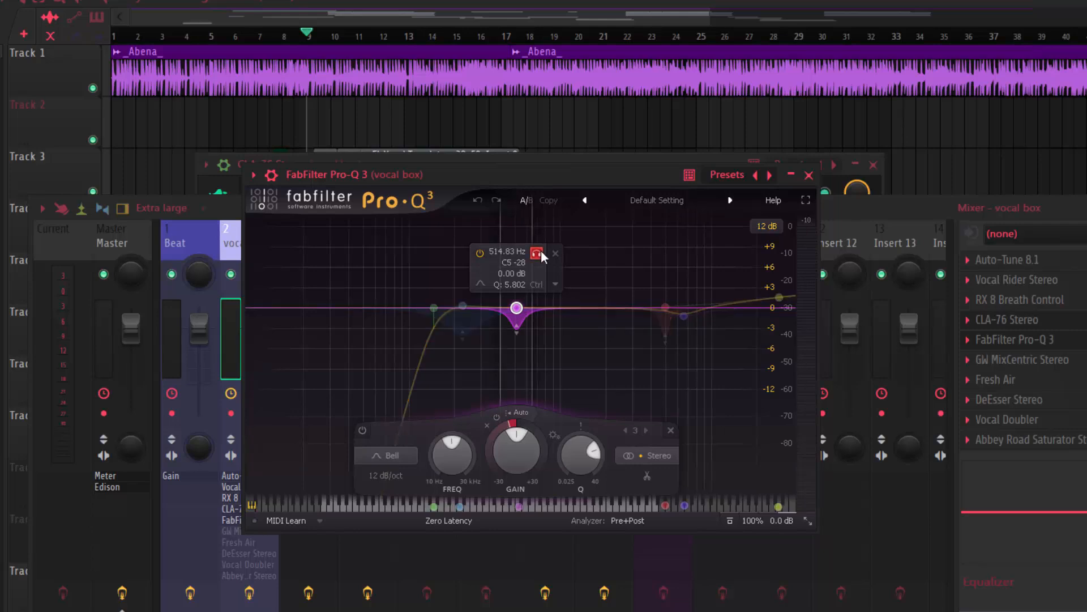
{"action": "key", "text": "space"}
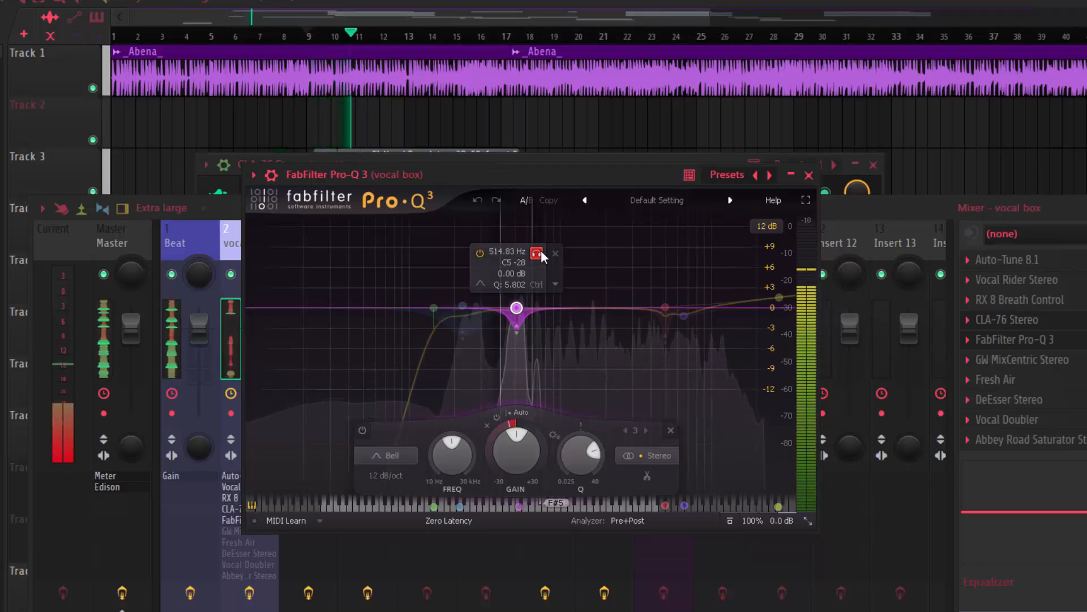
Turn off the 514.83 Hz band's solo, and listen to the 4950.5 Hz band soloed in Pro-Q 3 during playback before unsoloing it.
{"action": "left_click", "coordinate": [537, 253]}
{"action": "key", "text": "space"}
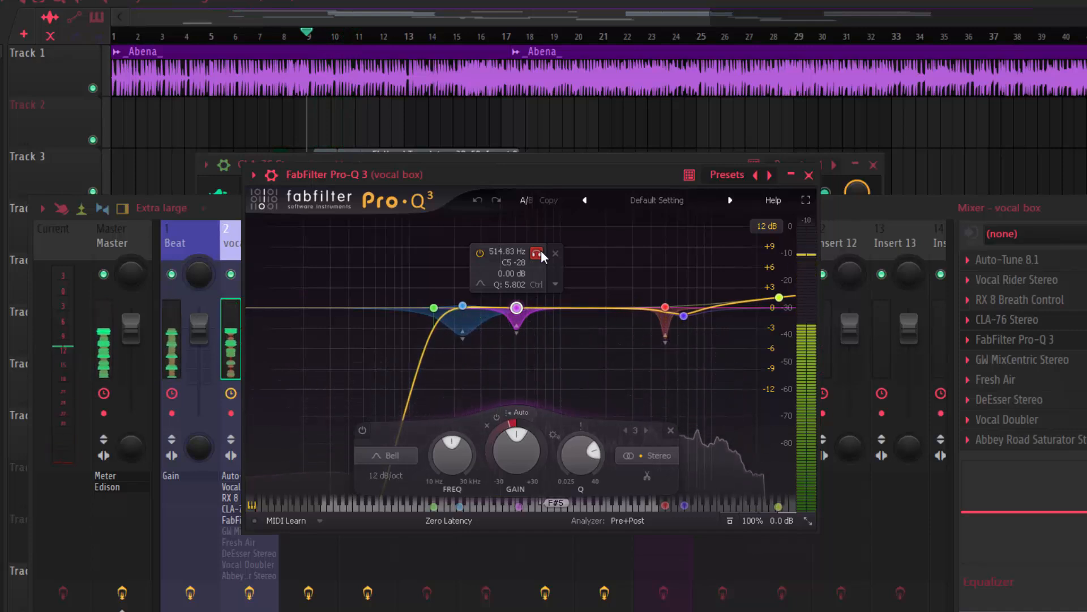
{"action": "left_click", "coordinate": [666, 309]}
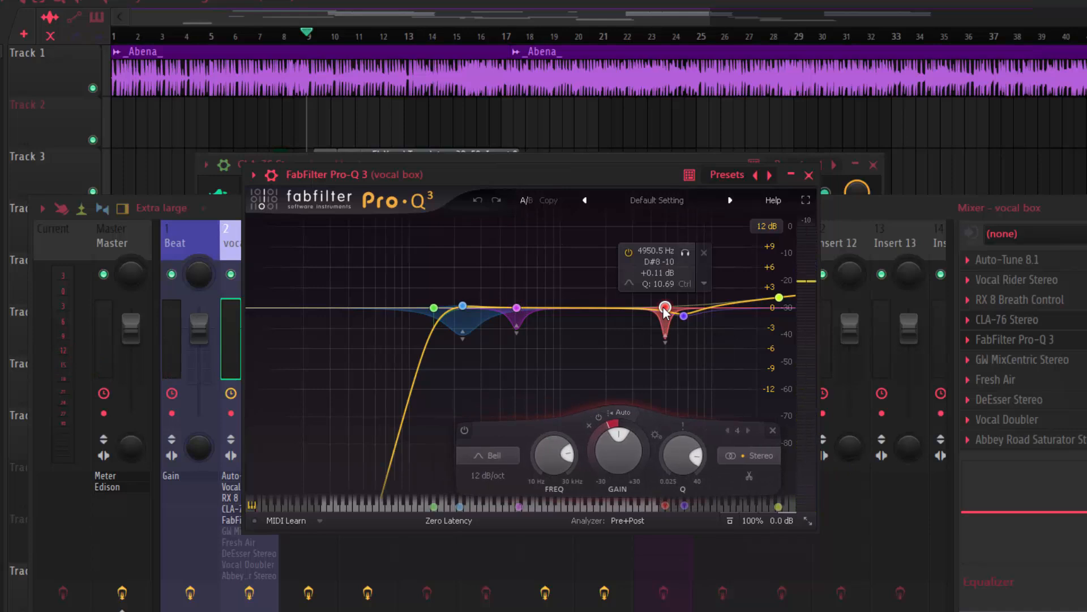
{"action": "left_click", "coordinate": [685, 255]}
{"action": "key", "text": "space"}
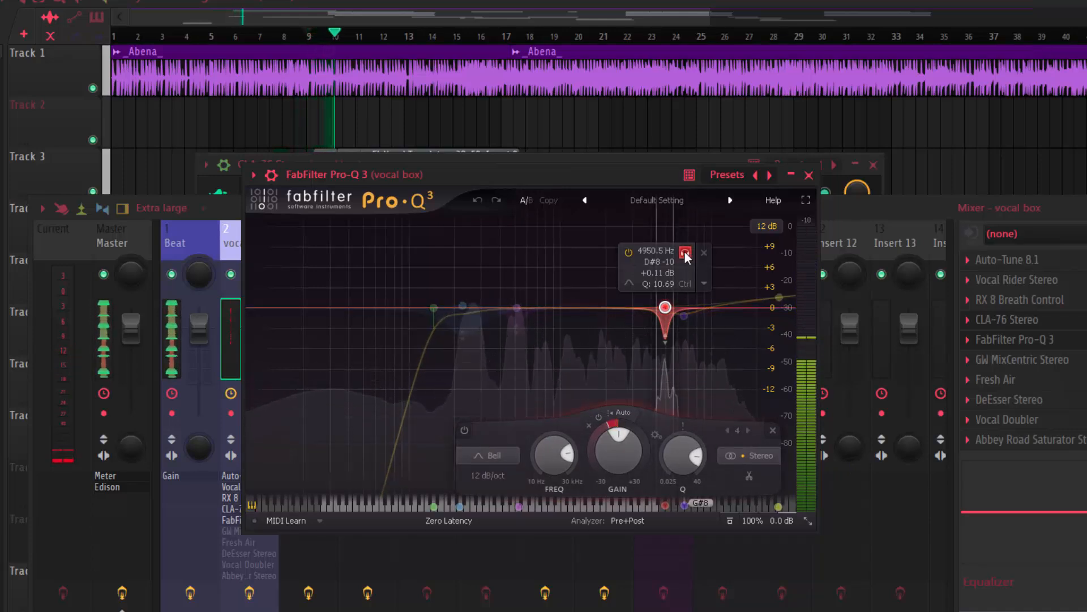
{"action": "left_click", "coordinate": [684, 256]}
{"action": "key", "text": "space"}
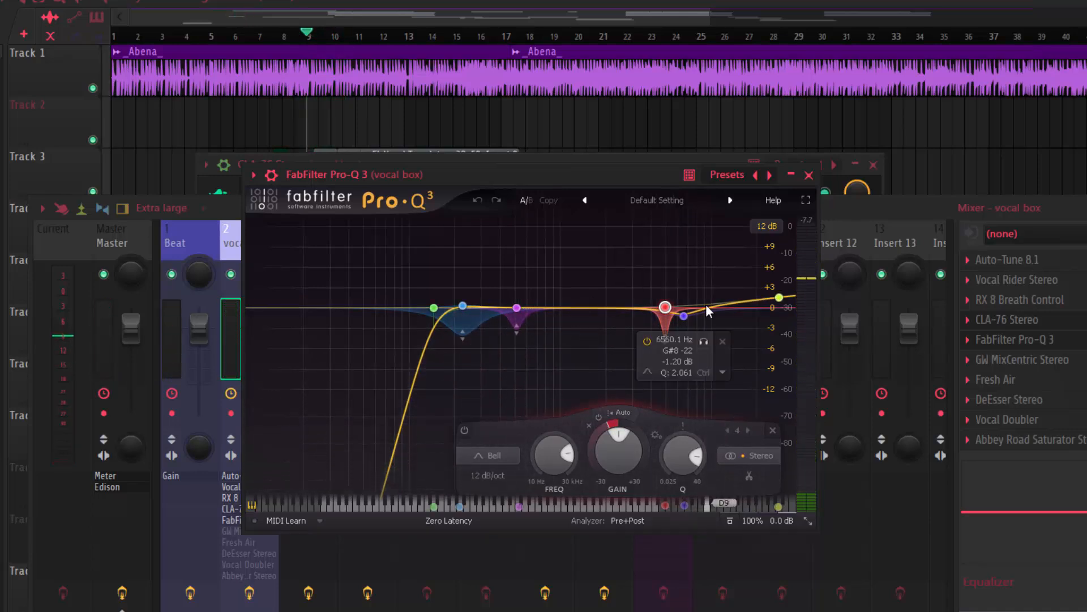
Select the 6560.1 Hz bell band in Pro-Q 3, listen to it soloed during playback, and turn its solo off.
{"action": "left_click", "coordinate": [684, 316]}
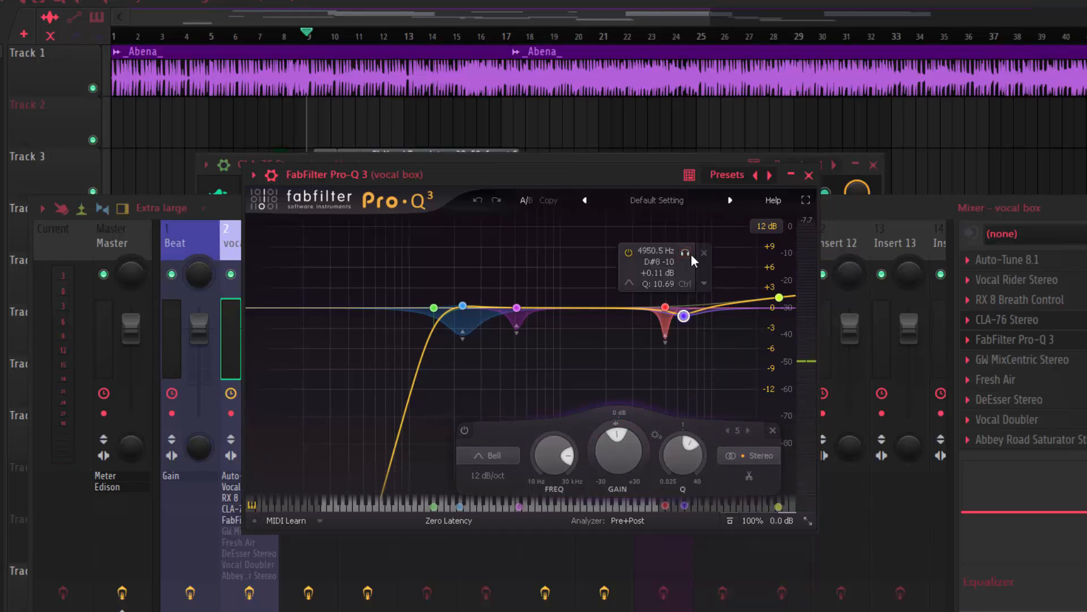
{"action": "left_click", "coordinate": [688, 253]}
{"action": "mouse_move", "coordinate": [685, 318]}
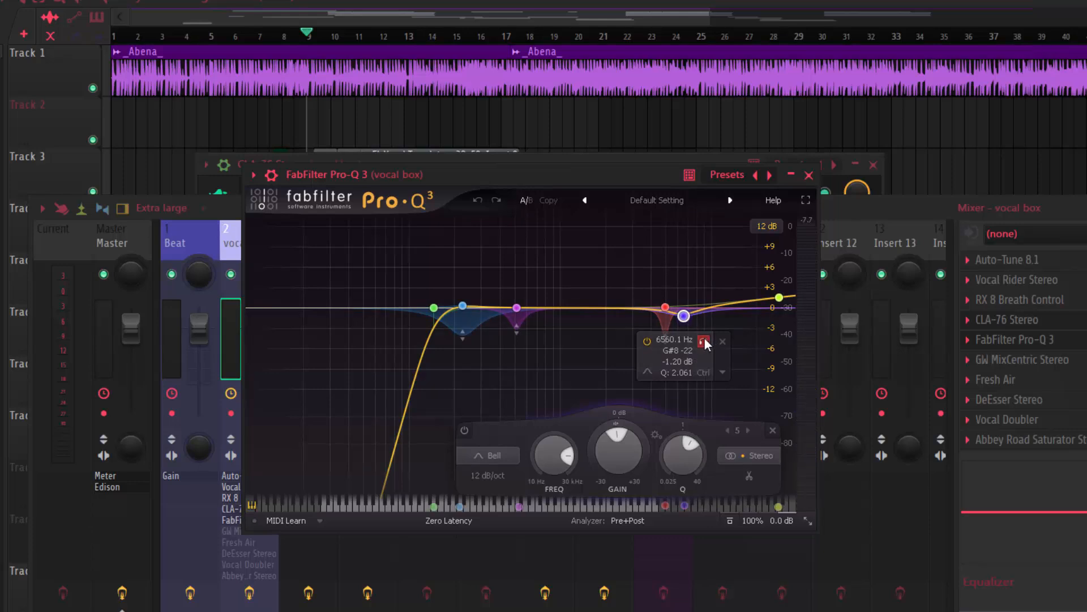
{"action": "key", "text": "space"}
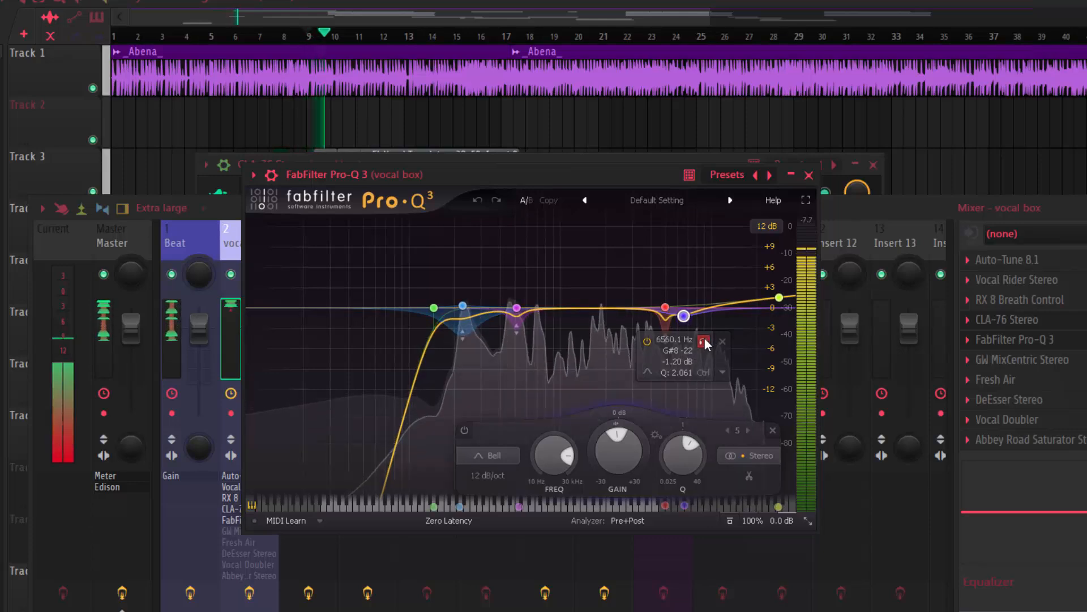
{"action": "left_click", "coordinate": [704, 342]}
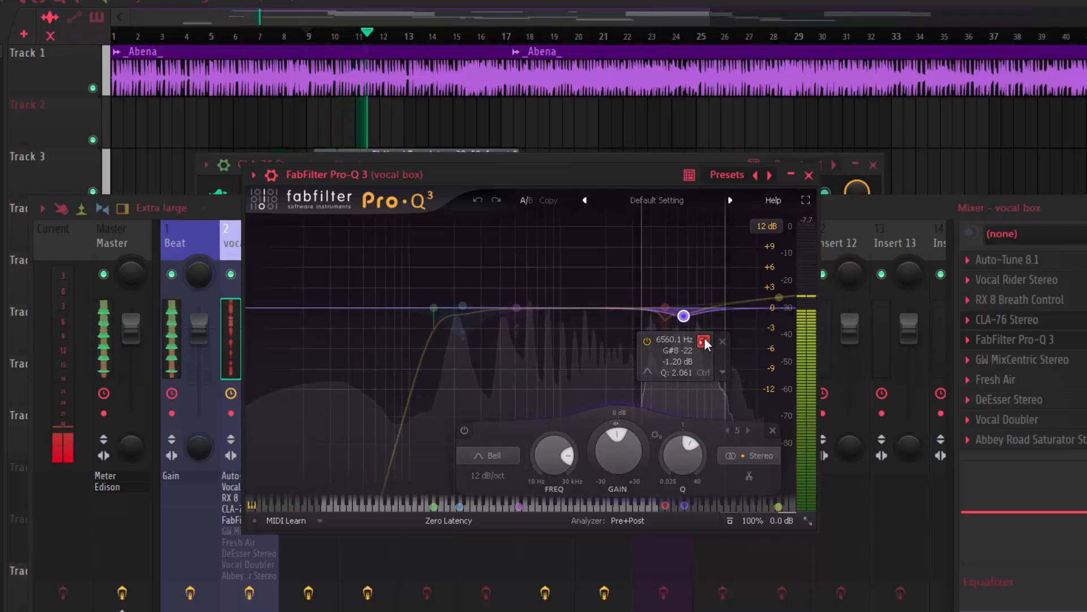
{"action": "left_click", "coordinate": [704, 342]}
{"action": "key", "text": "space"}
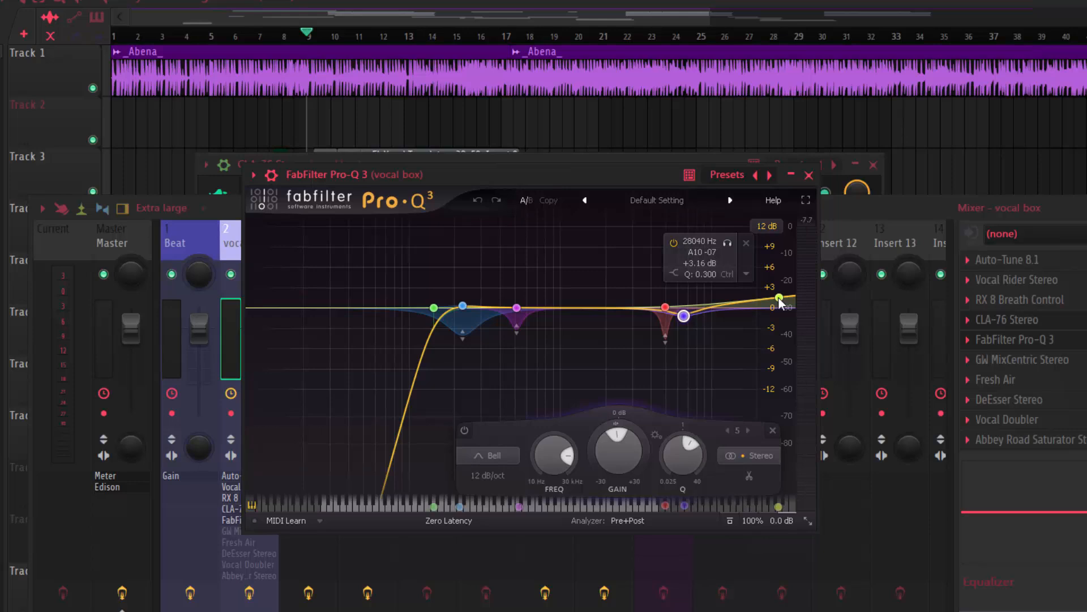
Play the song to hear the vocals with the full Pro-Q 3 curve, closing the EQ window before stopping playback.
{"action": "key", "text": "space"}
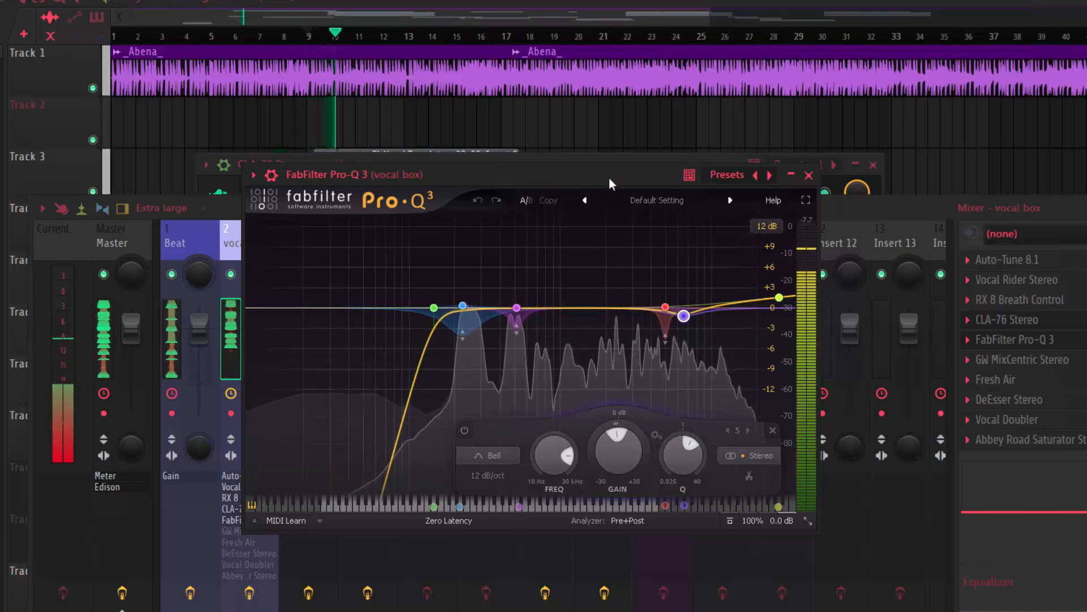
{"action": "left_click", "coordinate": [809, 175]}
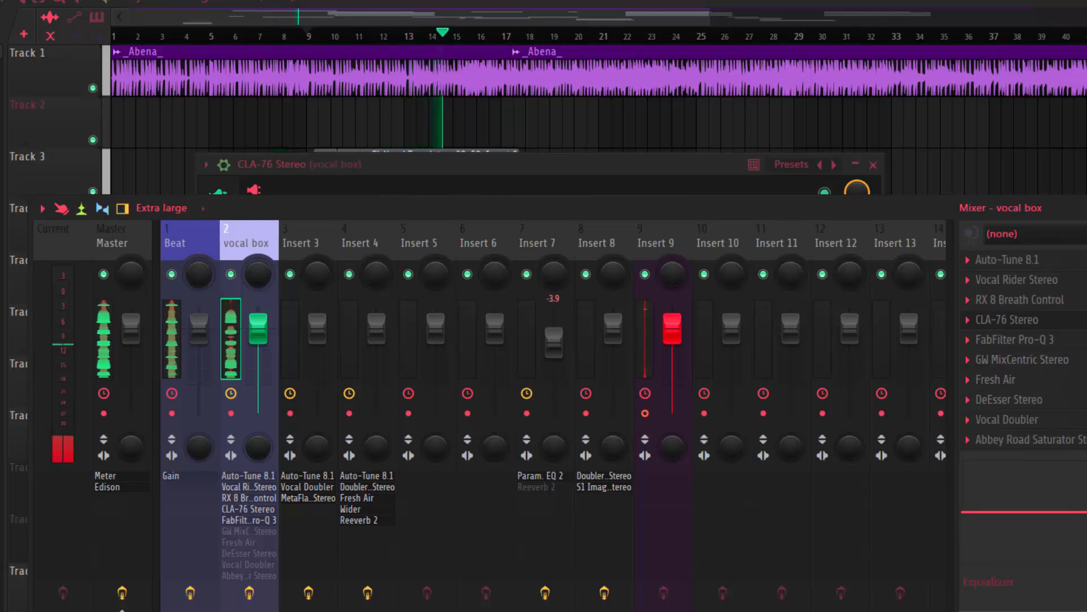
{"action": "key", "text": "space"}
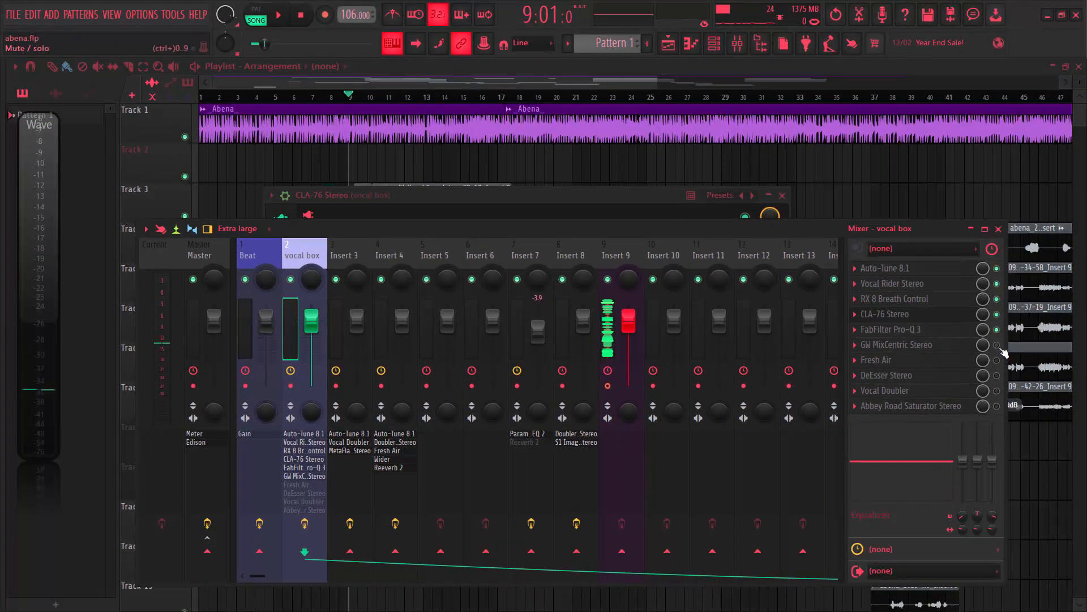
Enable GW MixCentric Stereo on the vocal box track, open its window during playback, and close the CLA-76 window.
{"action": "left_click", "coordinate": [903, 347]}
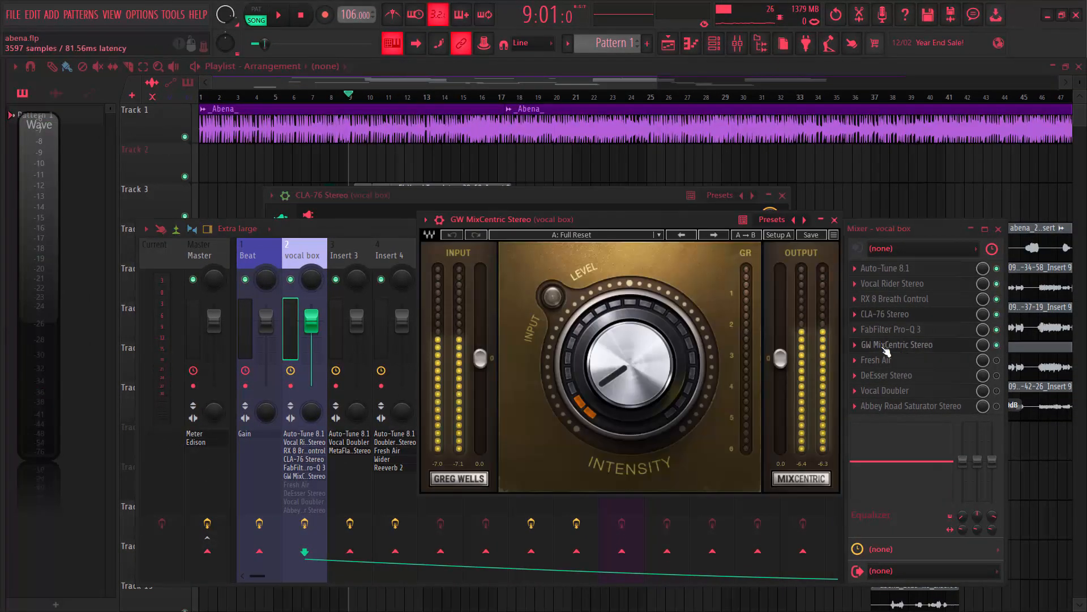
{"action": "left_click_drag", "start_coordinate": [625, 226], "coordinate": [495, 214]}
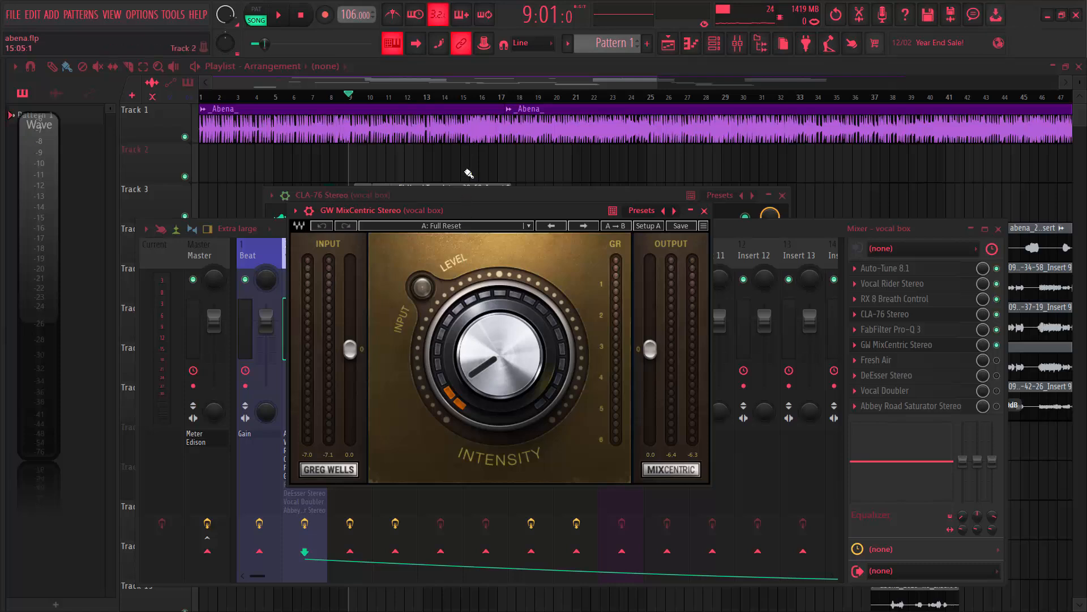
{"action": "left_click", "coordinate": [477, 196]}
{"action": "key", "text": "space"}
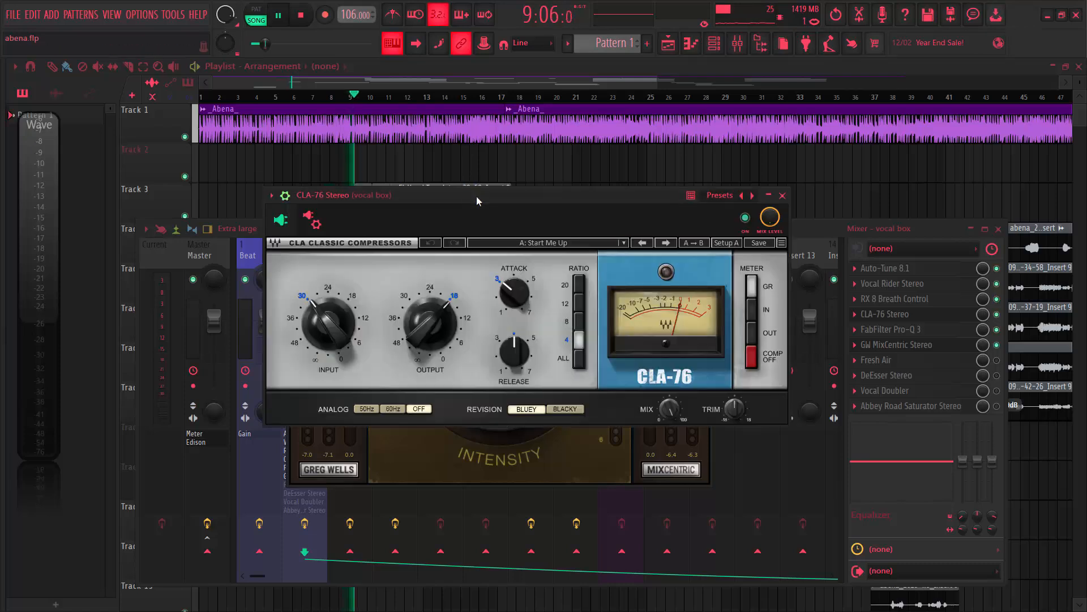
{"action": "left_click", "coordinate": [781, 196]}
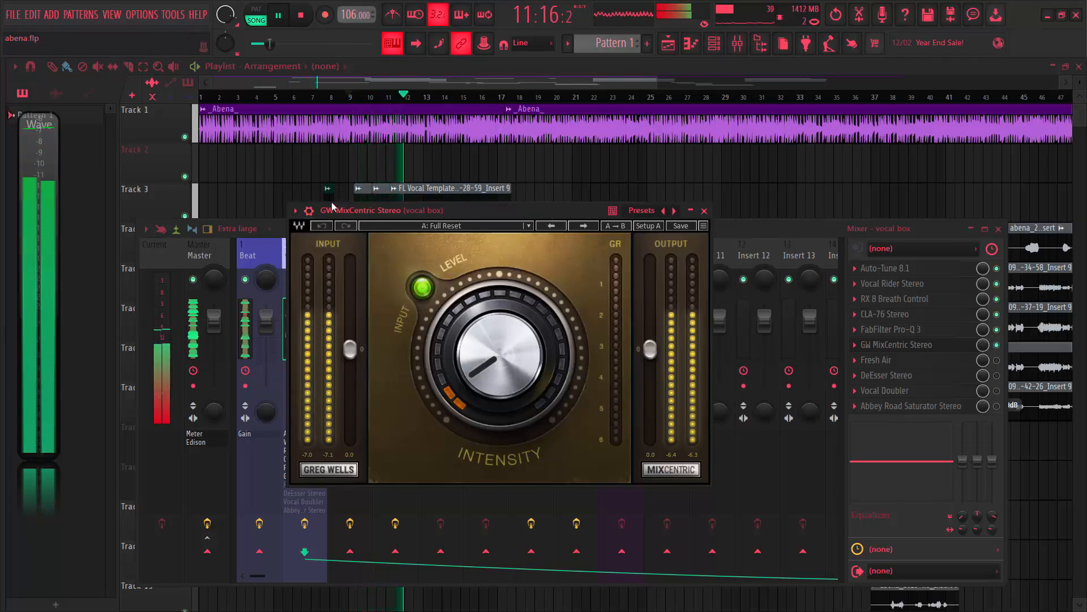
Compare the vocals in playback with GW MixCentric Stereo switched off and back on, and close its window.
{"action": "left_click", "coordinate": [311, 213]}
{"action": "key", "text": "space"}
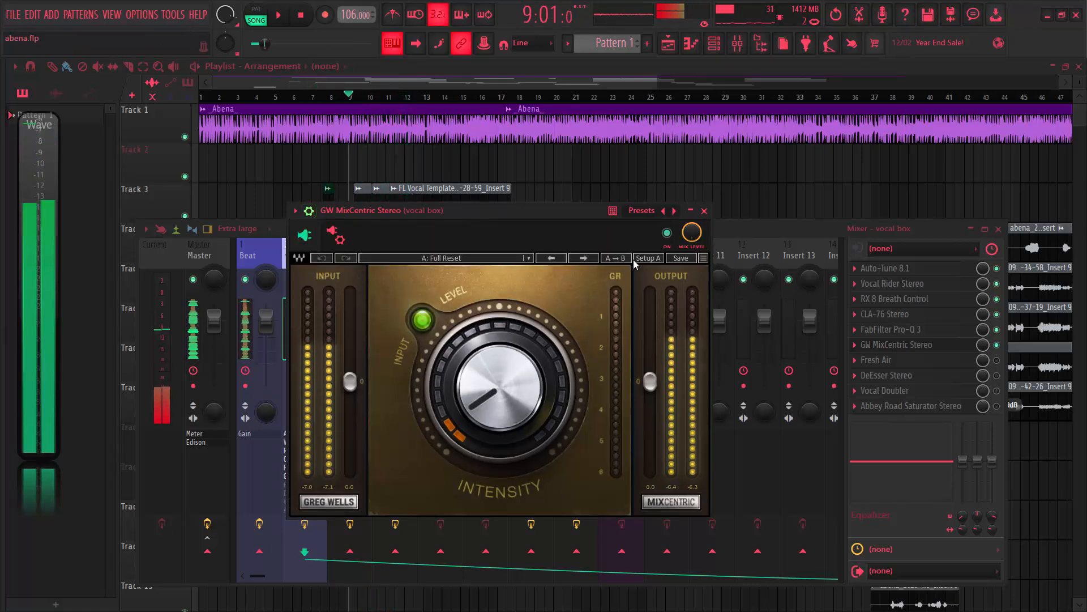
{"action": "left_click", "coordinate": [668, 235]}
{"action": "key", "text": "space"}
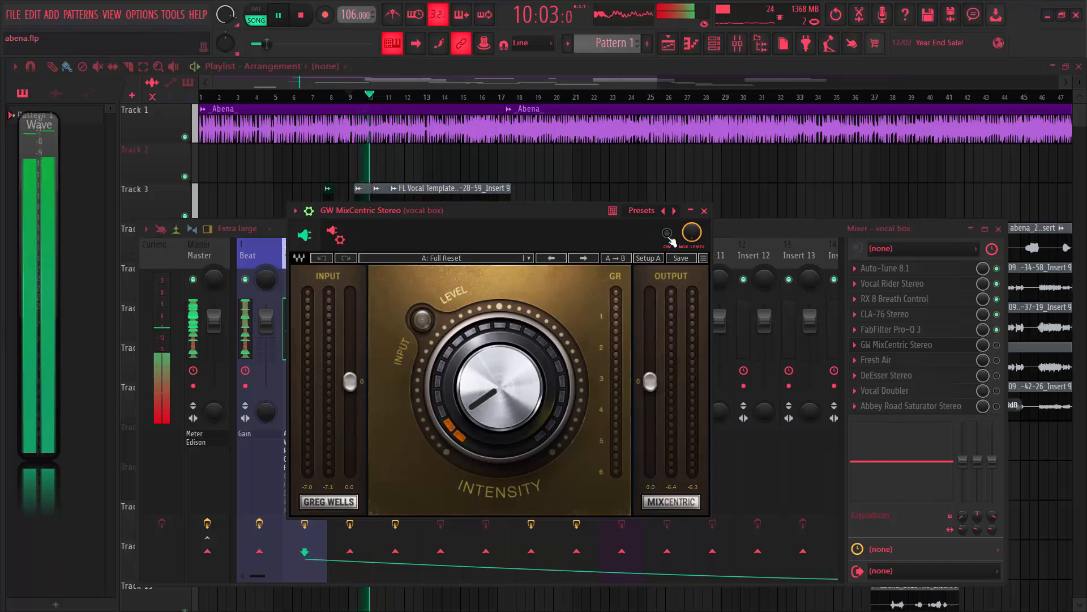
{"action": "key", "text": "space"}
{"action": "left_click", "coordinate": [669, 237]}
{"action": "key", "text": "space"}
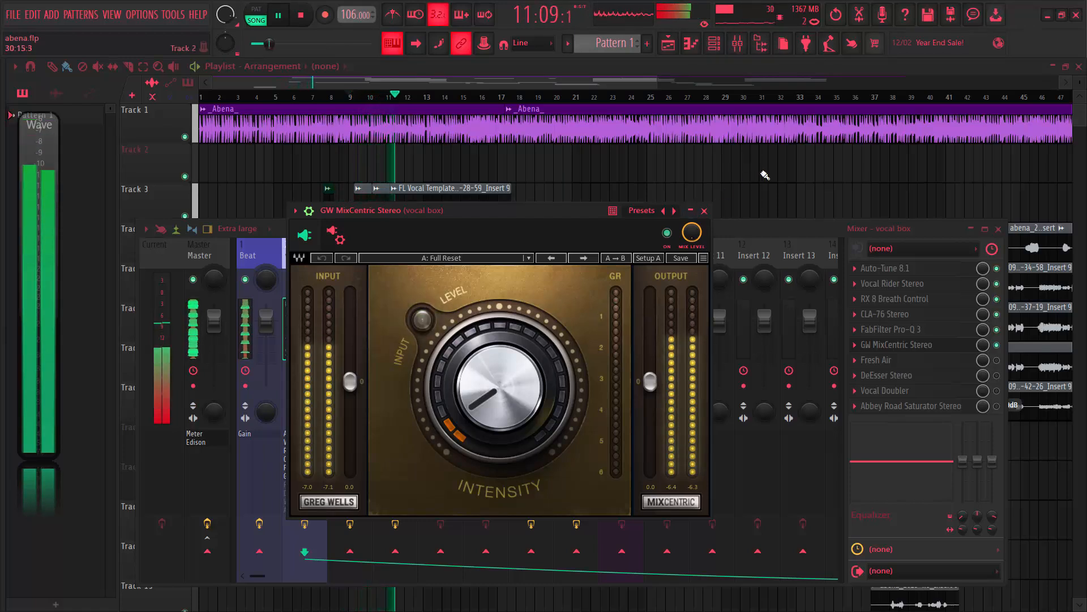
{"action": "left_click", "coordinate": [705, 211]}
{"action": "key", "text": "space"}
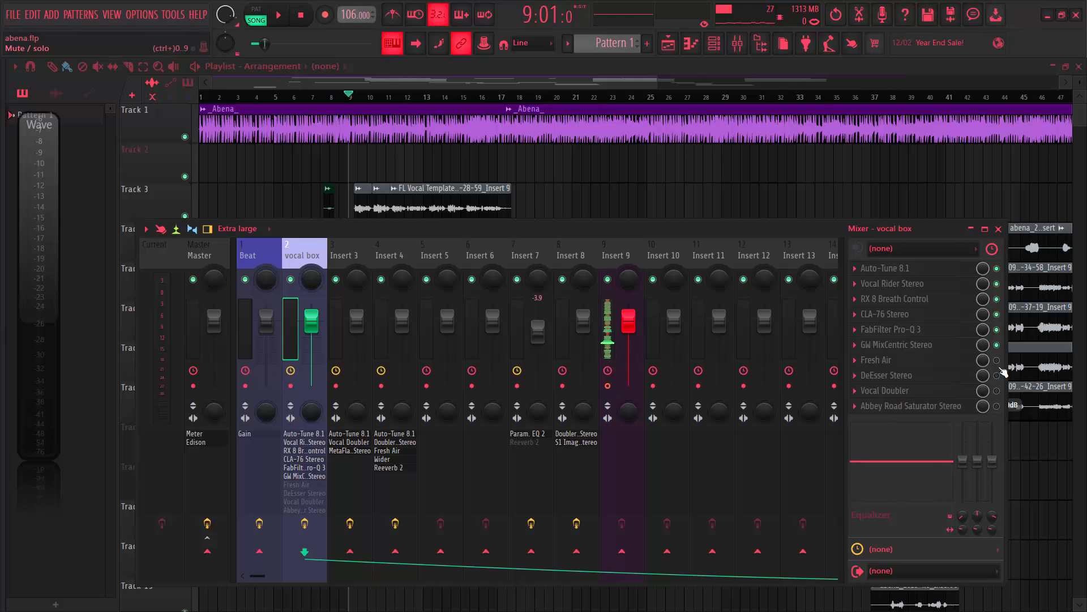
Enable Fresh Air on the vocal box track, open its window, and play the song to hear its effect.
{"action": "left_click", "coordinate": [893, 374]}
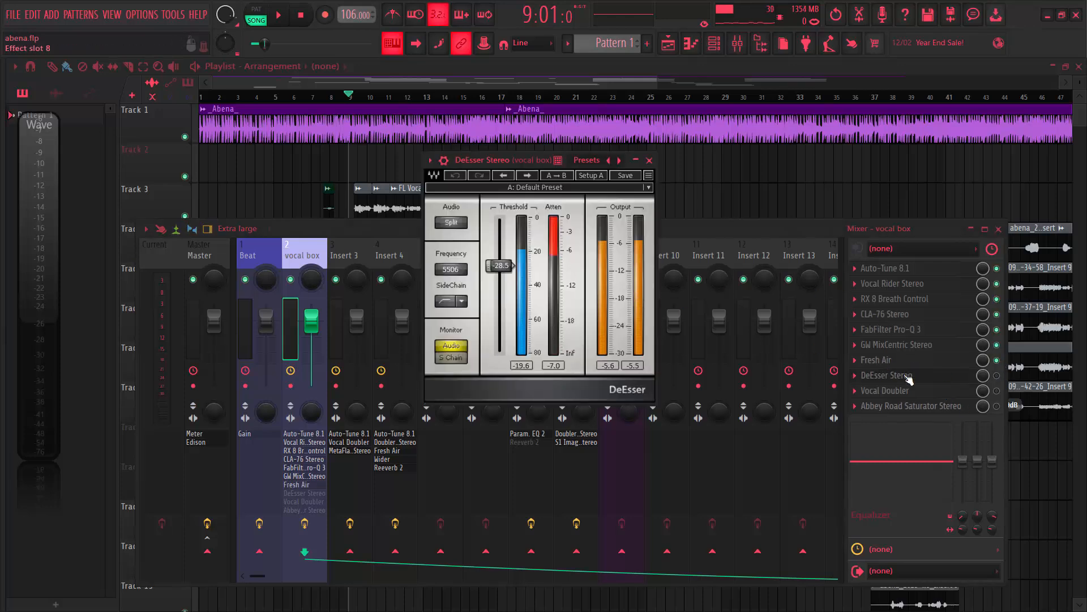
{"action": "left_click", "coordinate": [893, 361]}
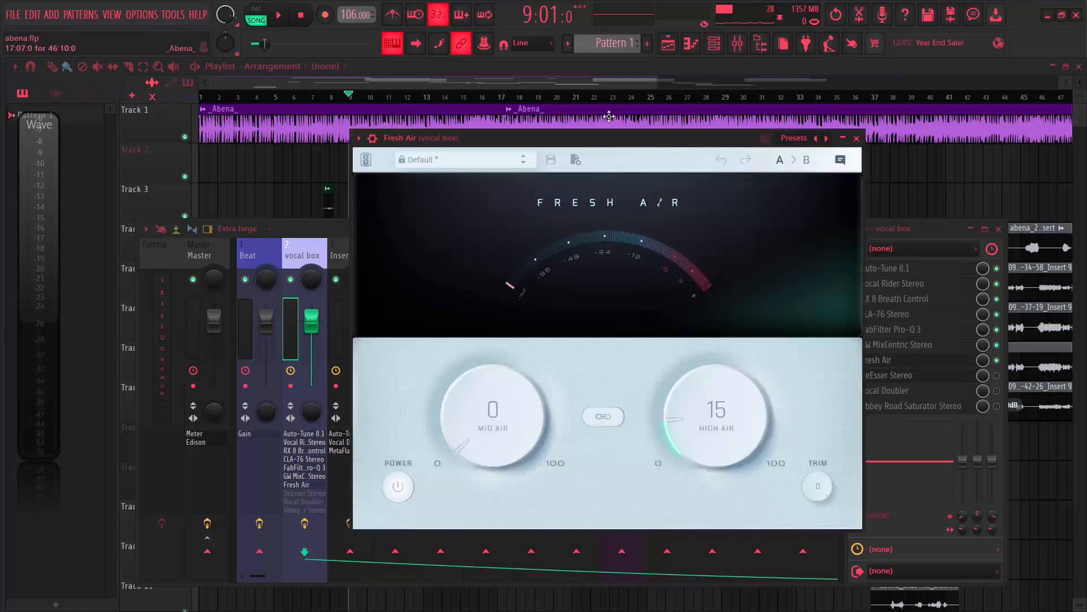
{"action": "left_click_drag", "start_coordinate": [626, 138], "coordinate": [562, 146]}
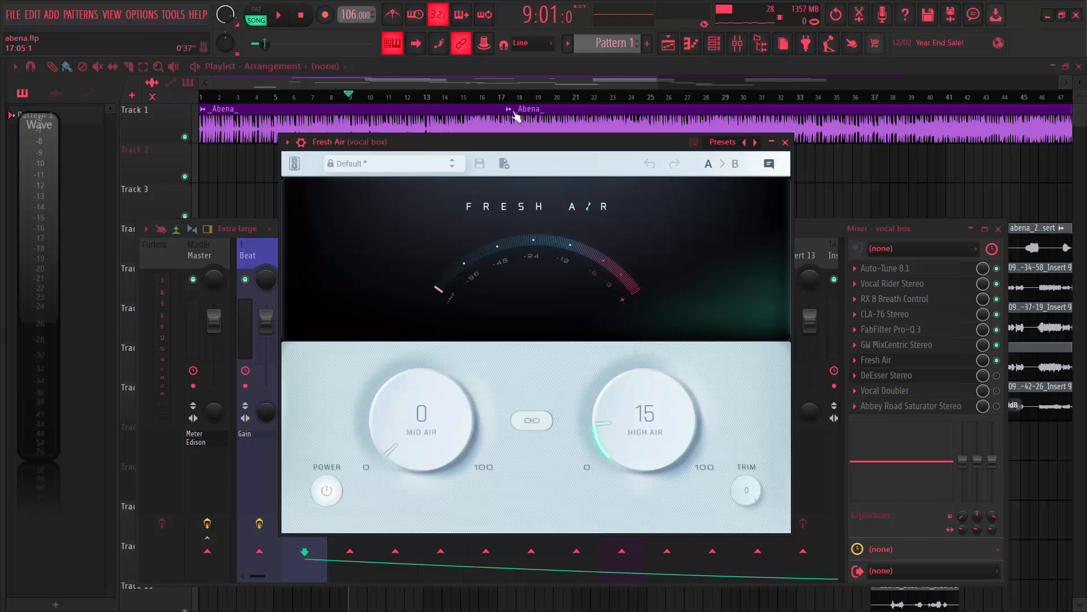
{"action": "key", "text": "space"}
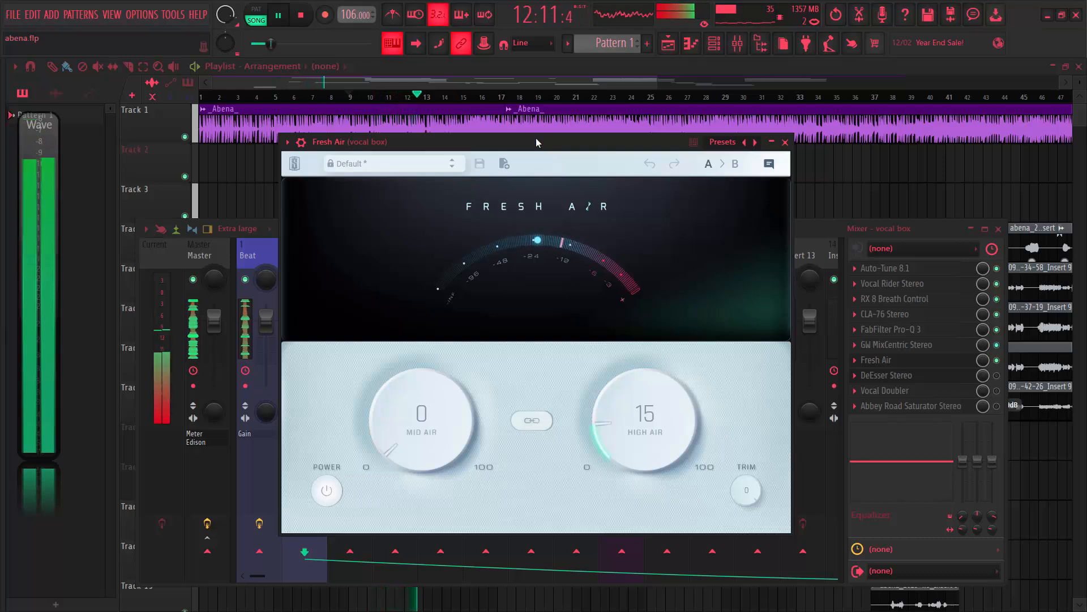
{"action": "key", "text": "space"}
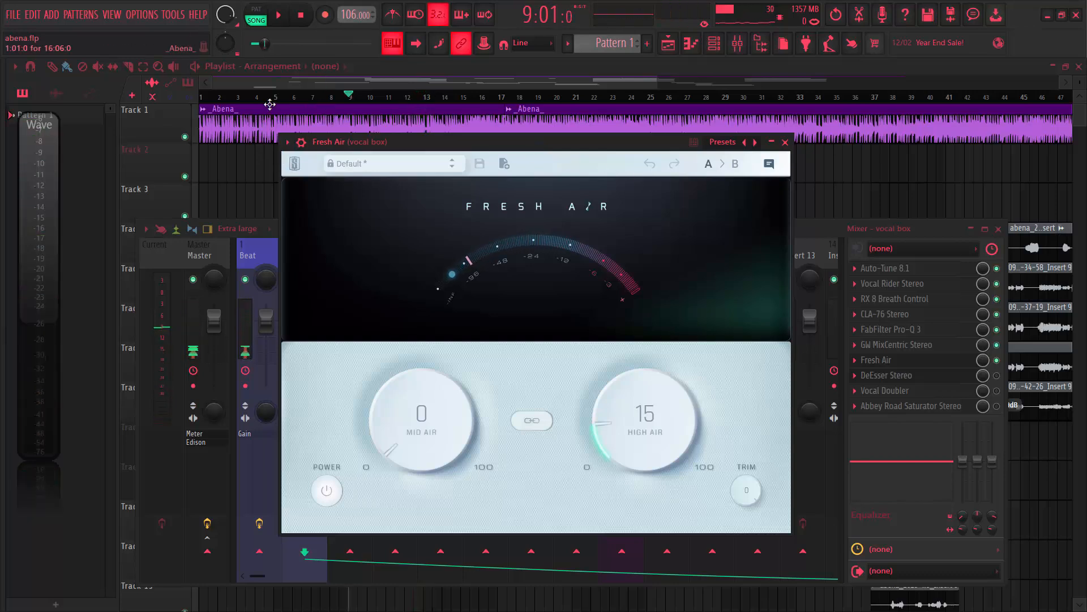
Compare the vocals in playback with Fresh Air switched off and back on, and close its window.
{"action": "left_click", "coordinate": [300, 141]}
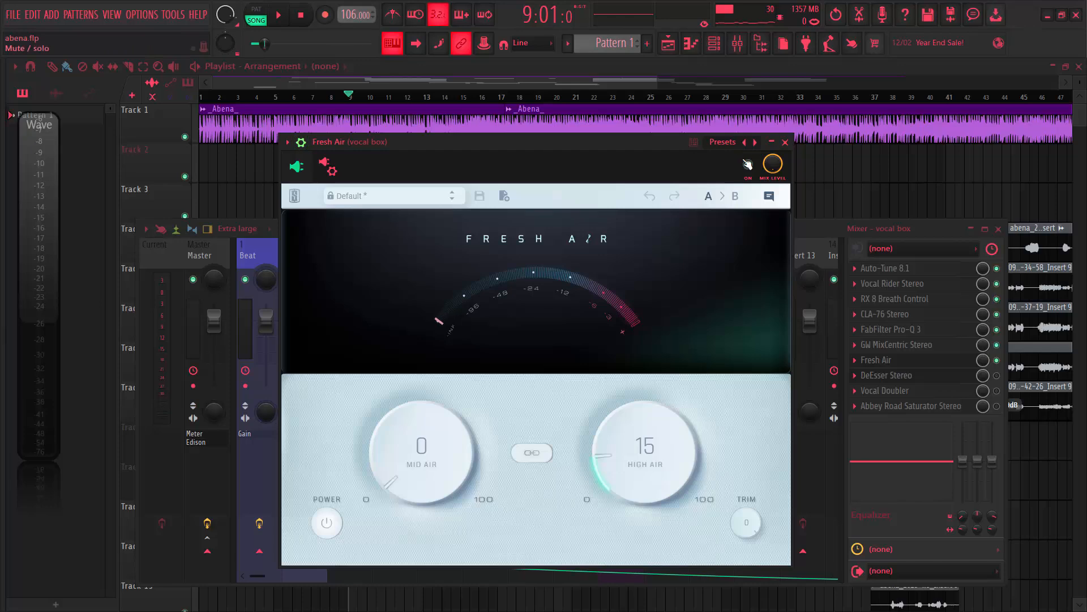
{"action": "key", "text": "space"}
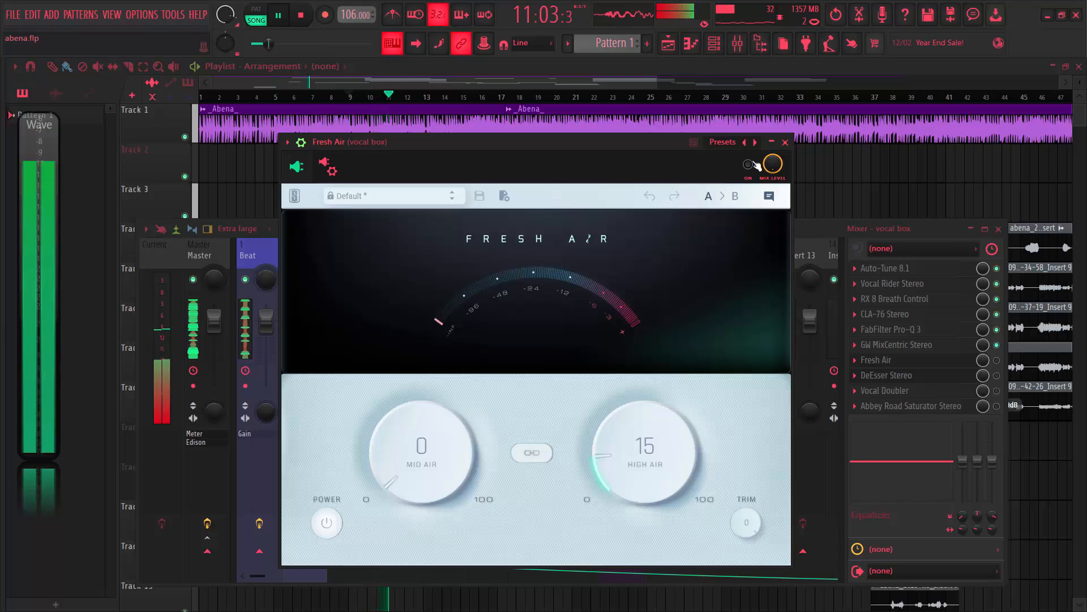
{"action": "key", "text": "space"}
{"action": "left_click", "coordinate": [754, 164]}
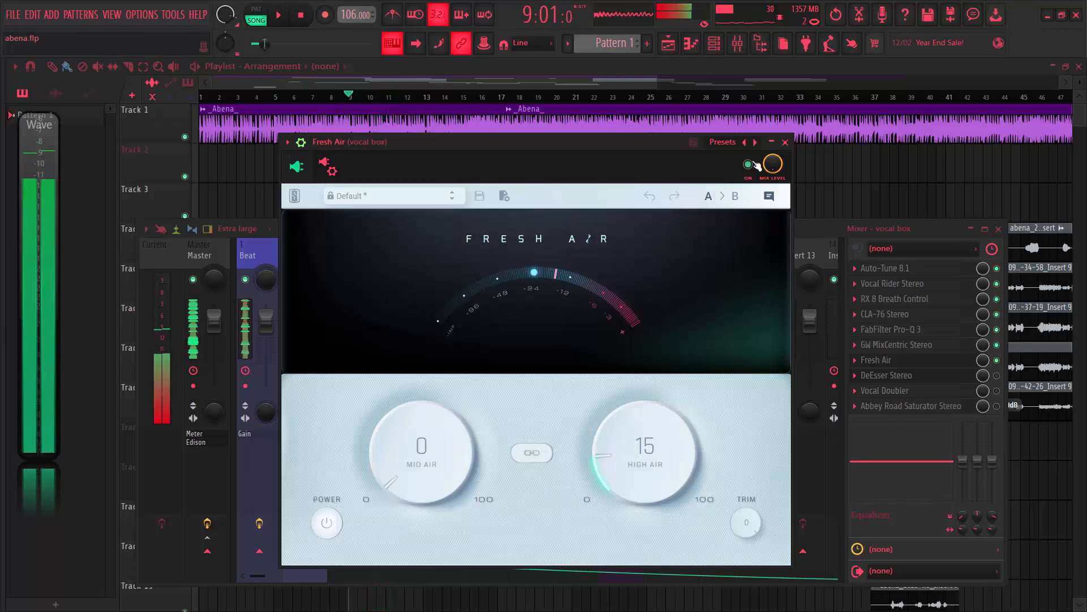
{"action": "key", "text": "space"}
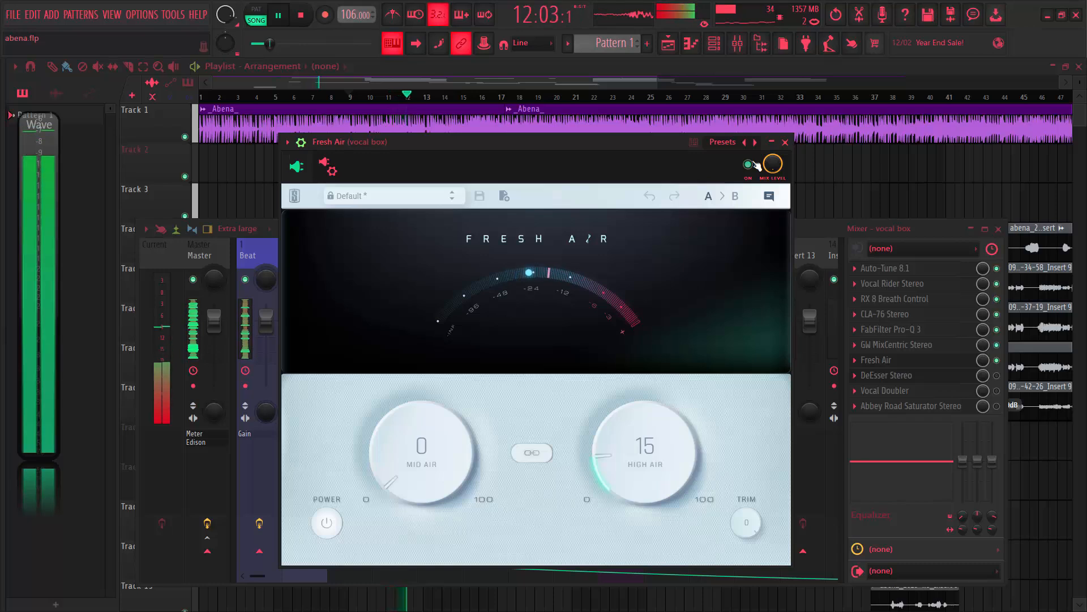
{"action": "key", "text": "space"}
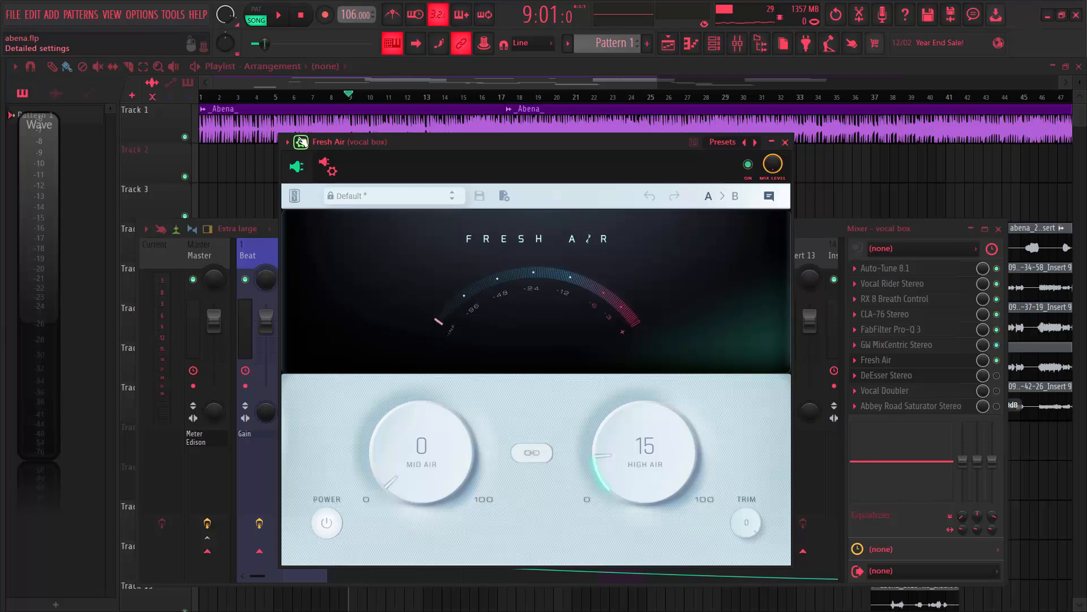
{"action": "left_click", "coordinate": [301, 141]}
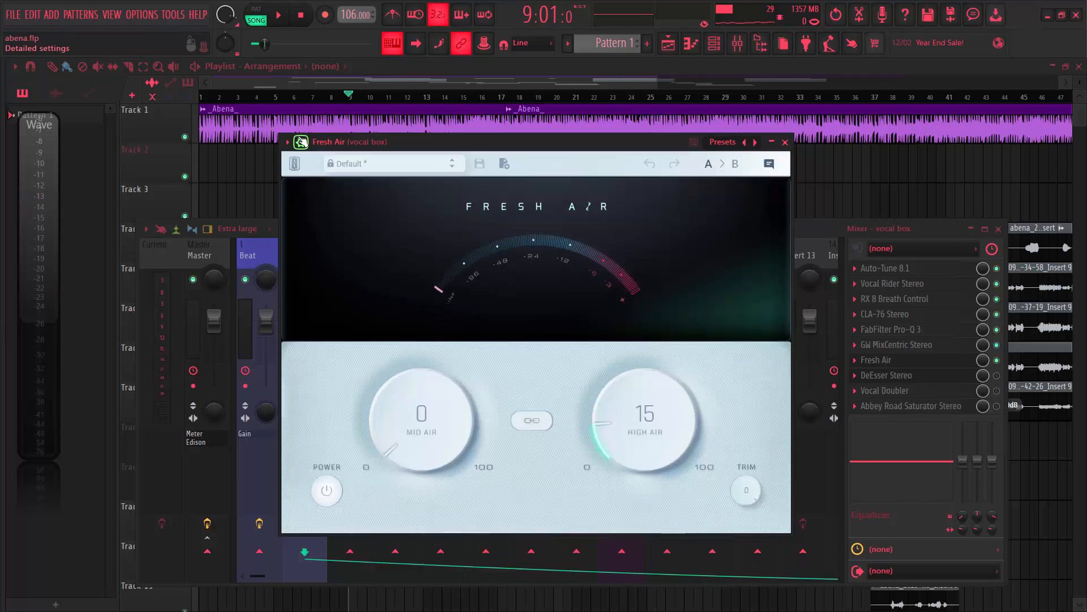
{"action": "left_click", "coordinate": [785, 142]}
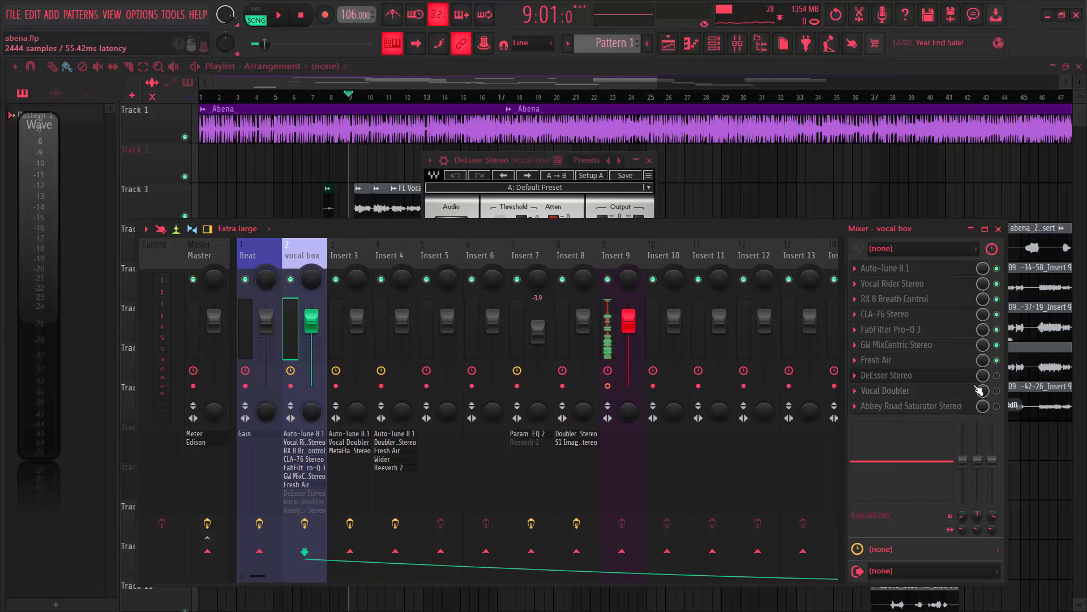
Enable DeEsser Stereo on the vocal box track, open its window, and set its threshold to -30.9 dB.
{"action": "left_click", "coordinate": [997, 375]}
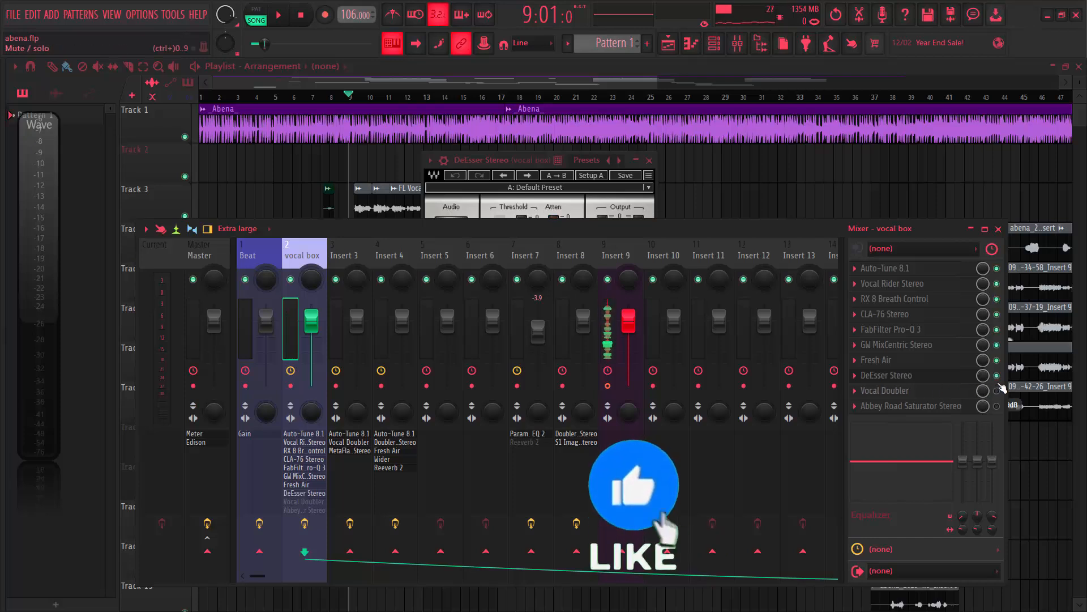
{"action": "left_click", "coordinate": [931, 377]}
{"action": "left_click", "coordinate": [929, 376]}
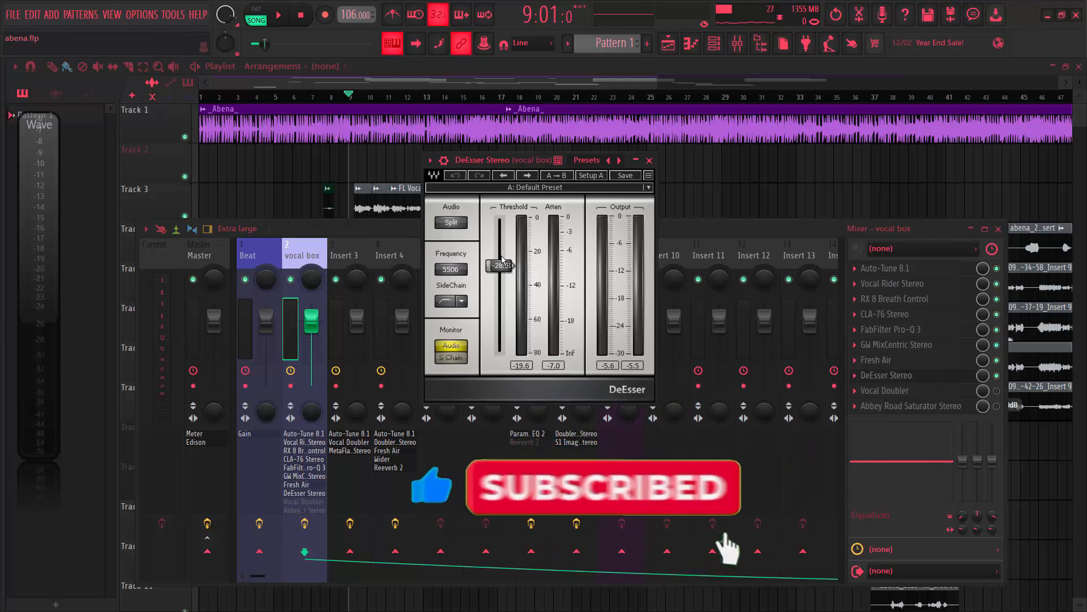
{"action": "left_click_drag", "start_coordinate": [500, 272], "coordinate": [500, 269]}
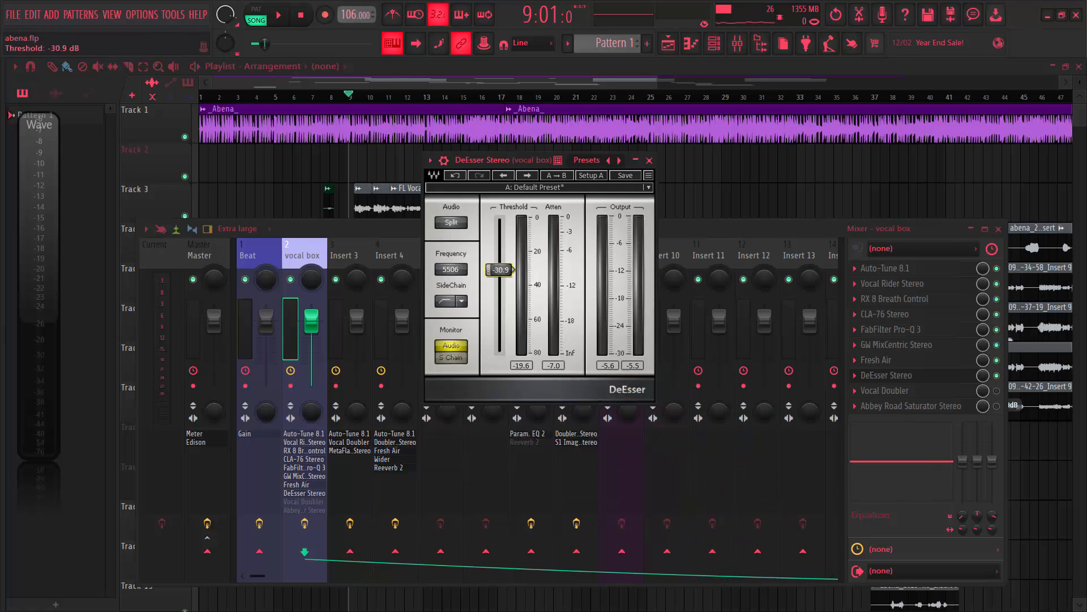
Undo the last DeEsser threshold change, set the threshold to -21.8 dB during playback, and close its window.
{"action": "key", "text": "ctrl+z"}
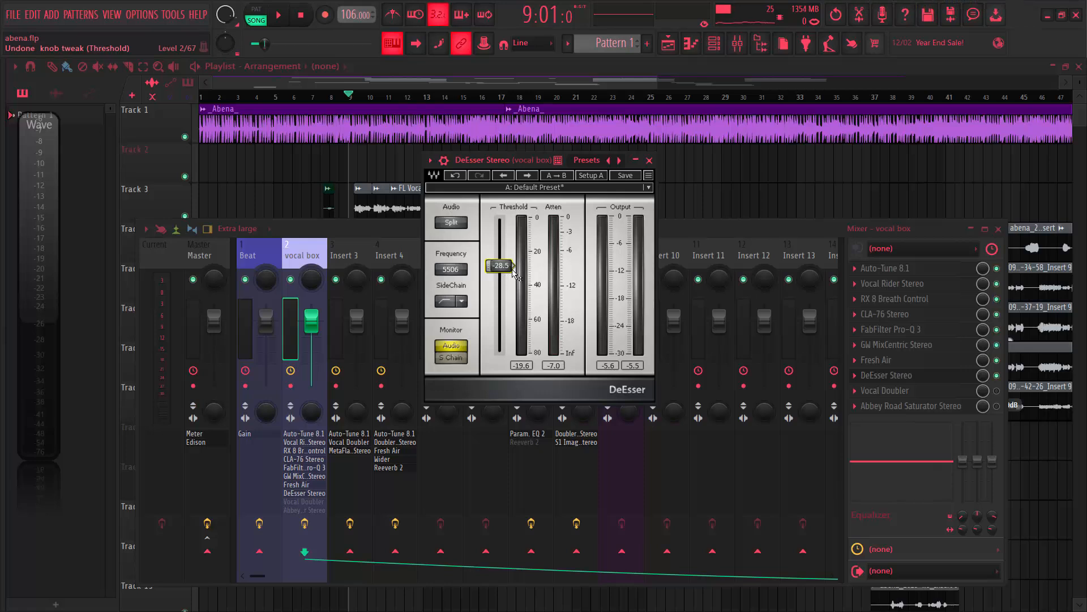
{"action": "key", "text": "space"}
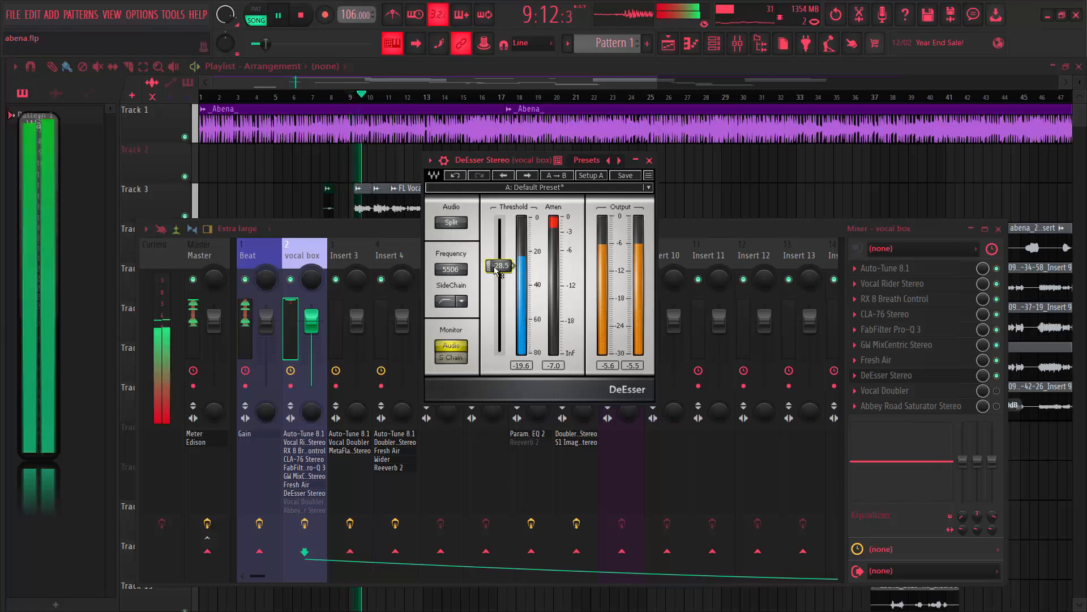
{"action": "mouse_move", "coordinate": [497, 270]}
{"action": "left_mouse_down"}
{"action": "mouse_move", "coordinate": [497, 223]}
{"action": "mouse_move", "coordinate": [497, 254]}
{"action": "left_mouse_up"}
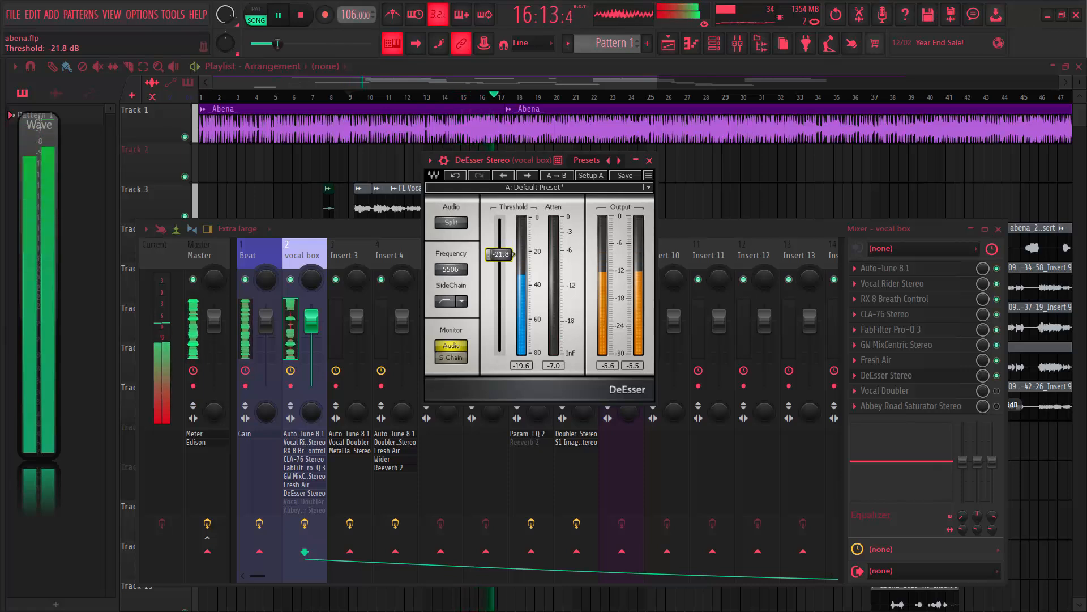
{"action": "key", "text": "space"}
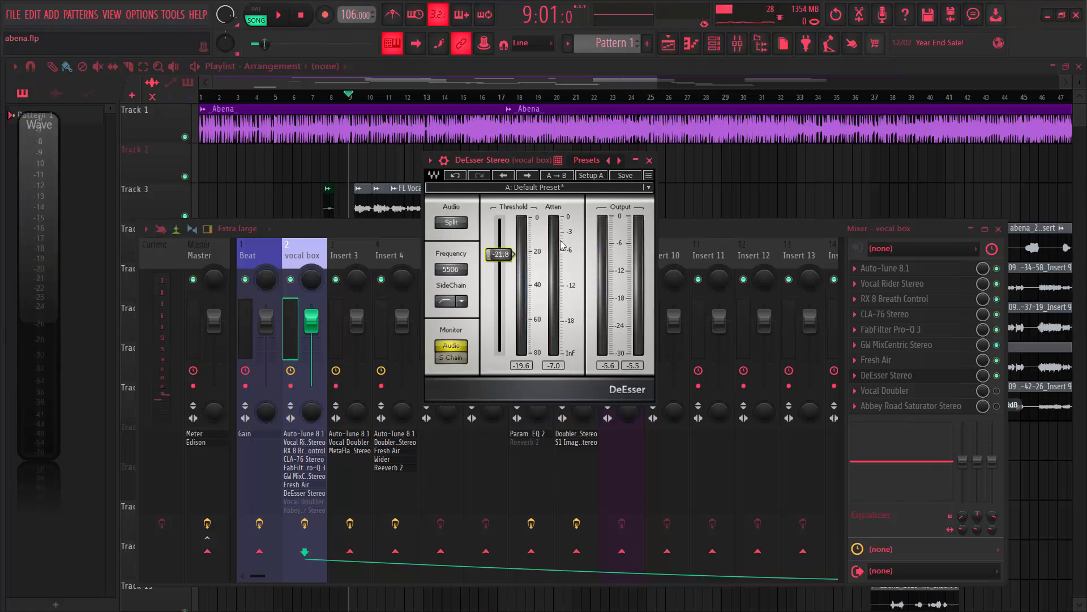
{"action": "left_click", "coordinate": [649, 161]}
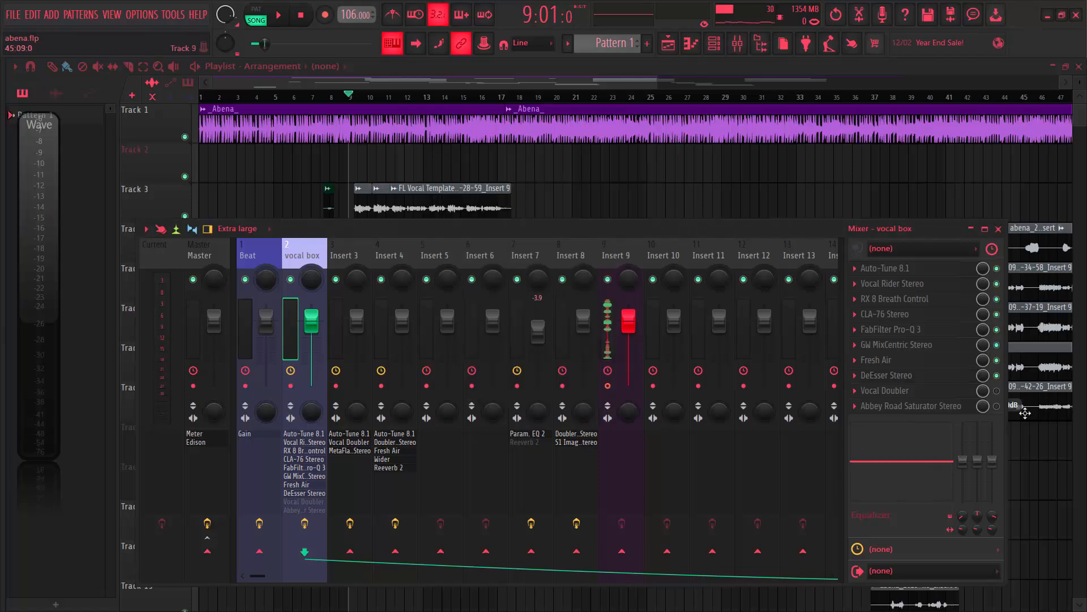
Enable Vocal Doubler on the vocal box track, try 100 % separation, undo that change, and play the song.
{"action": "left_click", "coordinate": [889, 392]}
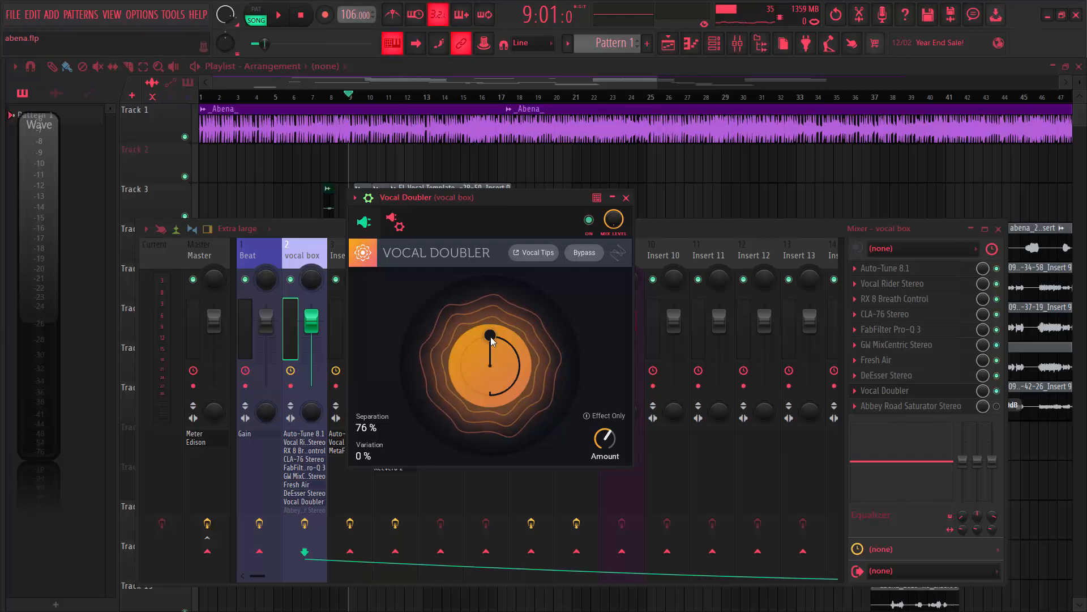
{"action": "mouse_move", "coordinate": [491, 340]}
{"action": "left_mouse_down"}
{"action": "mouse_move", "coordinate": [559, 407]}
{"action": "mouse_move", "coordinate": [524, 354]}
{"action": "mouse_move", "coordinate": [489, 329]}
{"action": "left_mouse_up"}
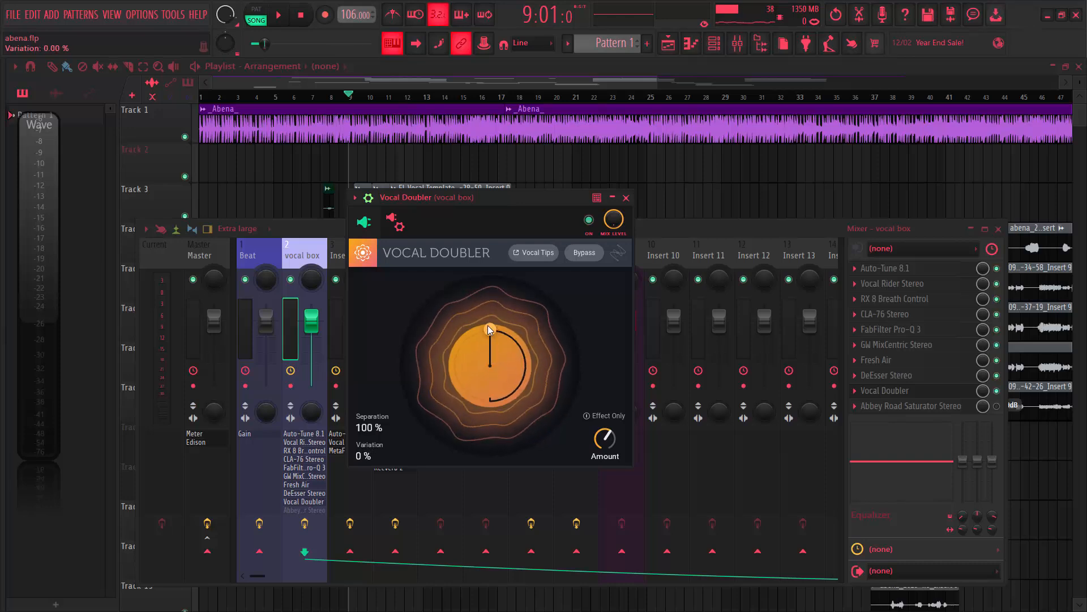
{"action": "key", "text": "ctrl+z"}
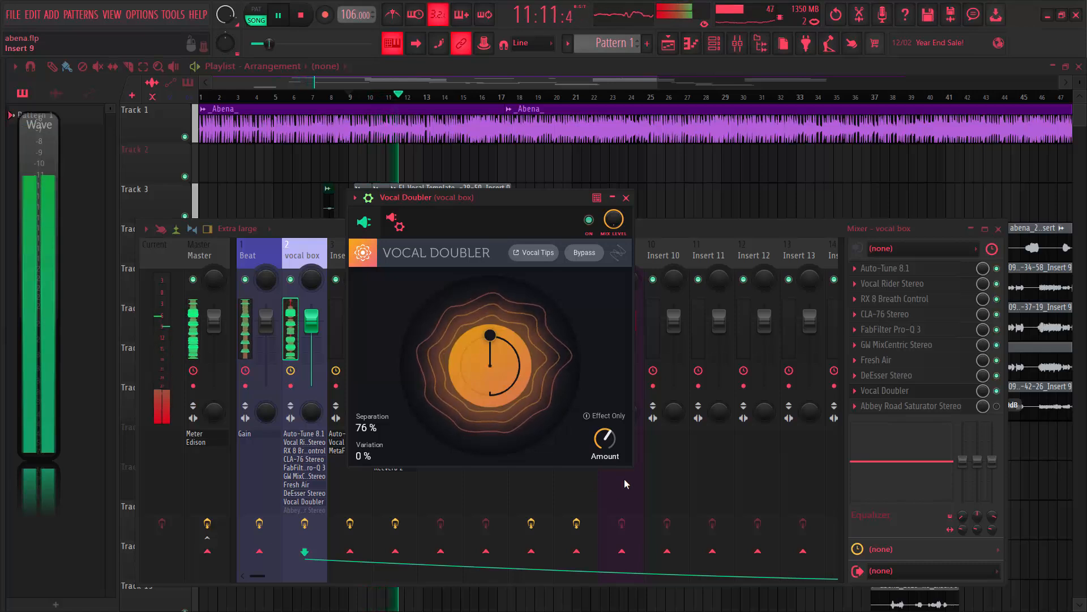
{"action": "key", "text": "space"}
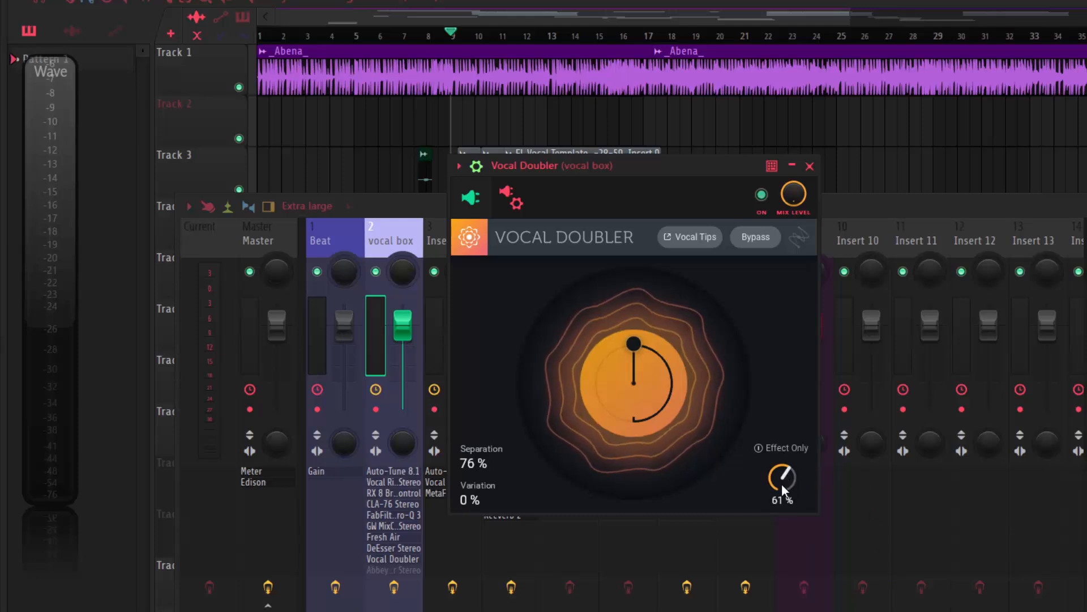
Try the Vocal Doubler amount at 100 % and listen to the vocals in playback.
{"action": "left_click_drag", "start_coordinate": [781, 483], "coordinate": [774, 311]}
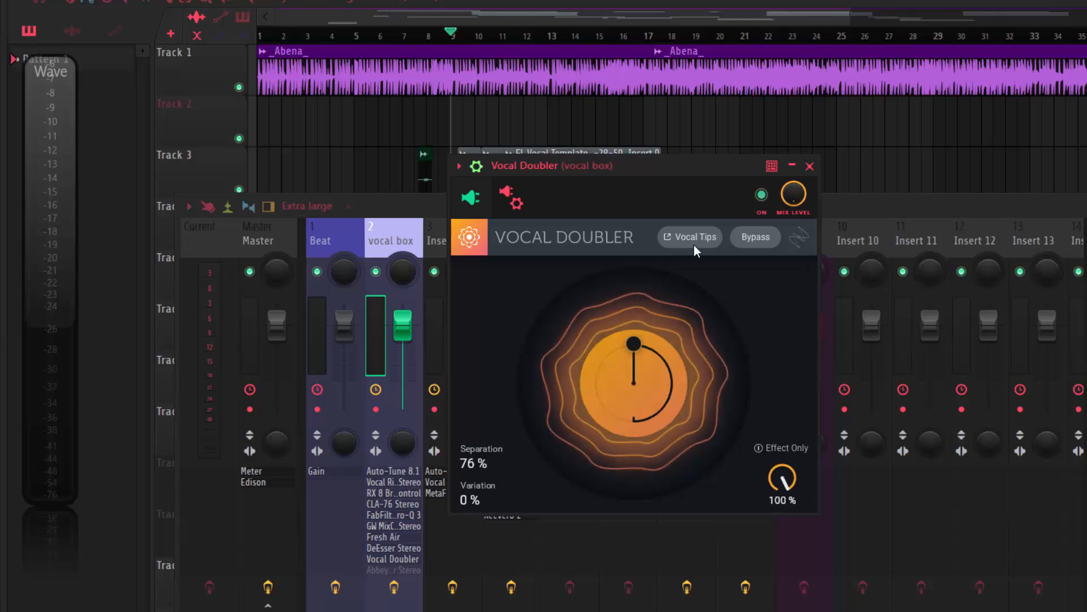
{"action": "key", "text": "space"}
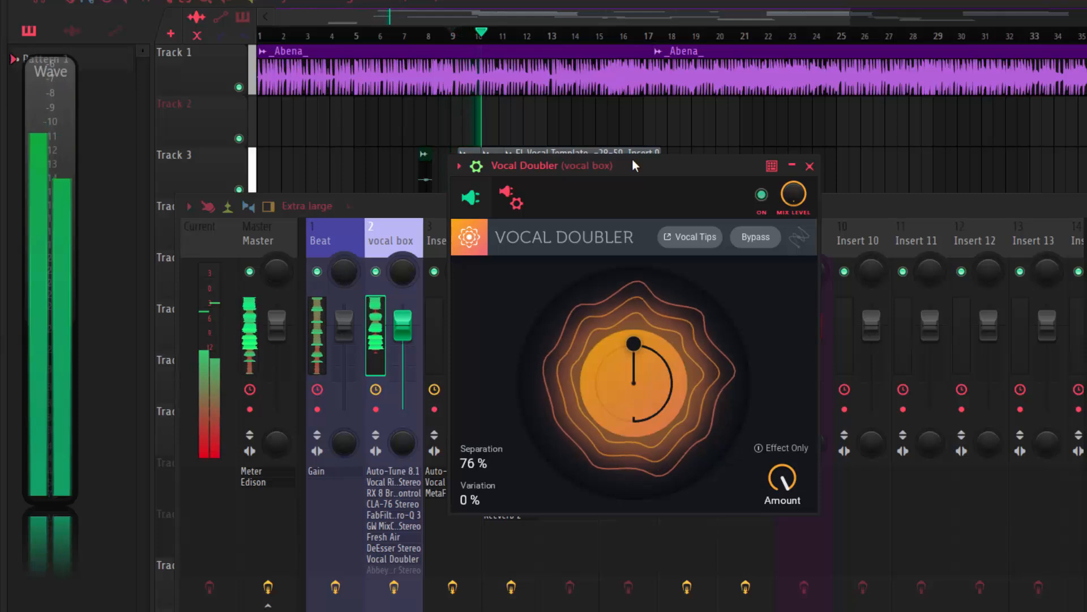
{"action": "key", "text": "space"}
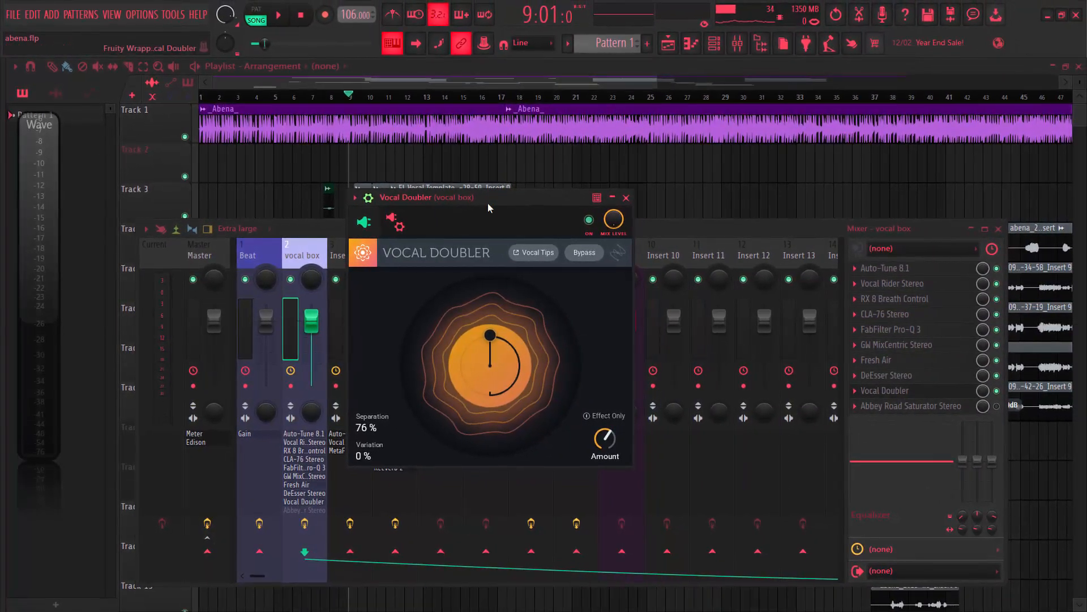
Play the song again to review the Vocal Doubler effect, close its window, and stop playback.
{"action": "key", "text": "space"}
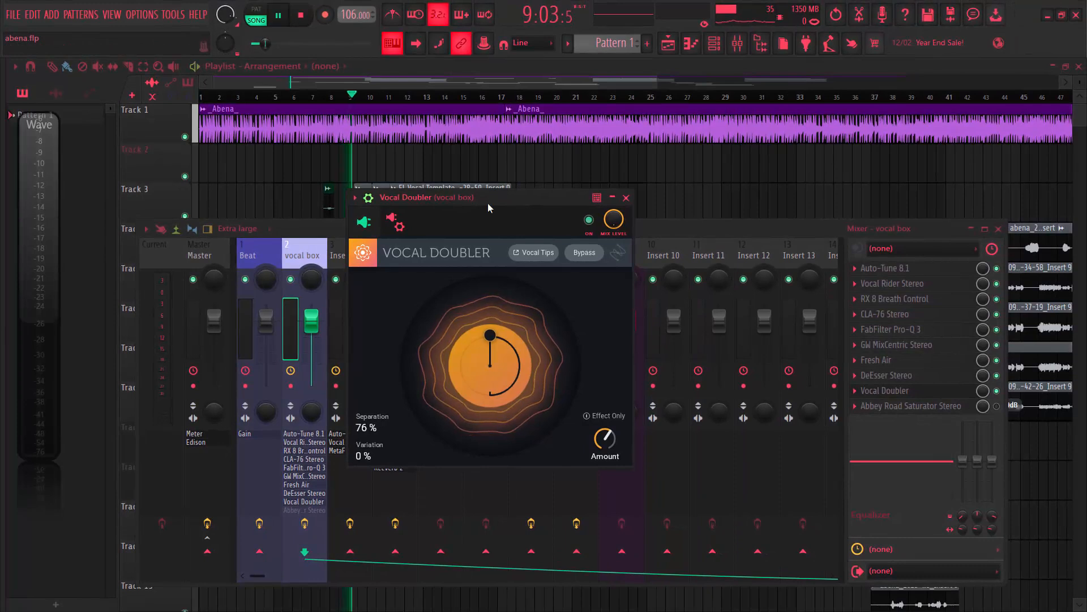
{"action": "left_click", "coordinate": [626, 197]}
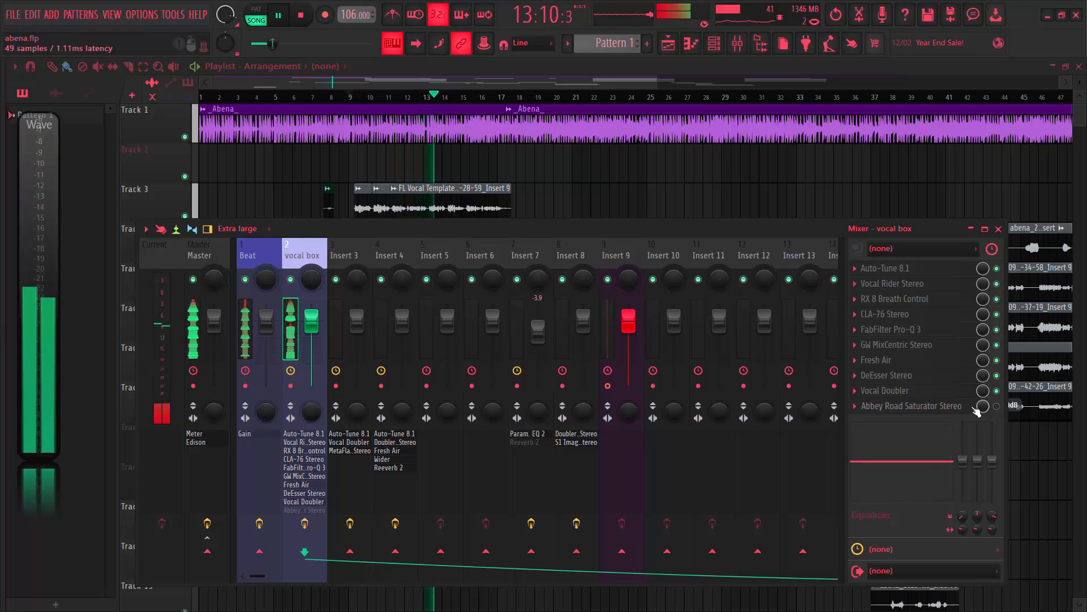
{"action": "key", "text": "space"}
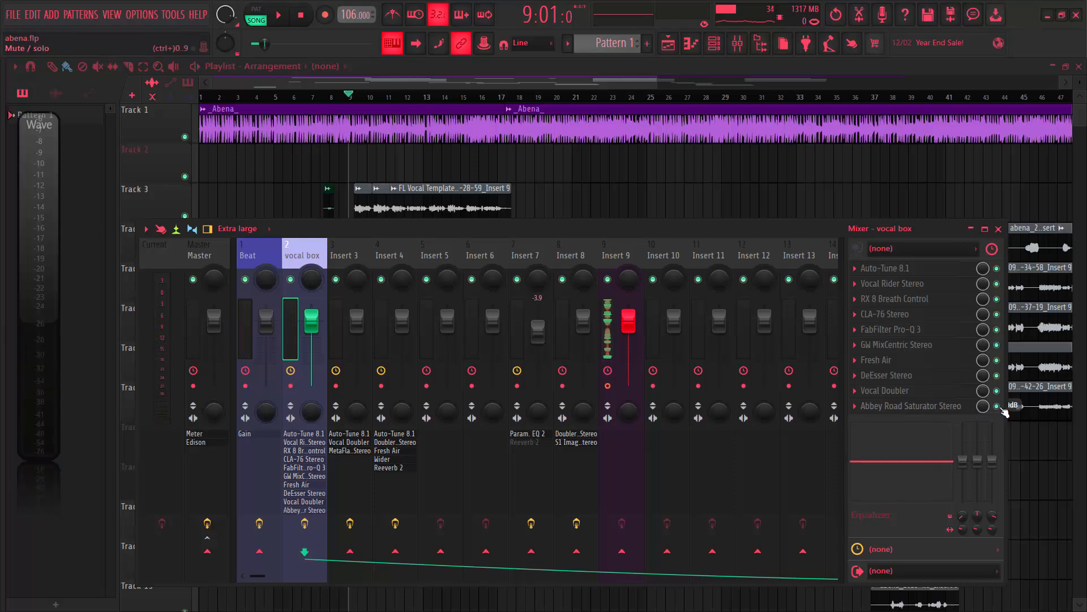
Enable Abbey Road Saturator Stereo on the vocal box track, review its settings in playback, and close its window.
{"action": "left_click", "coordinate": [888, 407]}
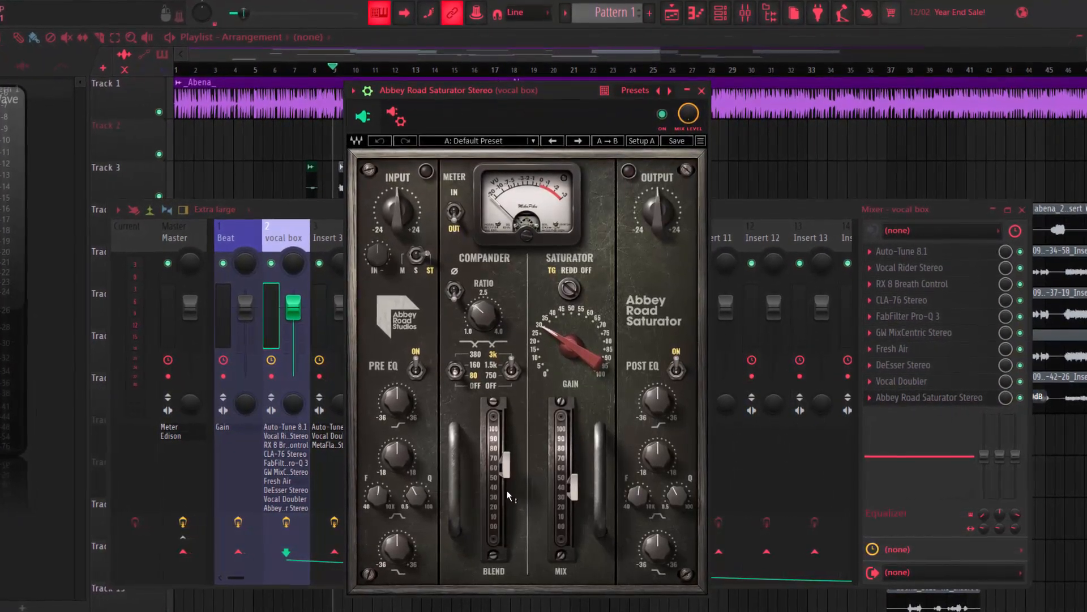
{"action": "mouse_move", "coordinate": [572, 492]}
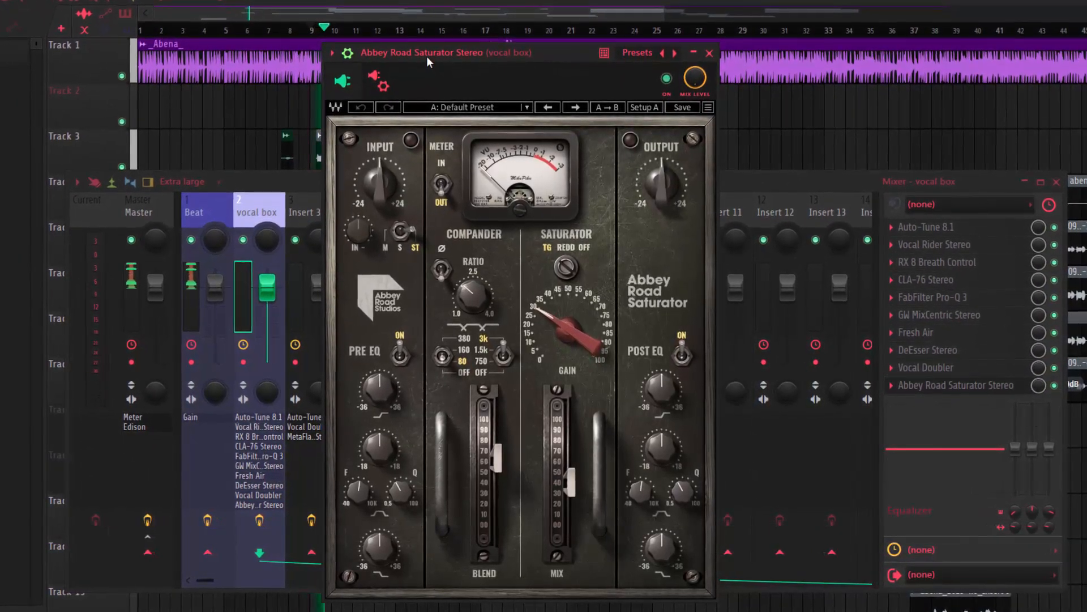
{"action": "key", "text": "space"}
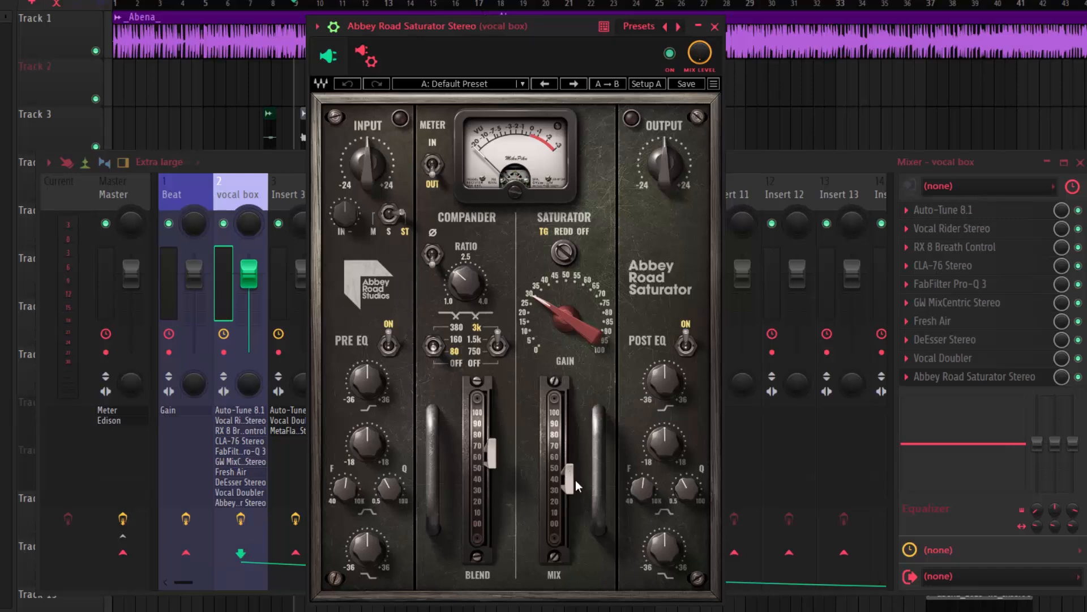
{"action": "mouse_move", "coordinate": [563, 483]}
{"action": "left_click", "coordinate": [715, 27]}
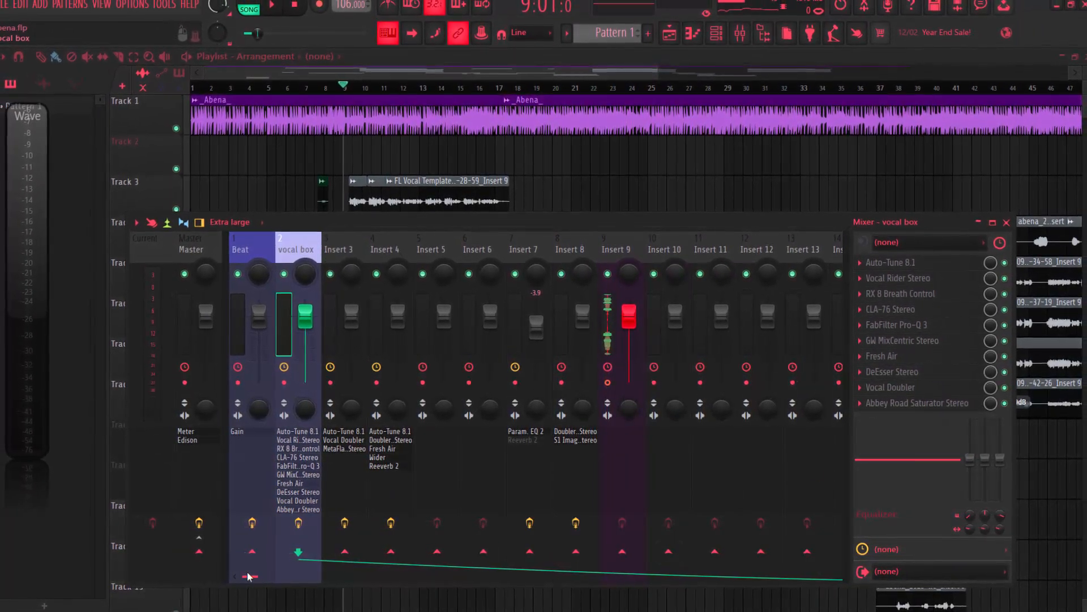
Select the Lead Vox mixer track, enable its Gain plugin, and play the song to hear its effect.
{"action": "left_click_drag", "start_coordinate": [251, 577], "coordinate": [353, 579]}
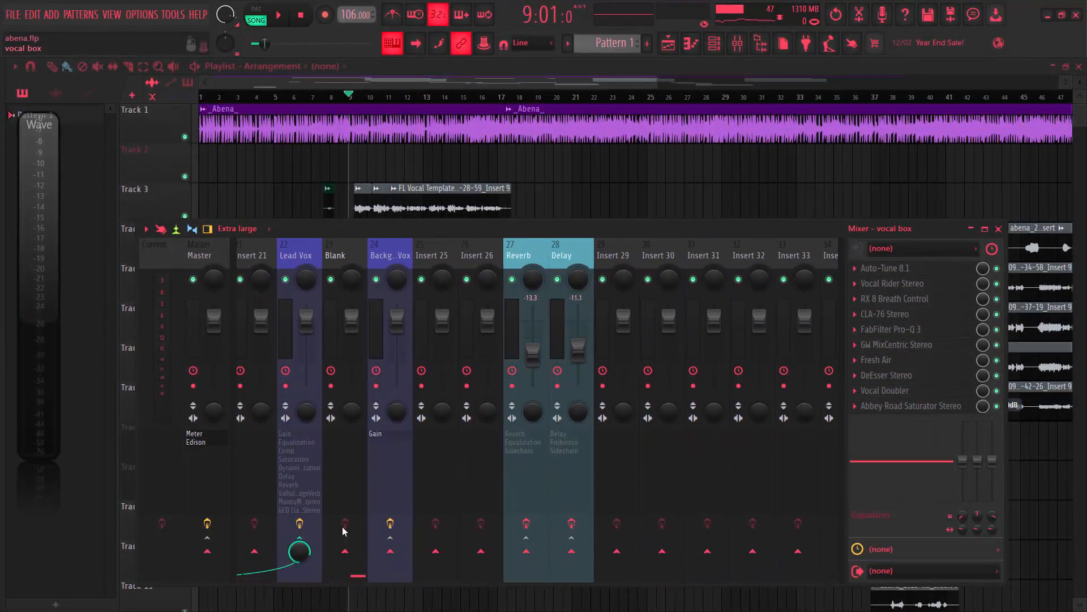
{"action": "left_click", "coordinate": [297, 259]}
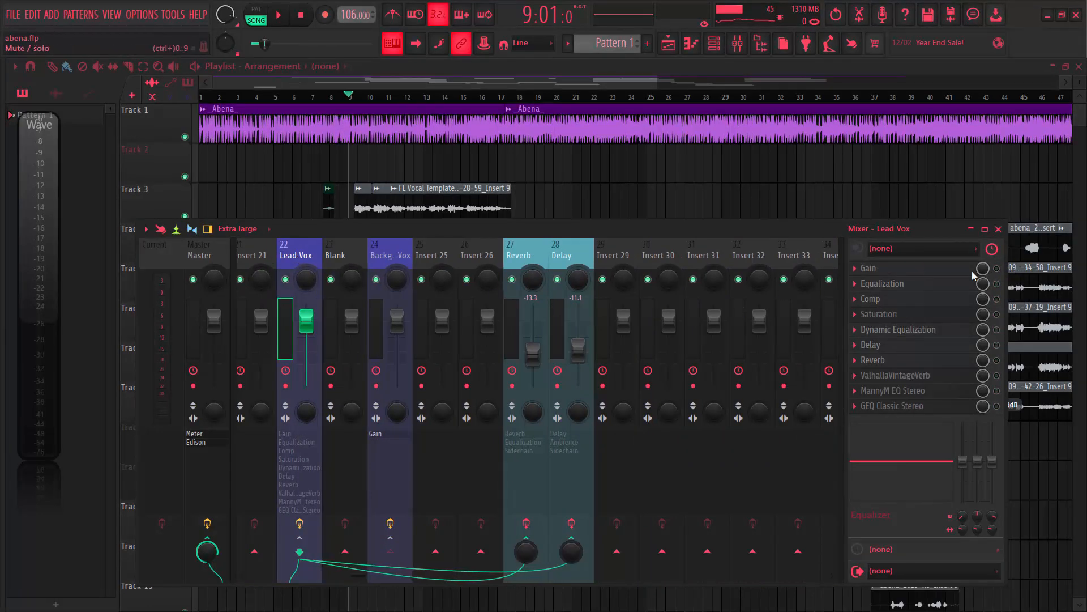
{"action": "left_click", "coordinate": [860, 272]}
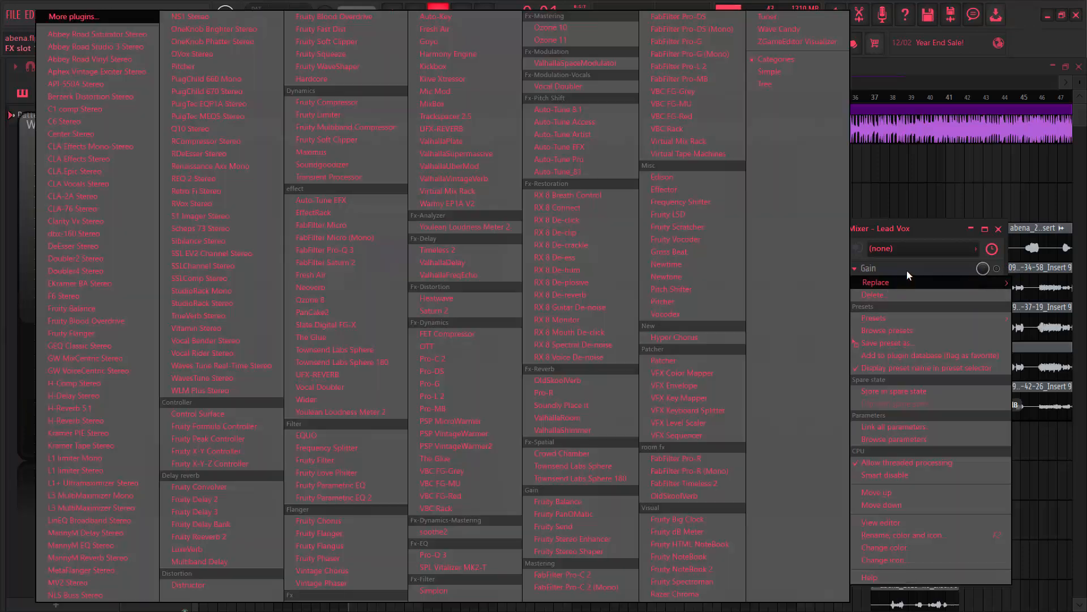
{"action": "left_click", "coordinate": [913, 269]}
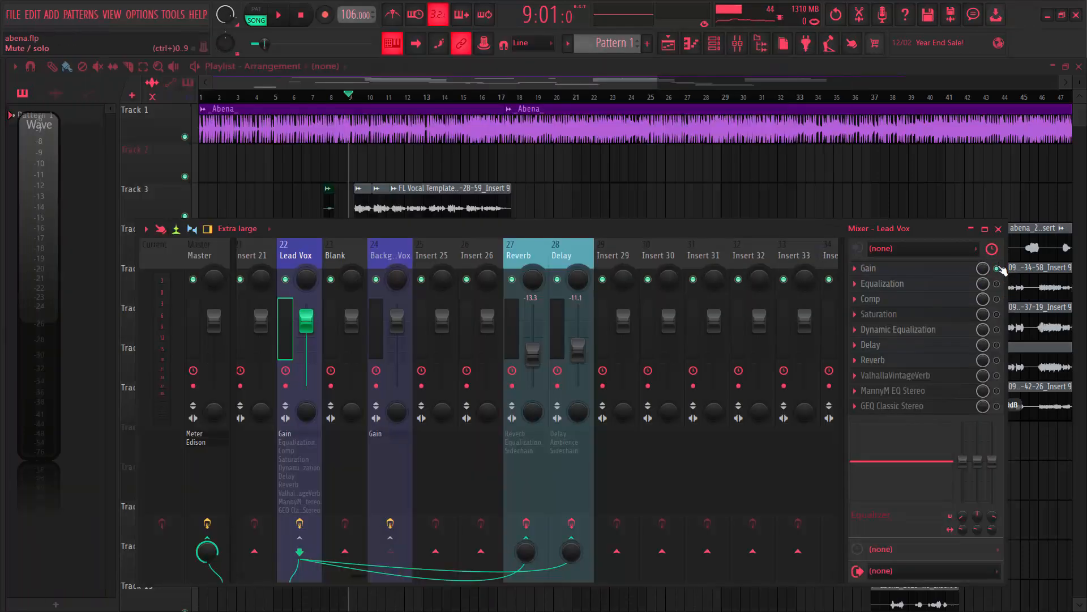
{"action": "left_click", "coordinate": [926, 271]}
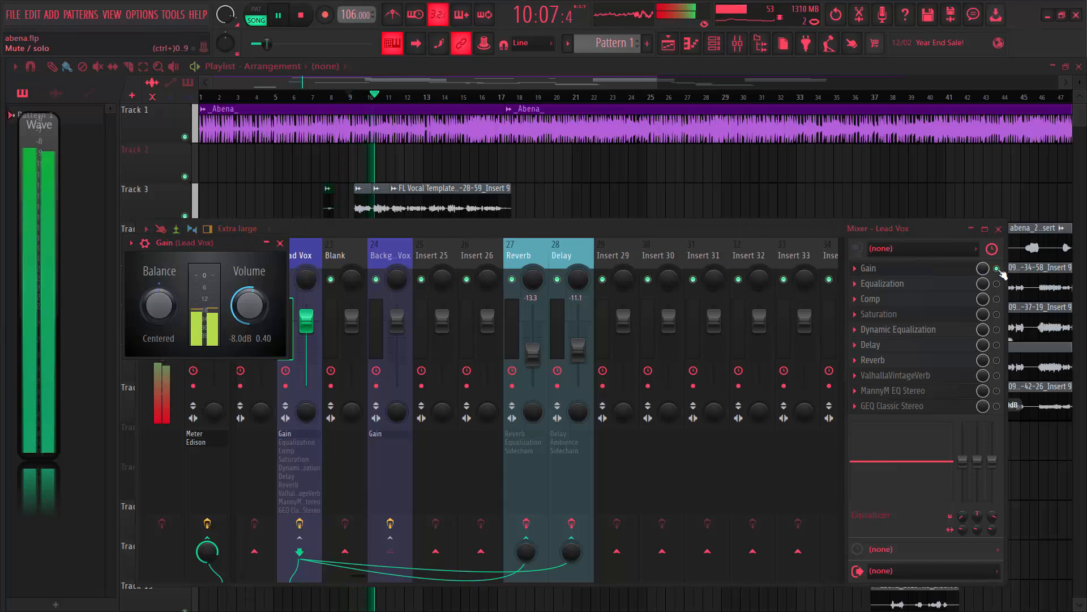
{"action": "key", "text": "Escape"}
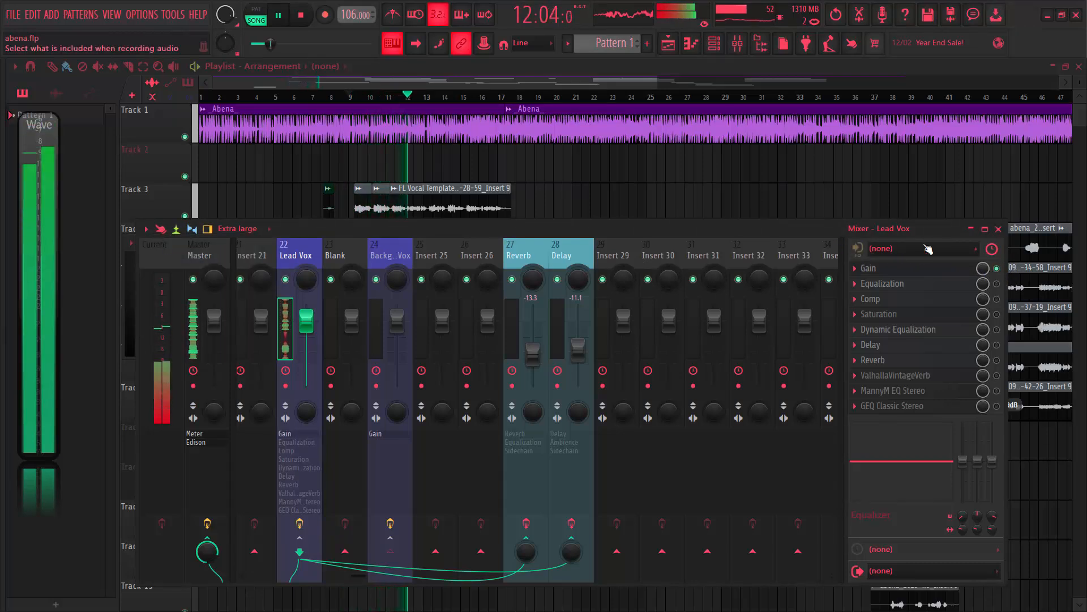
{"action": "key", "text": "space"}
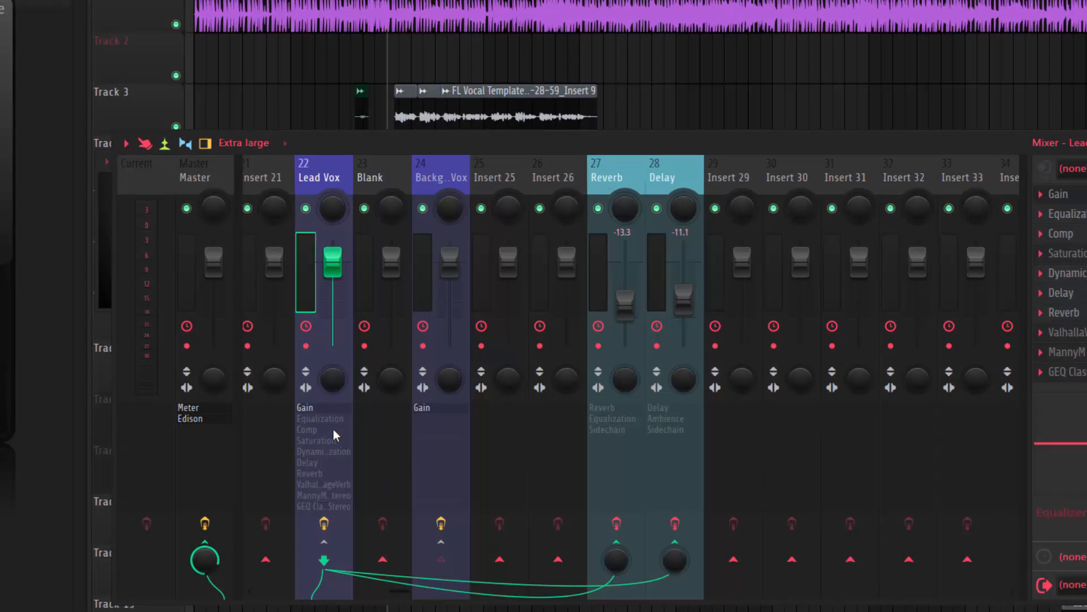
Reopen the Lead Vox Gain window, examine its volume setting, and close it.
{"action": "left_click", "coordinate": [1085, 199]}
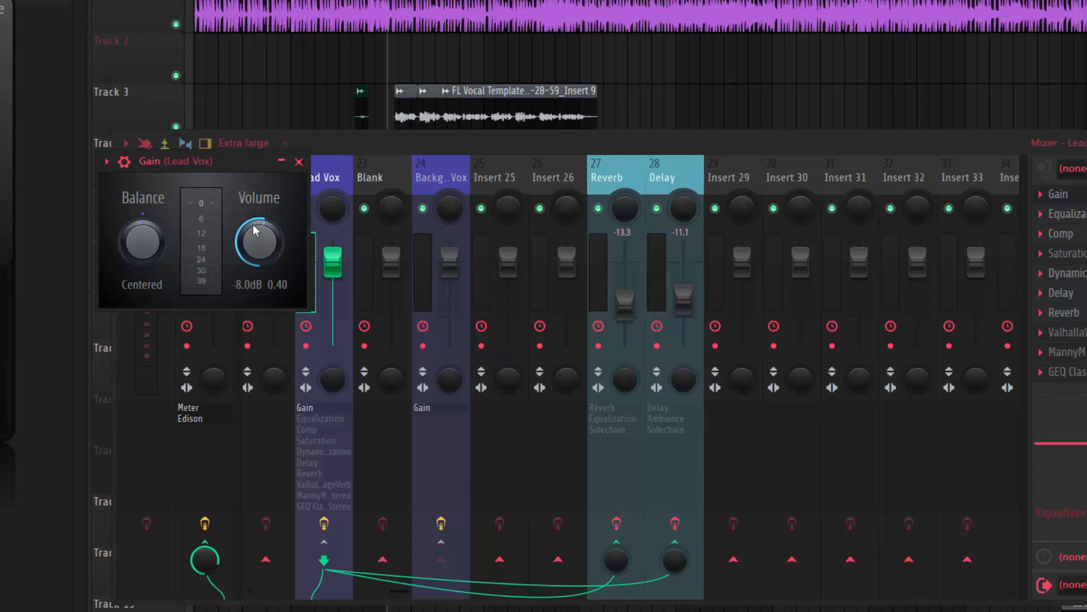
{"action": "left_click_drag", "start_coordinate": [228, 162], "coordinate": [602, 191]}
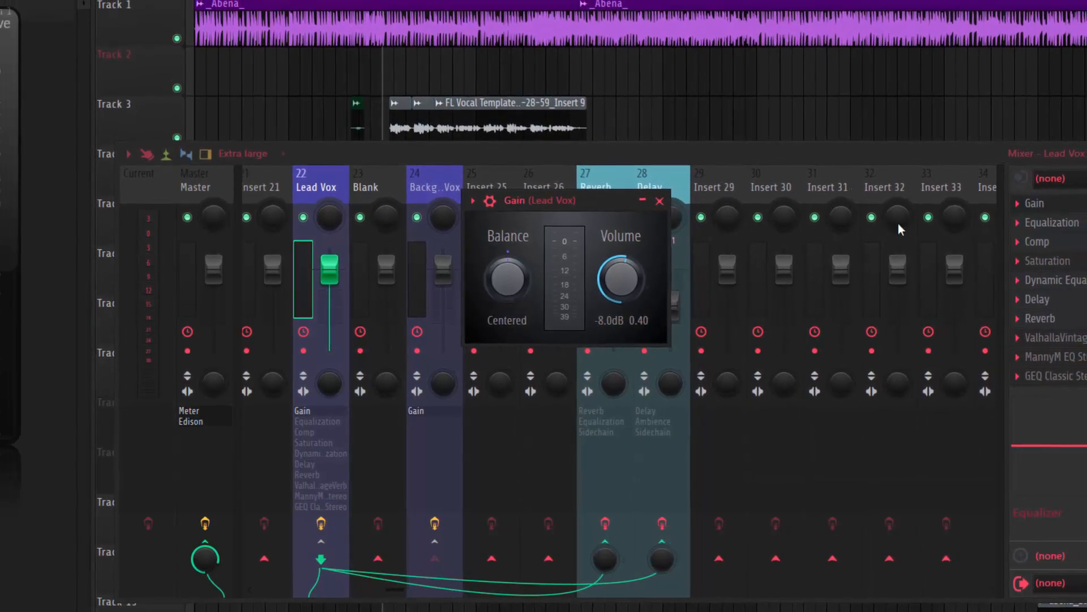
{"action": "left_click", "coordinate": [657, 203]}
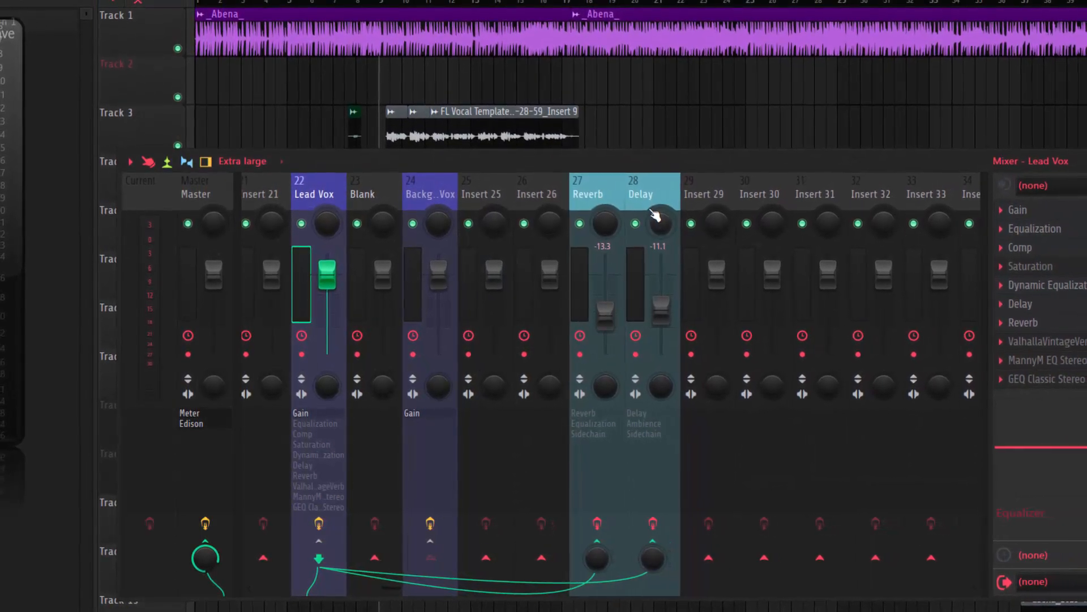
Enable Equalization on the Lead Vox track, review its EQ curve while the song plays, and close its window.
{"action": "left_click", "coordinate": [1086, 230]}
{"action": "left_click", "coordinate": [1079, 238]}
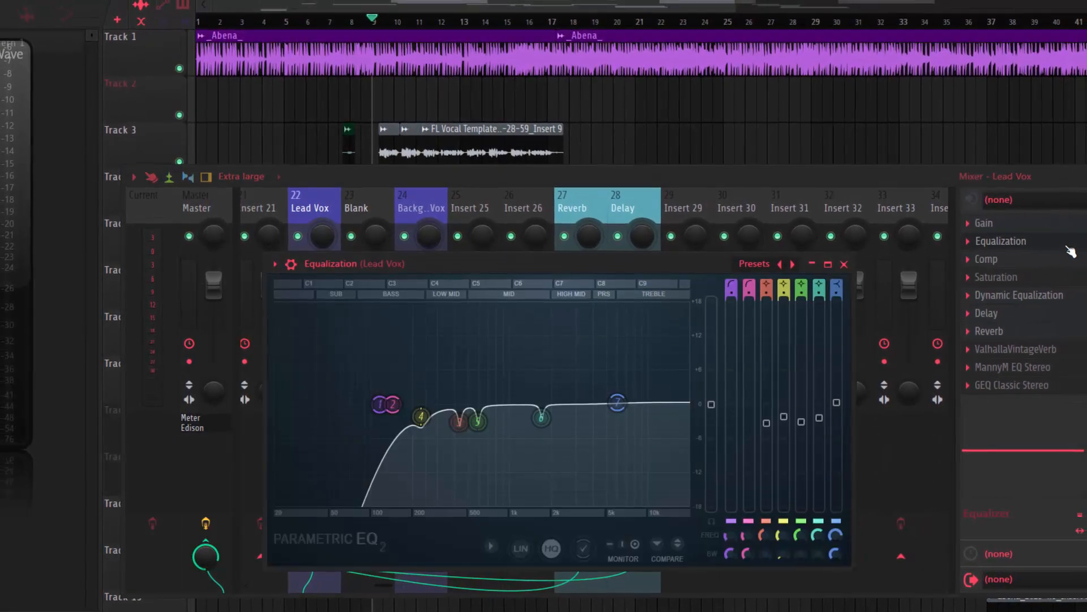
{"action": "left_click_drag", "start_coordinate": [569, 268], "coordinate": [555, 189]}
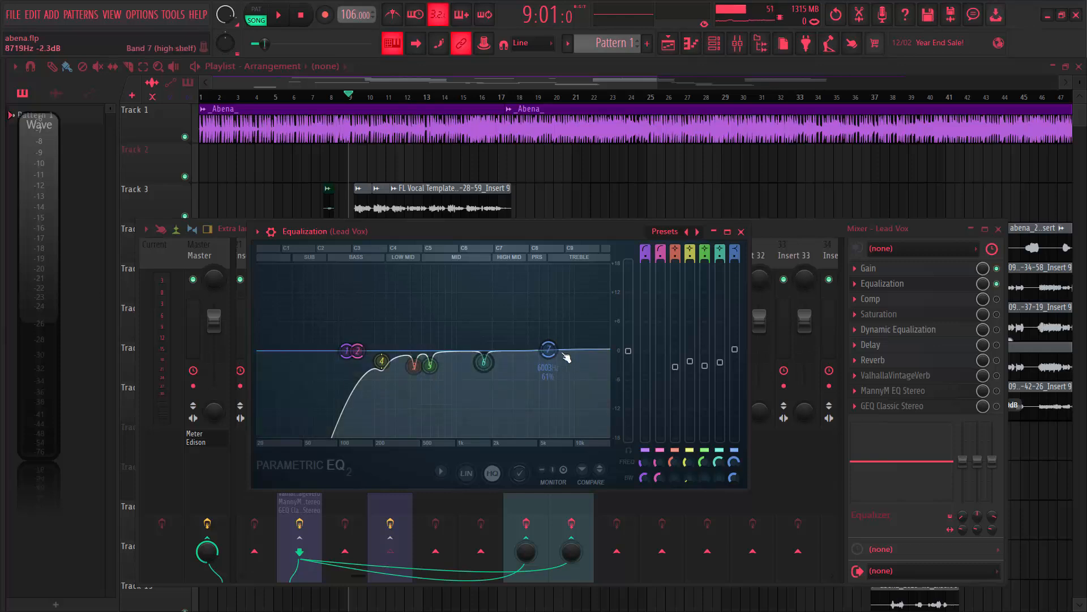
{"action": "key", "text": "space"}
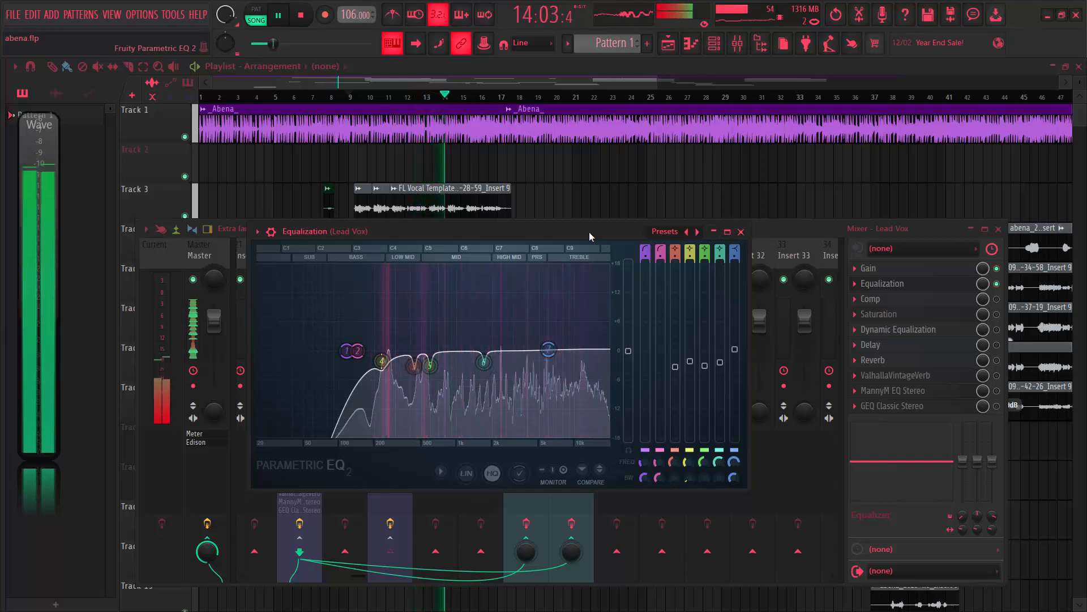
{"action": "key", "text": "space"}
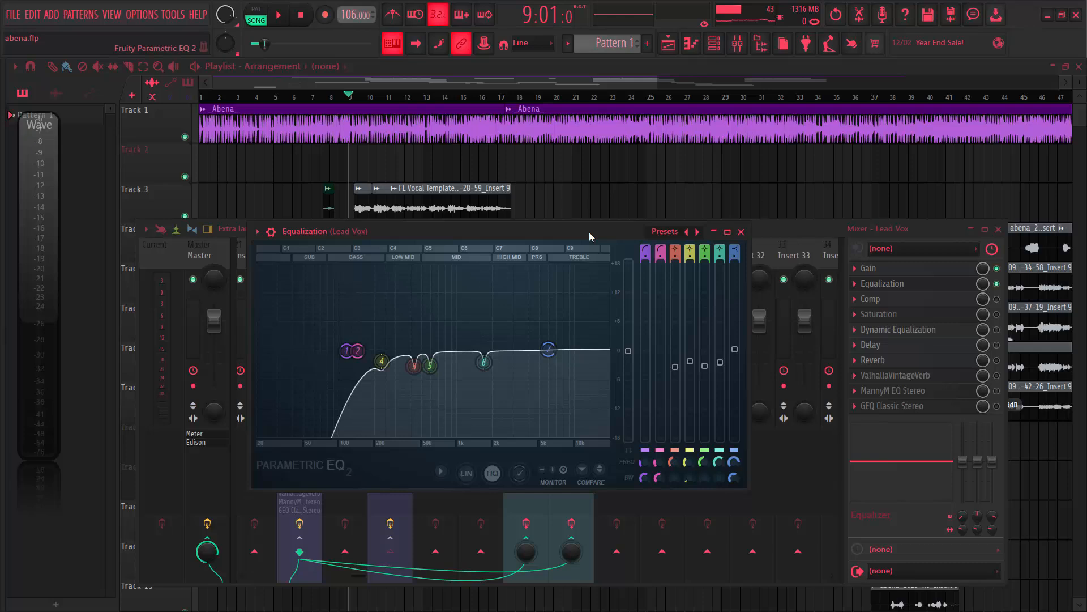
{"action": "left_click", "coordinate": [741, 232]}
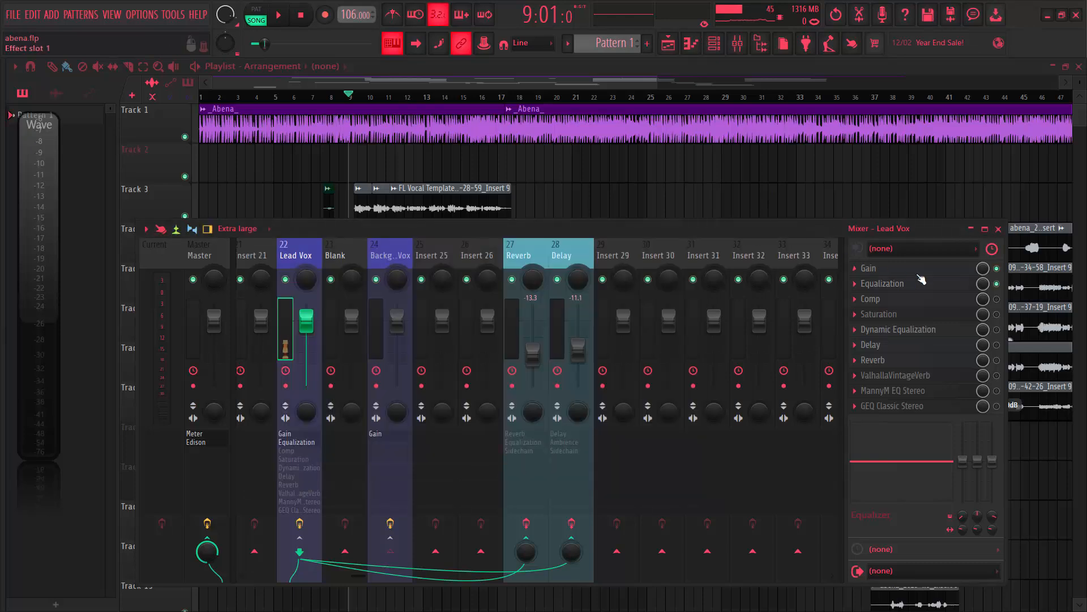
Enable Comp on the Lead Vox track, review its compression settings while the song plays, and close its window.
{"action": "left_click", "coordinate": [877, 302]}
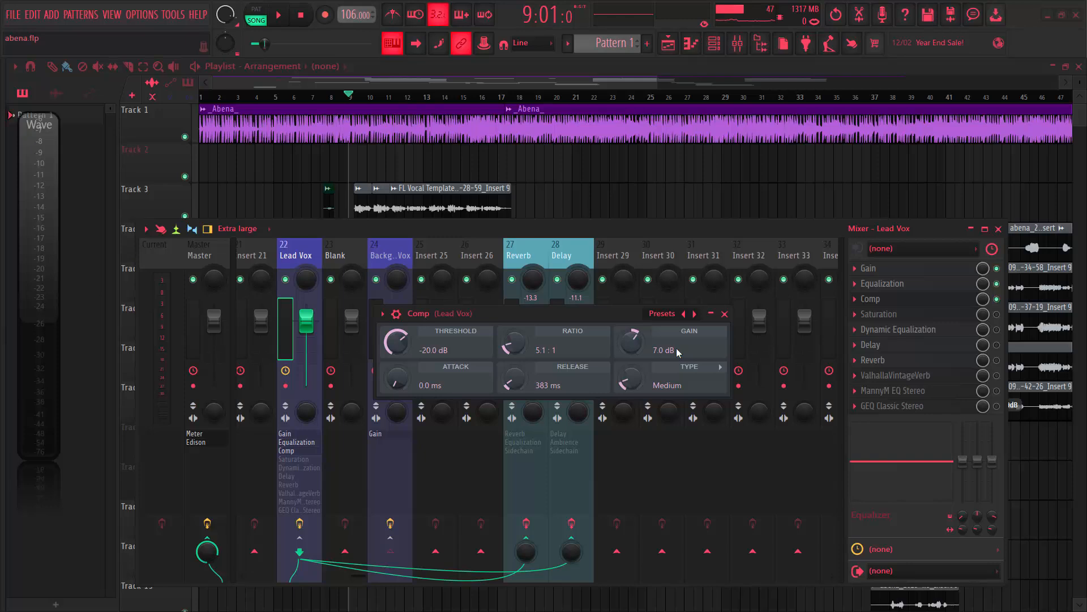
{"action": "key", "text": "space"}
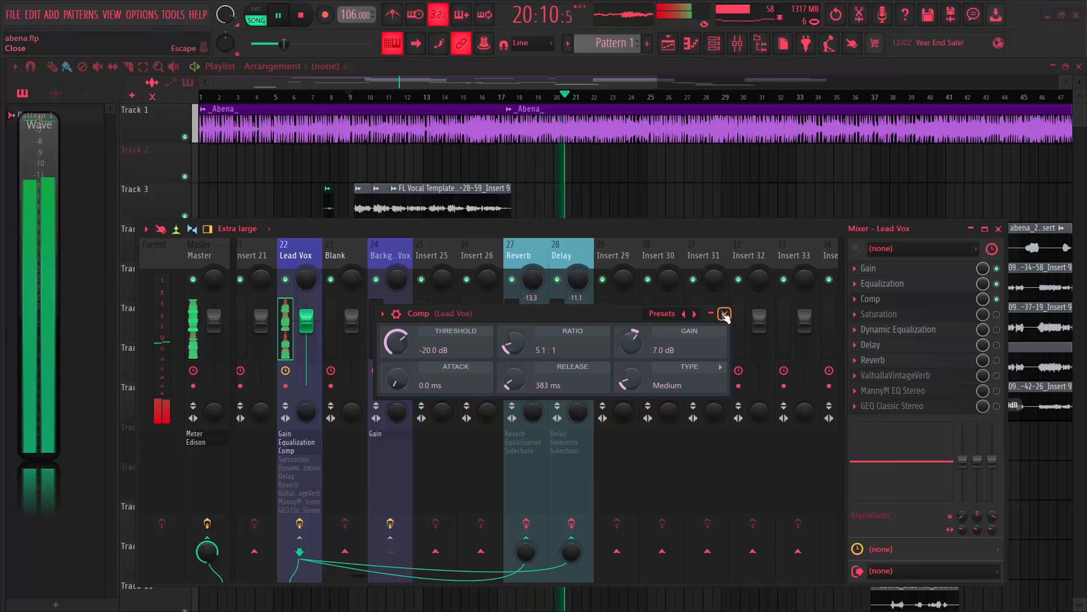
{"action": "key", "text": "space"}
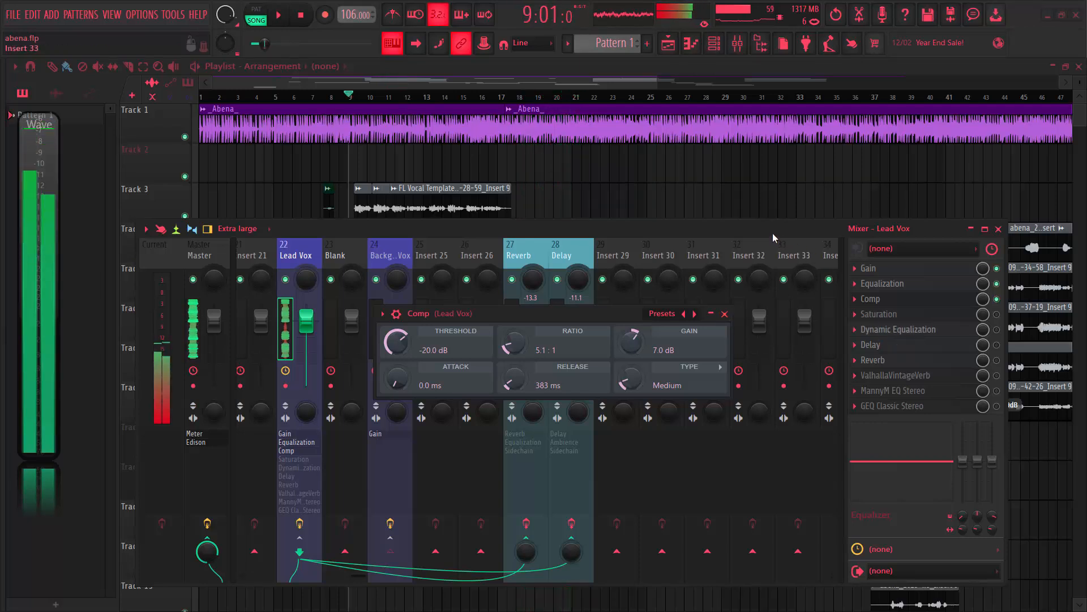
{"action": "left_click", "coordinate": [724, 314]}
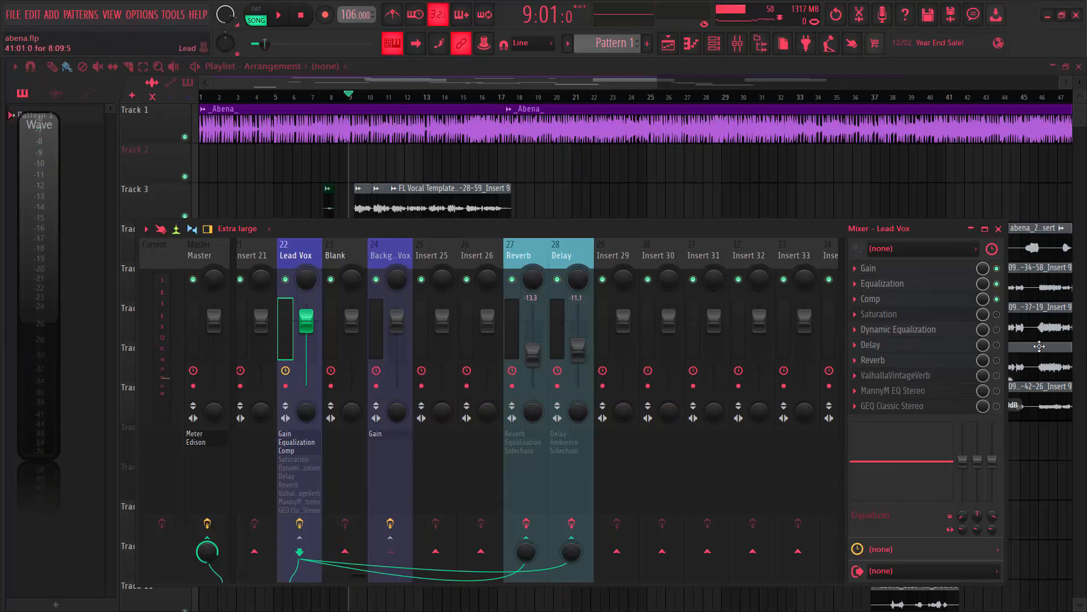
Enable Dynamic Equalization and Saturation on the Lead Vox track, review Saturation's pre amp setting, and close its window.
{"action": "left_click", "coordinate": [997, 329]}
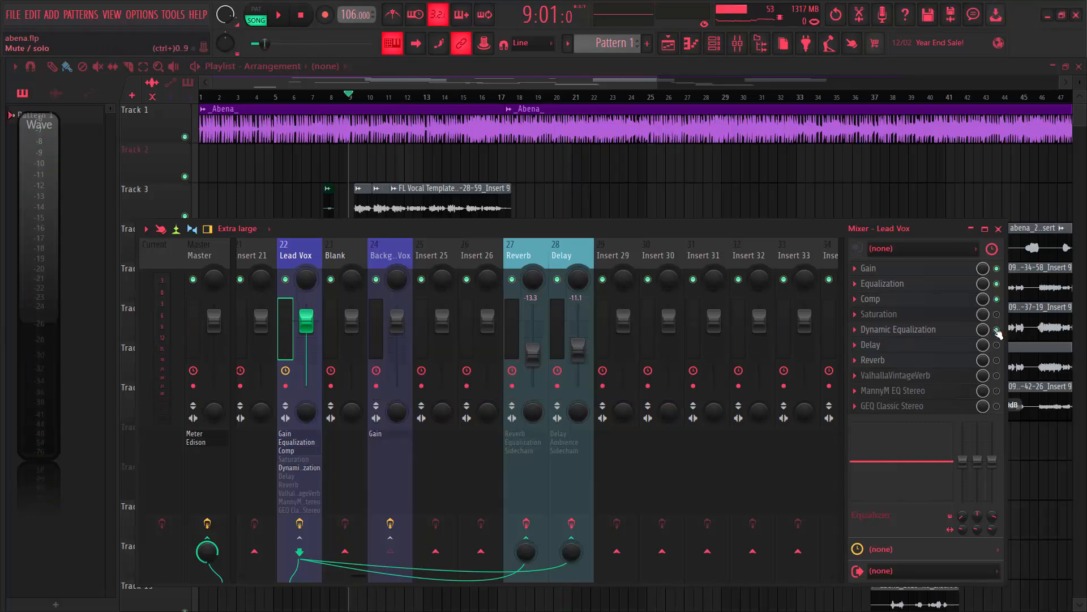
{"action": "left_click", "coordinate": [897, 331]}
{"action": "left_click", "coordinate": [997, 314]}
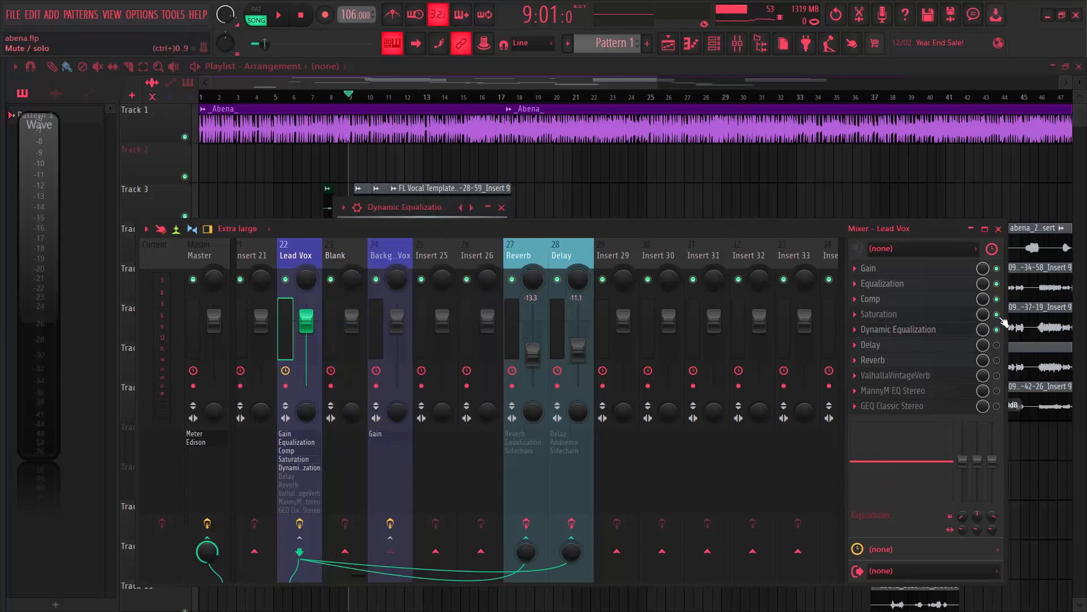
{"action": "left_click", "coordinate": [941, 318]}
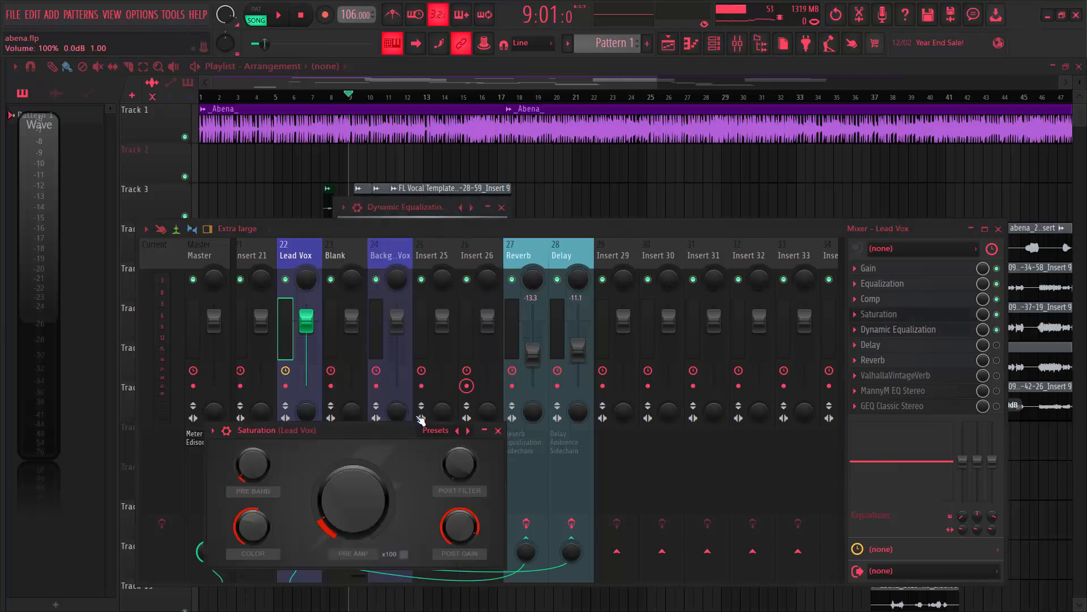
{"action": "left_click_drag", "start_coordinate": [389, 427], "coordinate": [538, 246]}
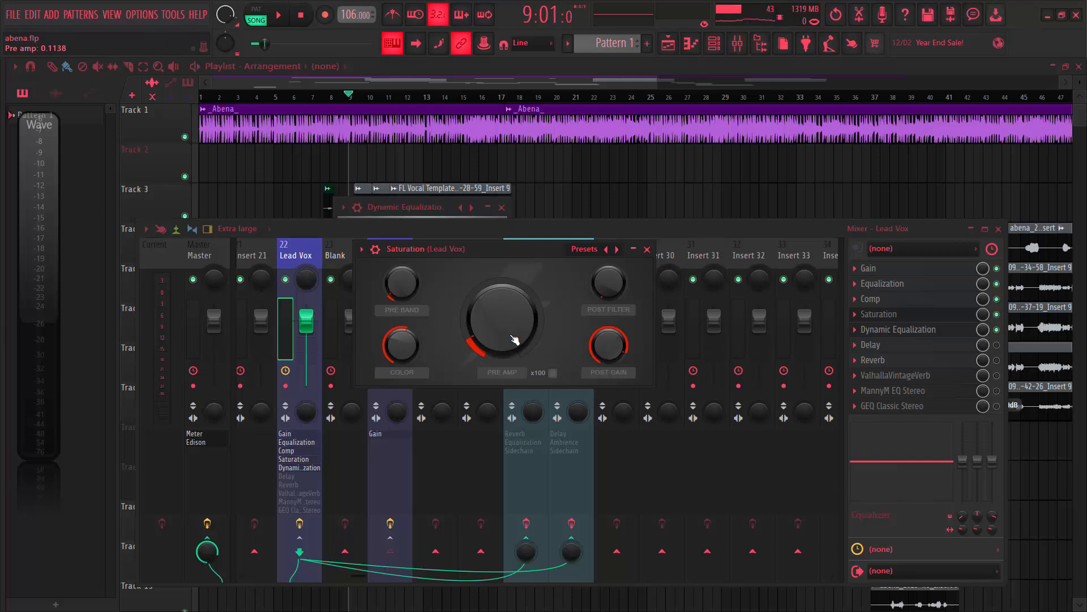
{"action": "left_click", "coordinate": [655, 251]}
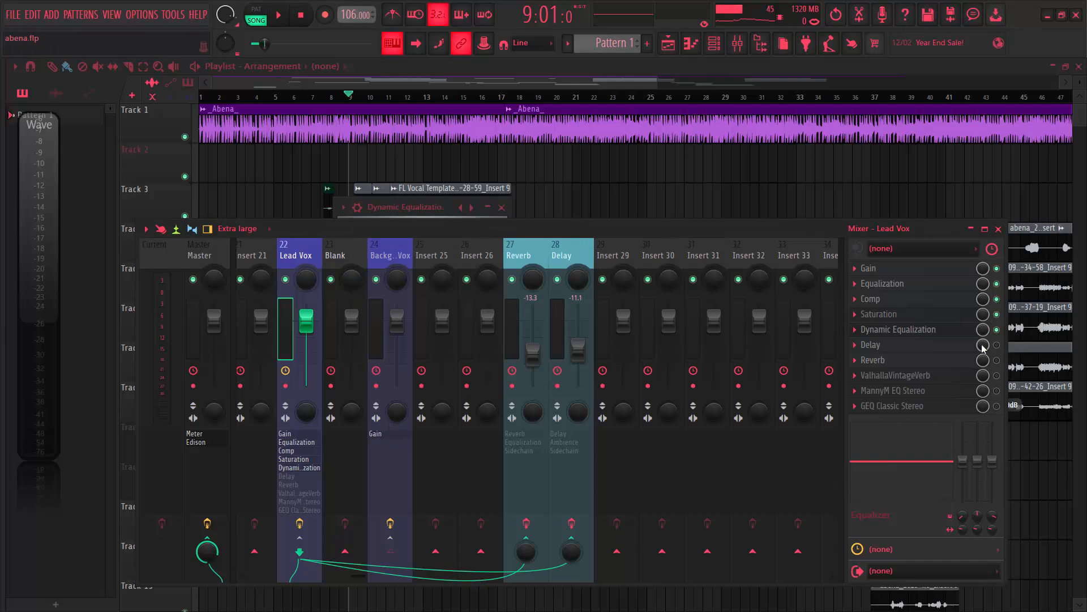
Open Dynamic Equalization on the Lead Vox track, examine its band levels, listen during playback, and close it.
{"action": "left_click", "coordinate": [915, 333]}
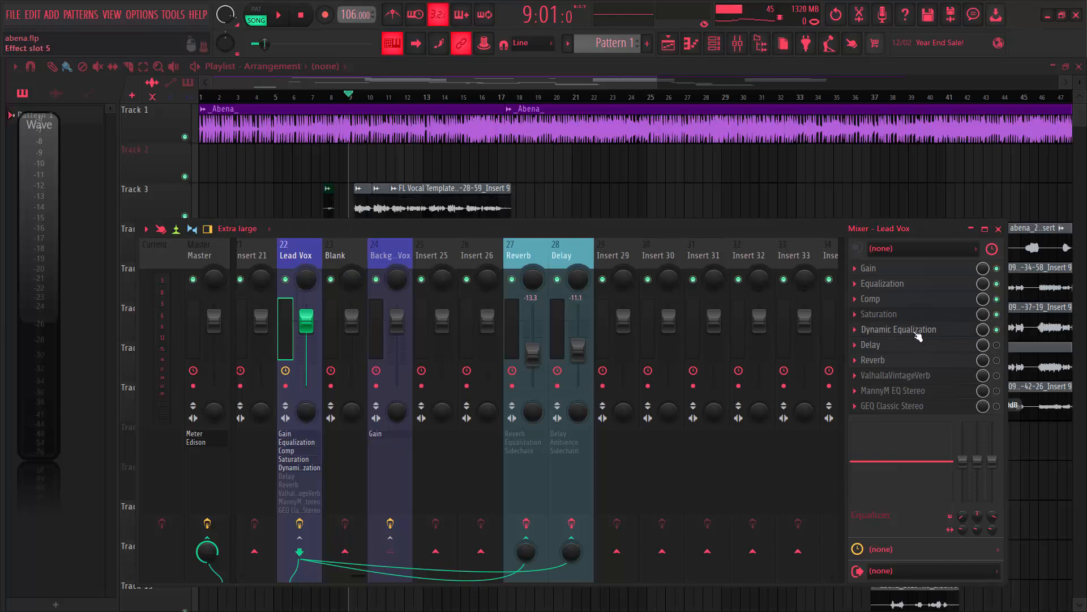
{"action": "left_click", "coordinate": [918, 336]}
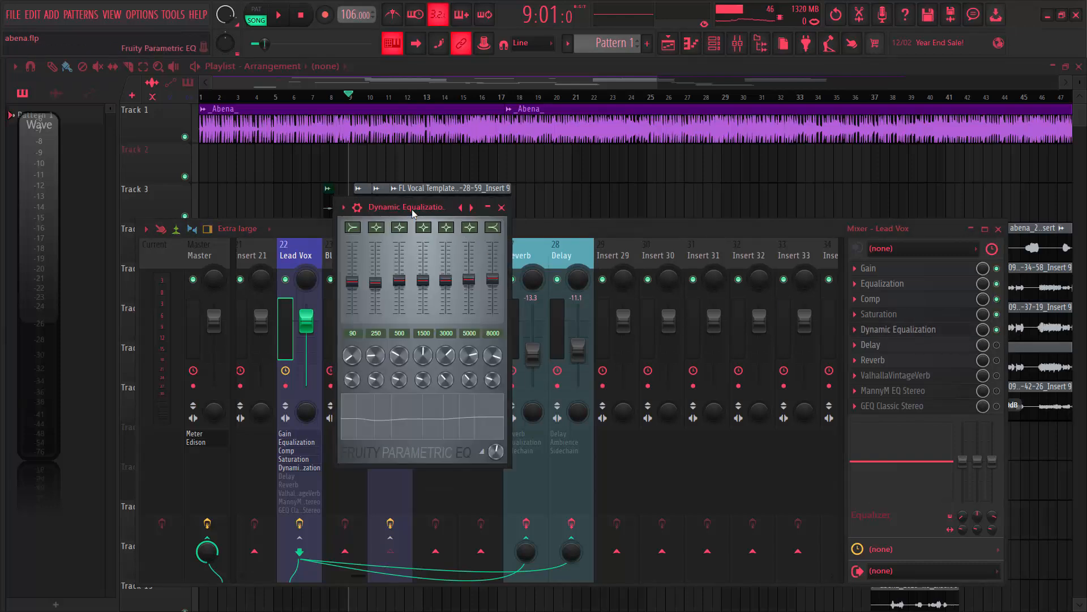
{"action": "left_click_drag", "start_coordinate": [413, 209], "coordinate": [471, 210]}
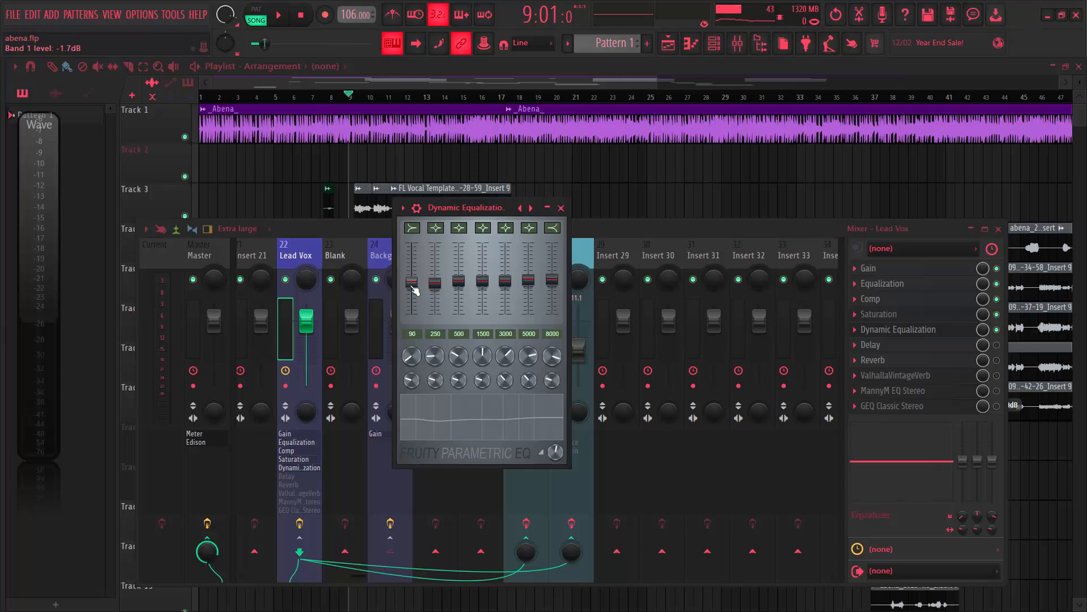
{"action": "key", "text": "space"}
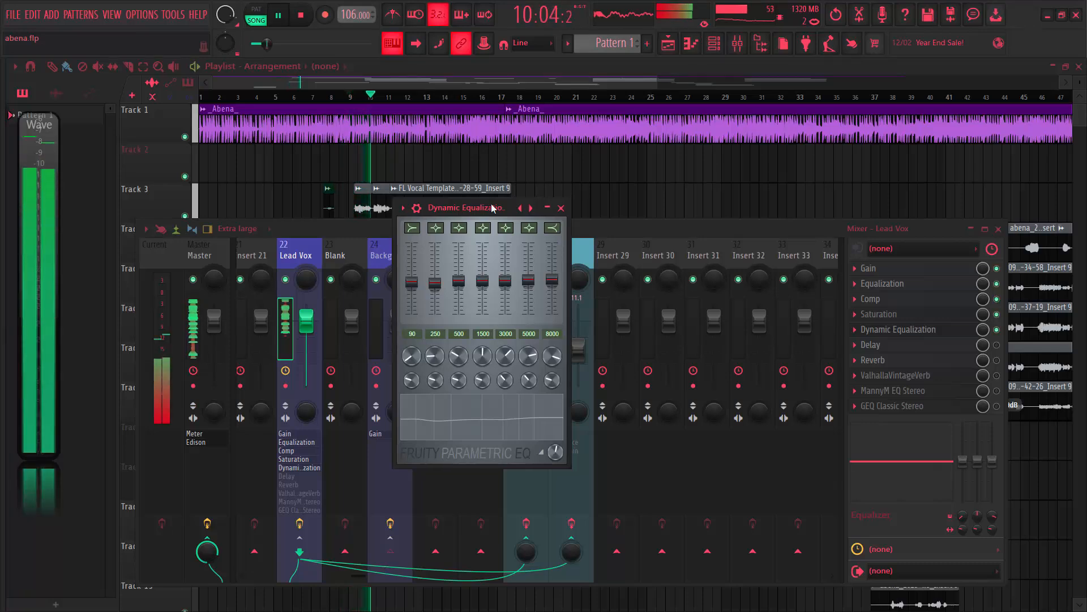
{"action": "key", "text": "space"}
{"action": "left_click", "coordinate": [561, 207]}
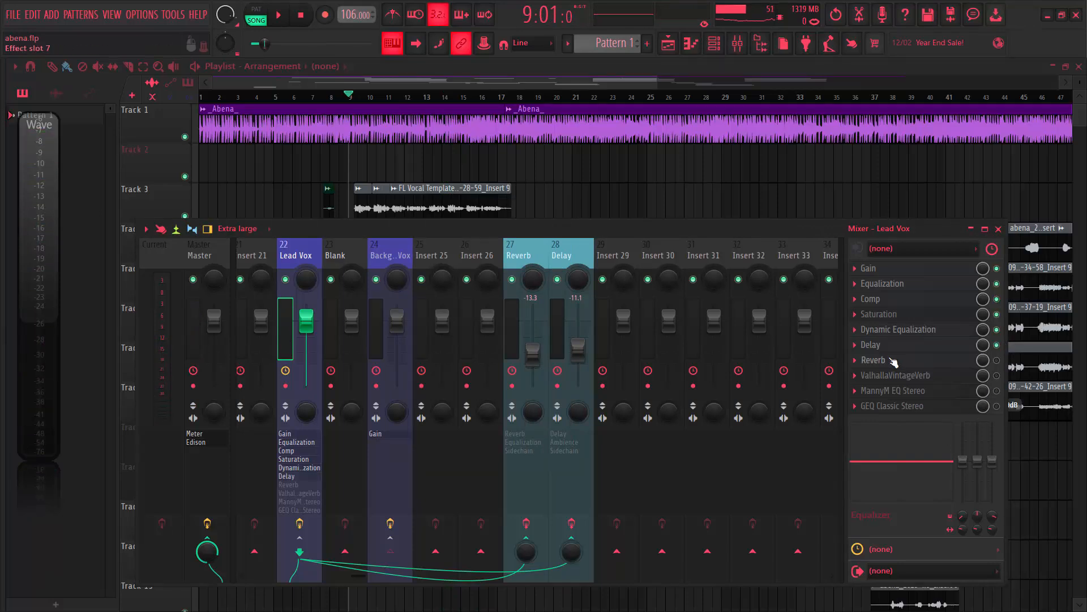
Enable Delay and Reverb on the Lead Vox track and check the target mixer tracks available to the Delay send.
{"action": "left_click", "coordinate": [996, 360]}
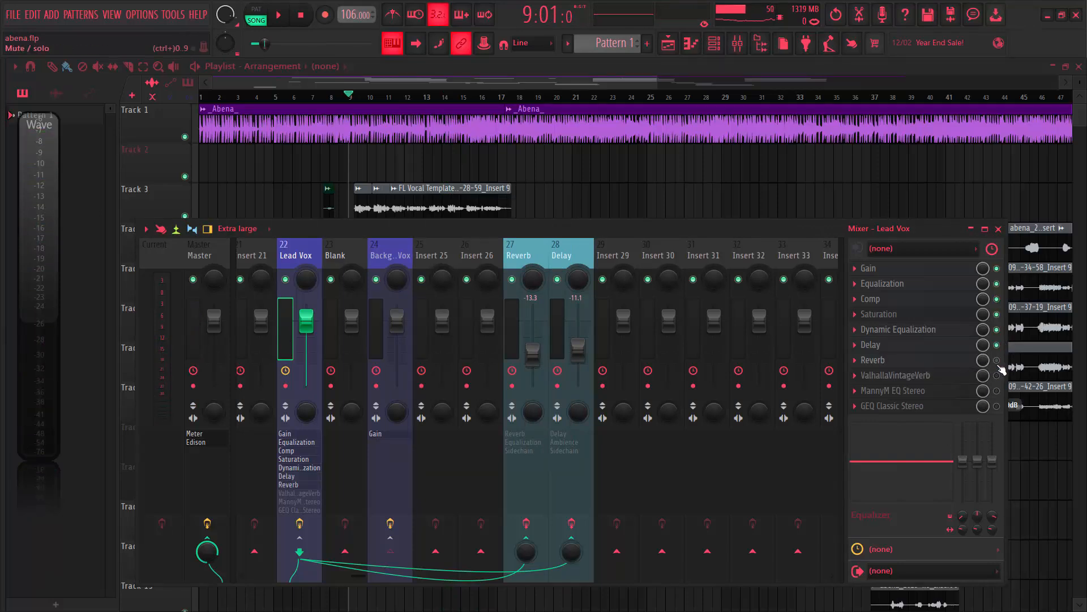
{"action": "left_click", "coordinate": [881, 349]}
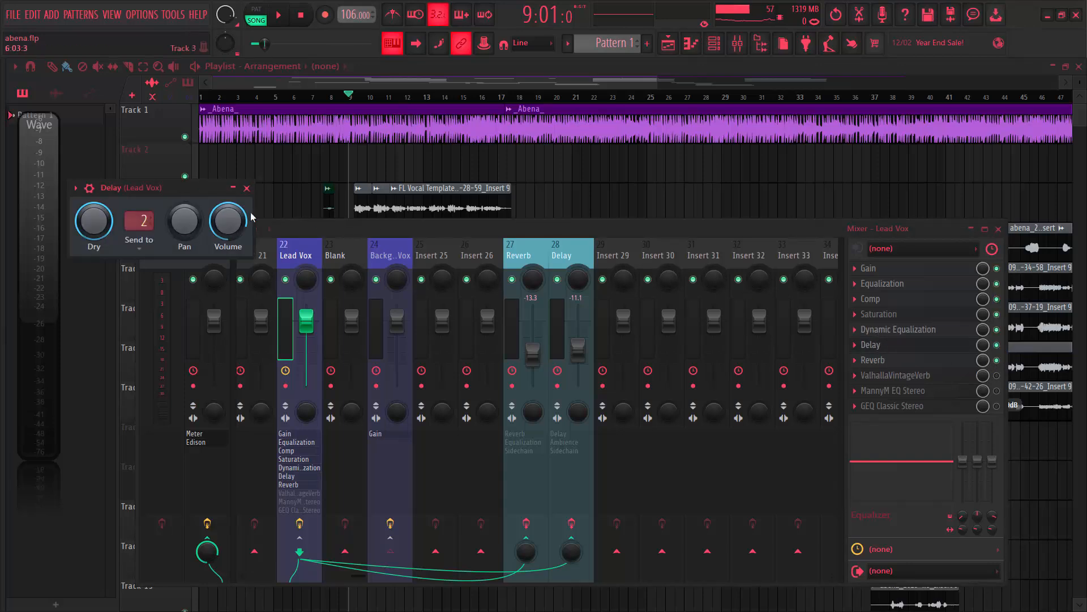
{"action": "left_click_drag", "start_coordinate": [165, 187], "coordinate": [519, 236]}
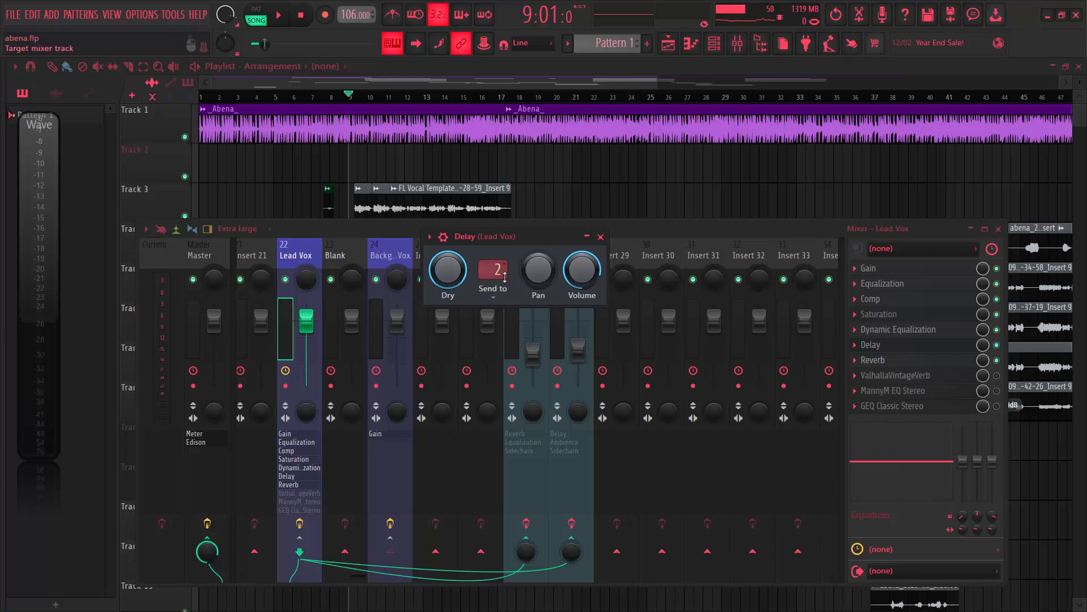
{"action": "left_click", "coordinate": [497, 293]}
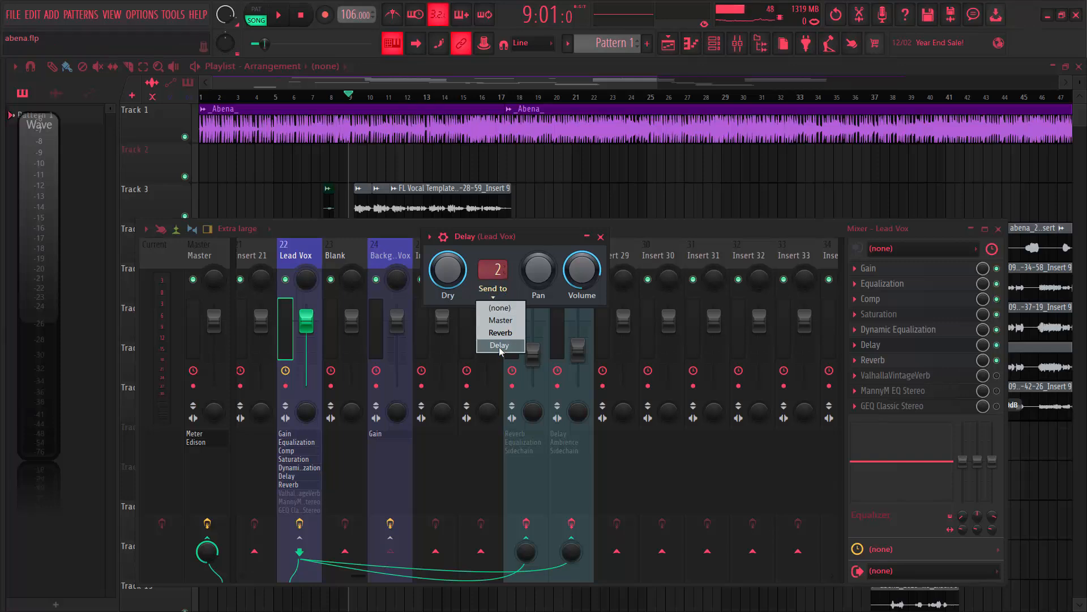
{"action": "left_click_drag", "start_coordinate": [649, 225], "coordinate": [665, 202]}
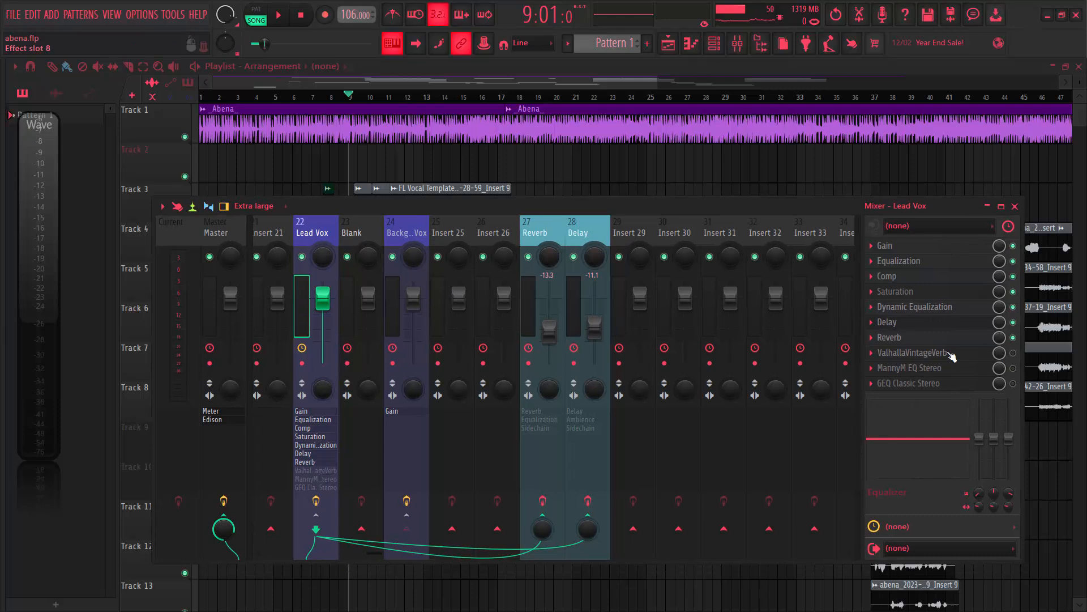
Enable ValhallaVintageVerb on the Lead Vox track, review its settings, and choose NOW as the color.
{"action": "left_click", "coordinate": [1014, 352]}
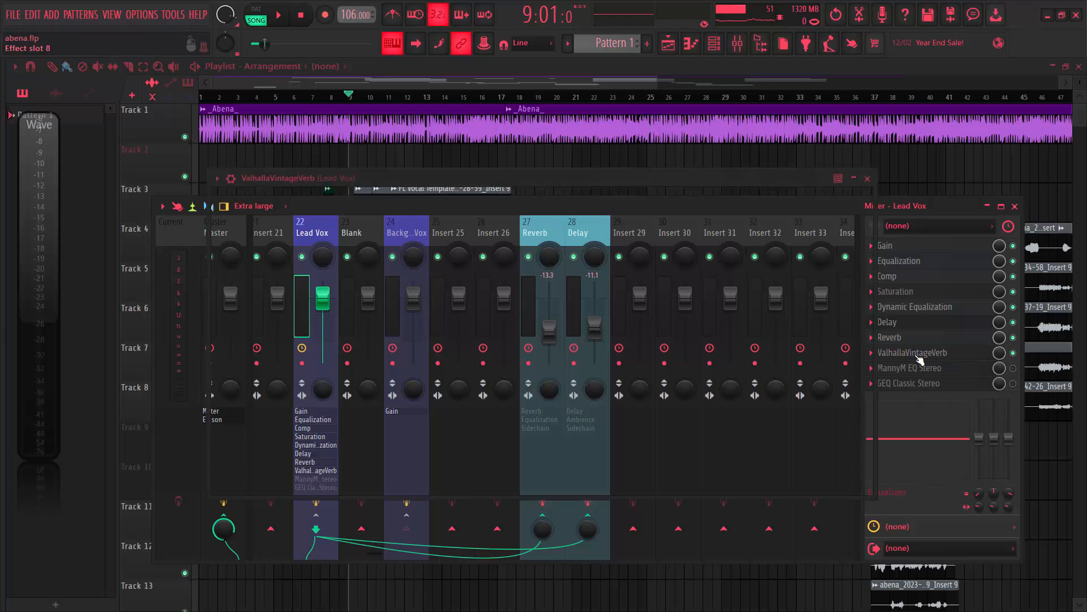
{"action": "left_click", "coordinate": [918, 356]}
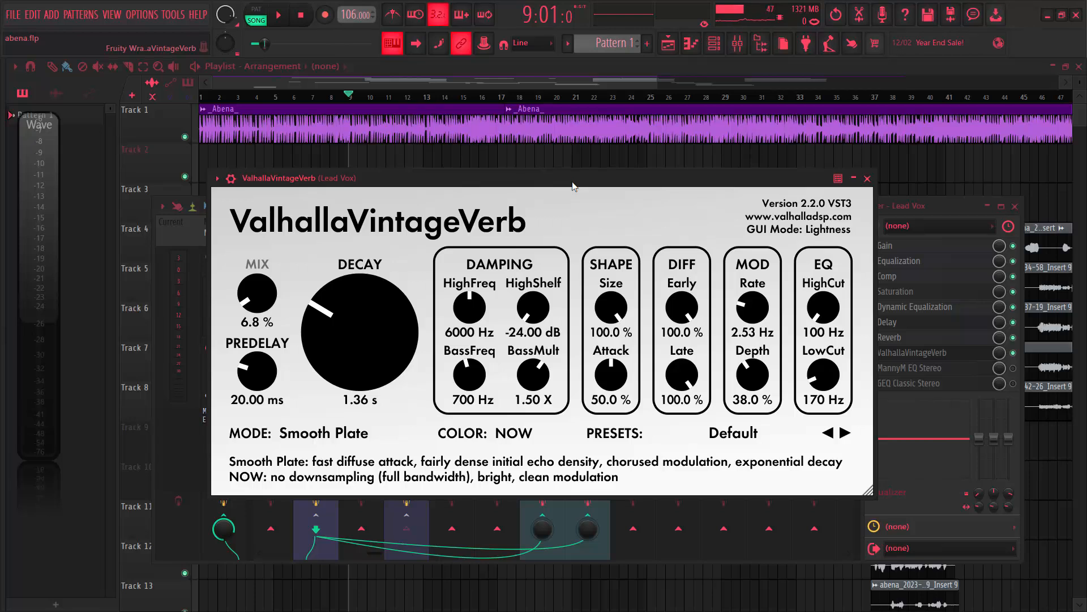
{"action": "left_click", "coordinate": [508, 444]}
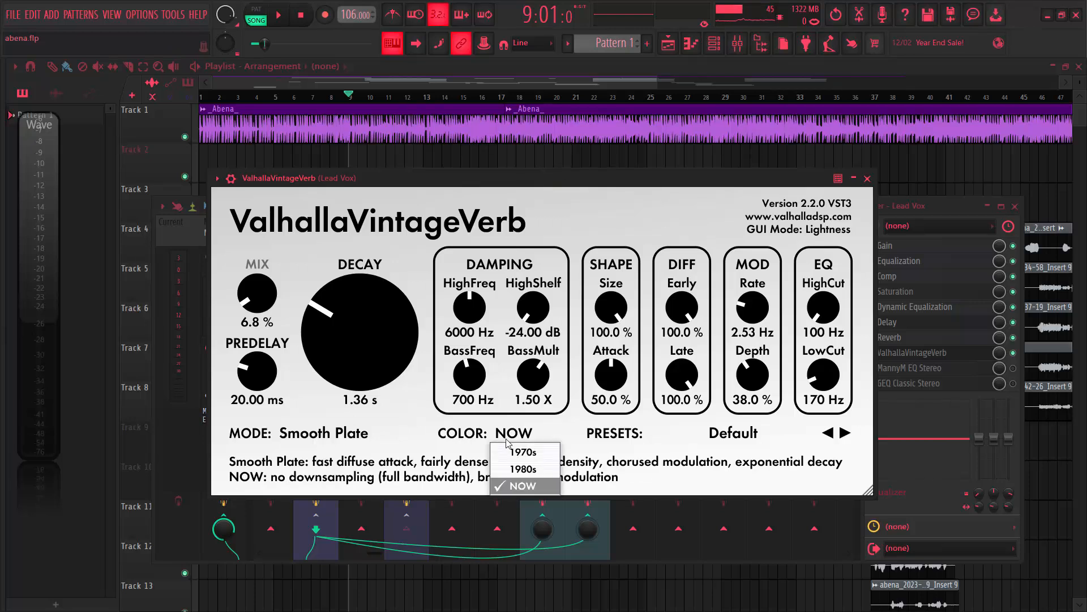
{"action": "left_click", "coordinate": [513, 488]}
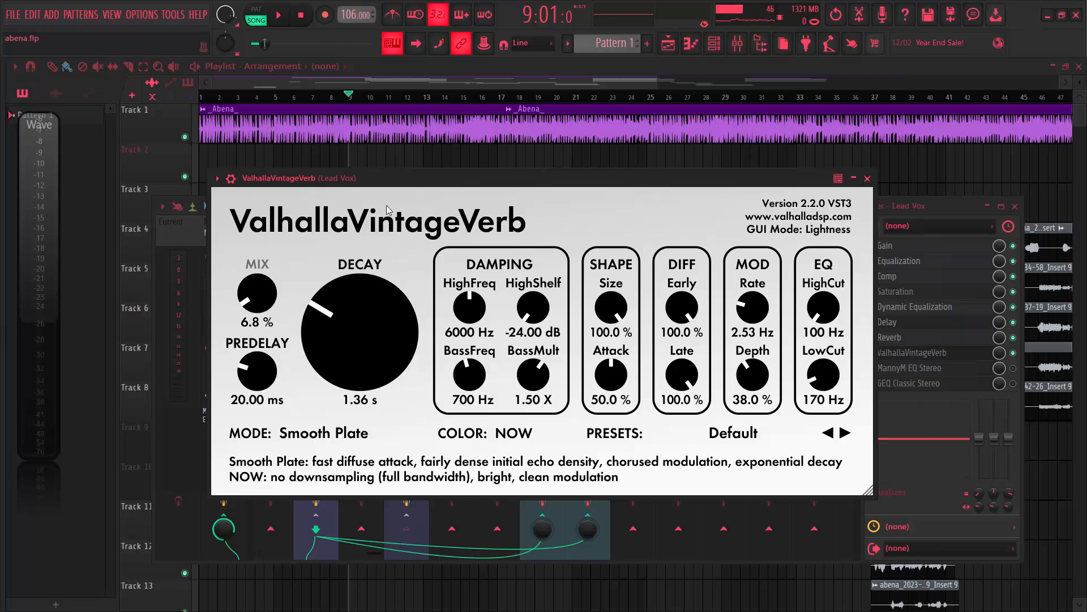
Play the song and compare the Lead Vox with ValhallaVintageVerb switched off and on, and close the plugin.
{"action": "key", "text": "space"}
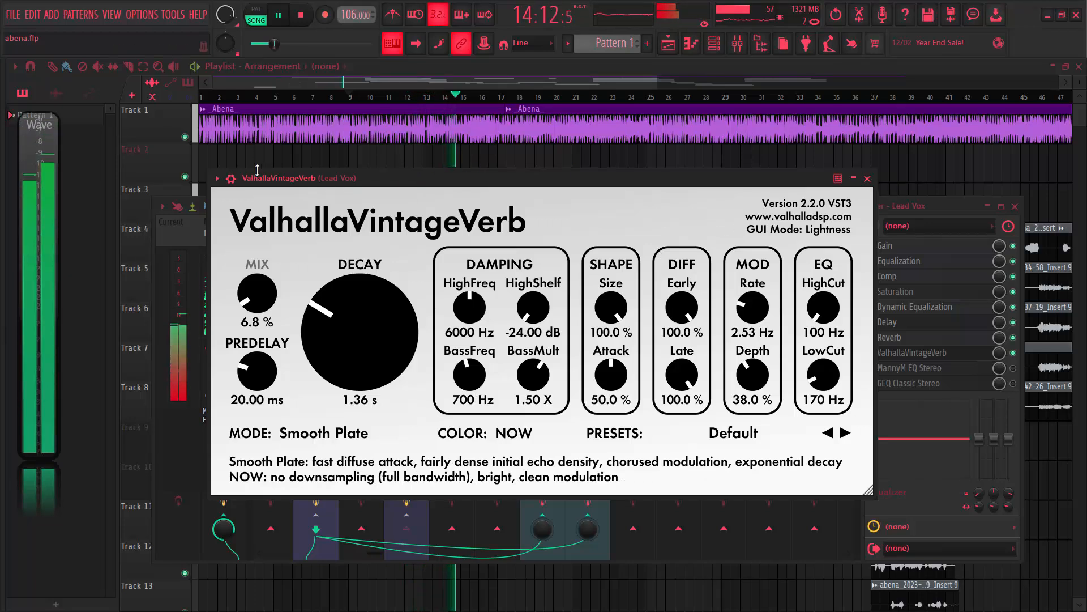
{"action": "left_click", "coordinate": [231, 178]}
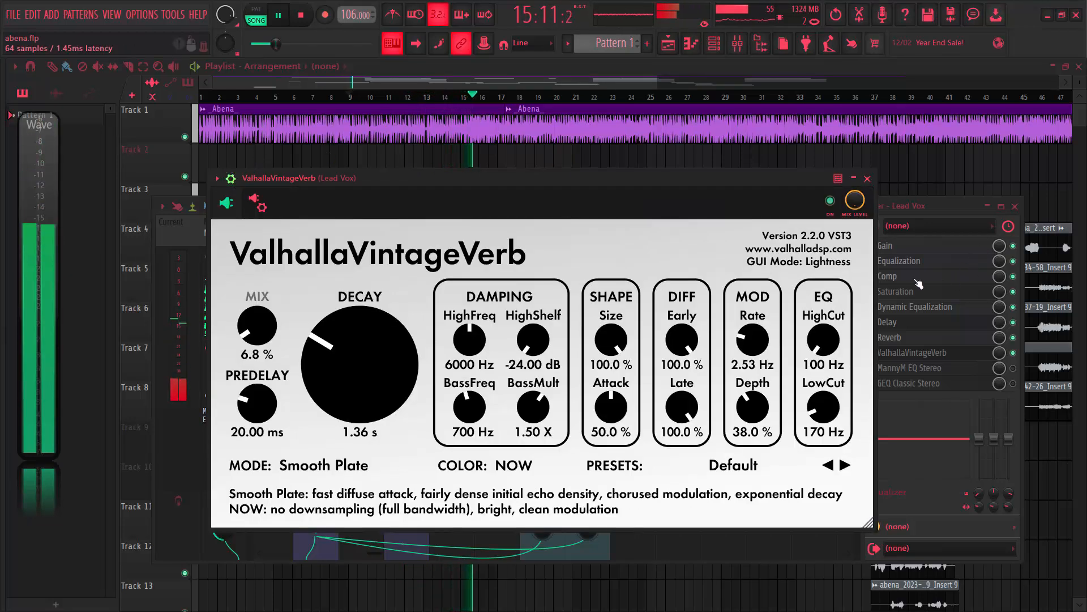
{"action": "left_click", "coordinate": [831, 203]}
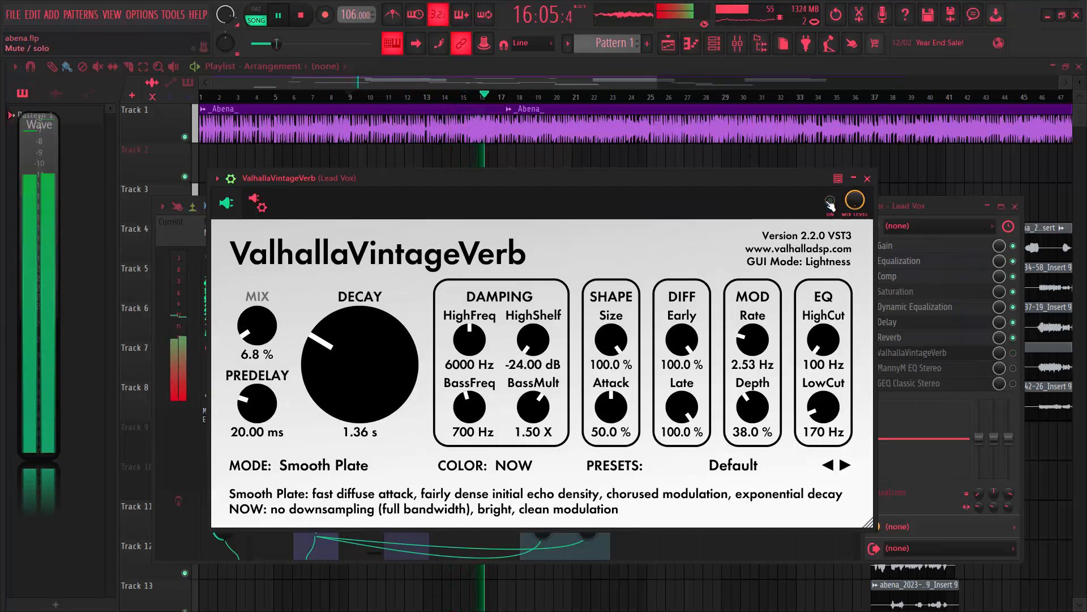
{"action": "left_click", "coordinate": [831, 202]}
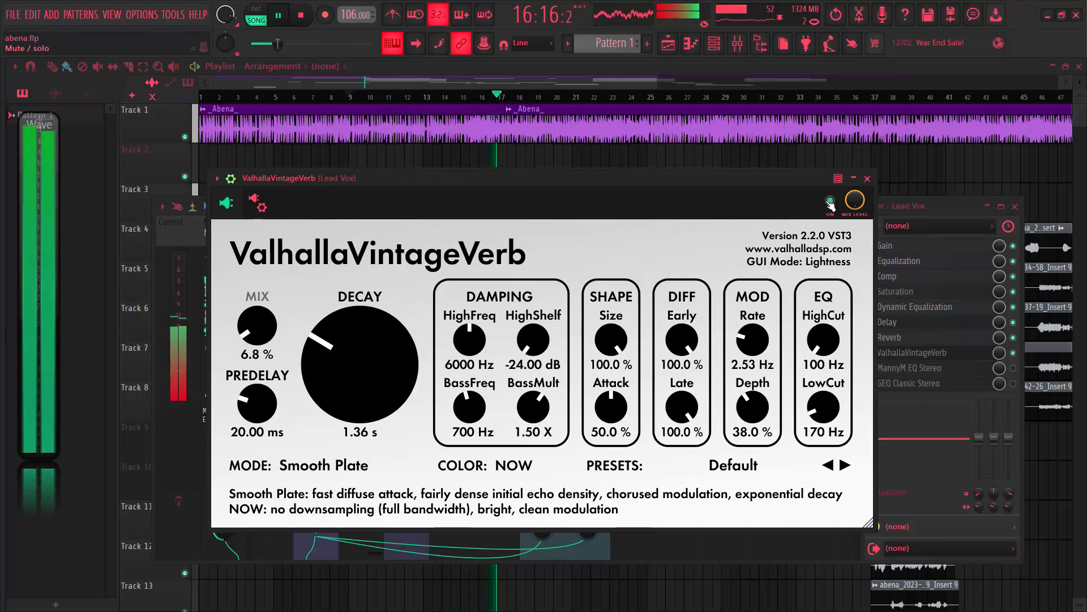
{"action": "left_click", "coordinate": [867, 178]}
{"action": "key", "text": "space"}
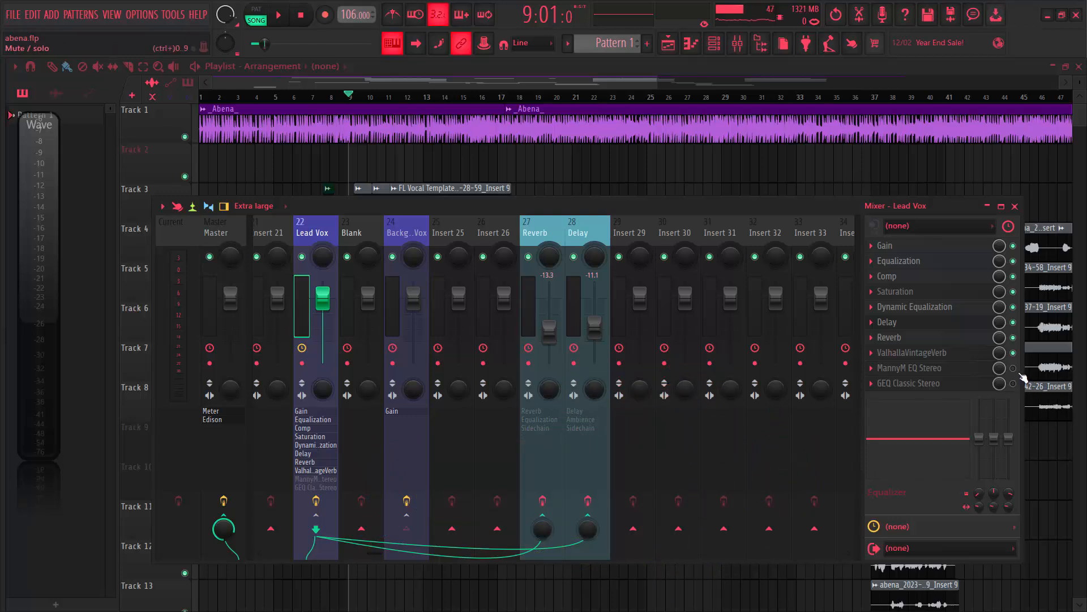
Enable MannyM EQ Stereo on the Lead Vox track, review its gain and frequency settings during playback, and close it.
{"action": "left_click", "coordinate": [927, 371]}
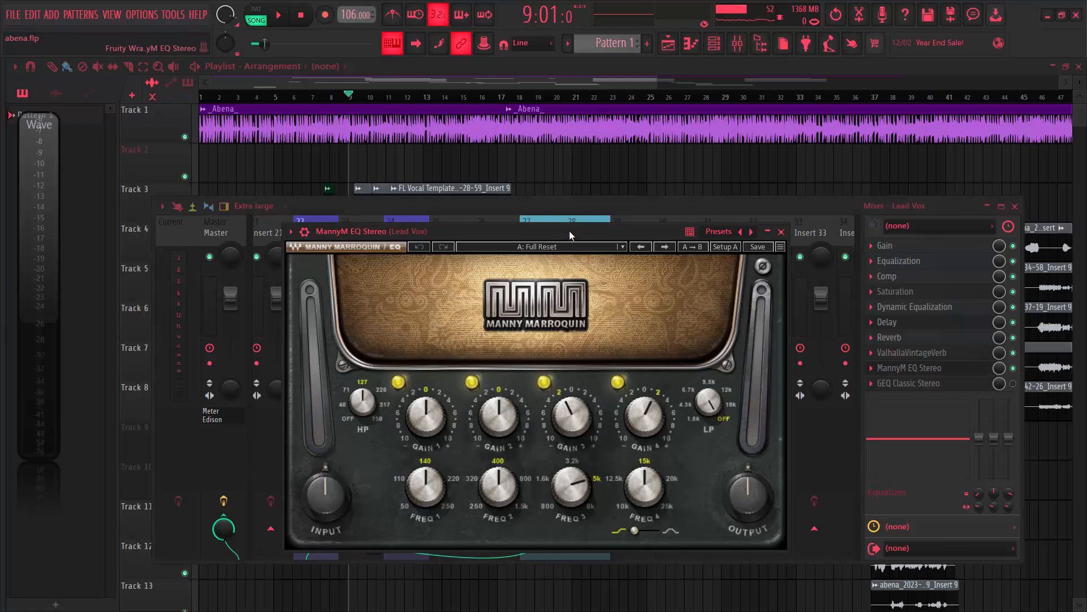
{"action": "left_click_drag", "start_coordinate": [569, 229], "coordinate": [484, 183]}
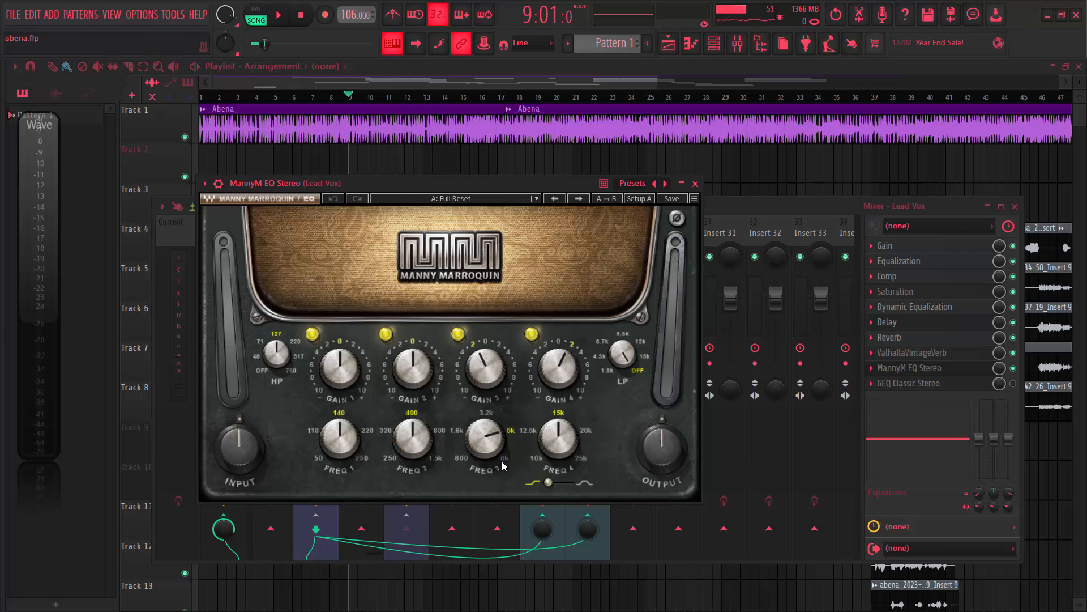
{"action": "key", "text": "space"}
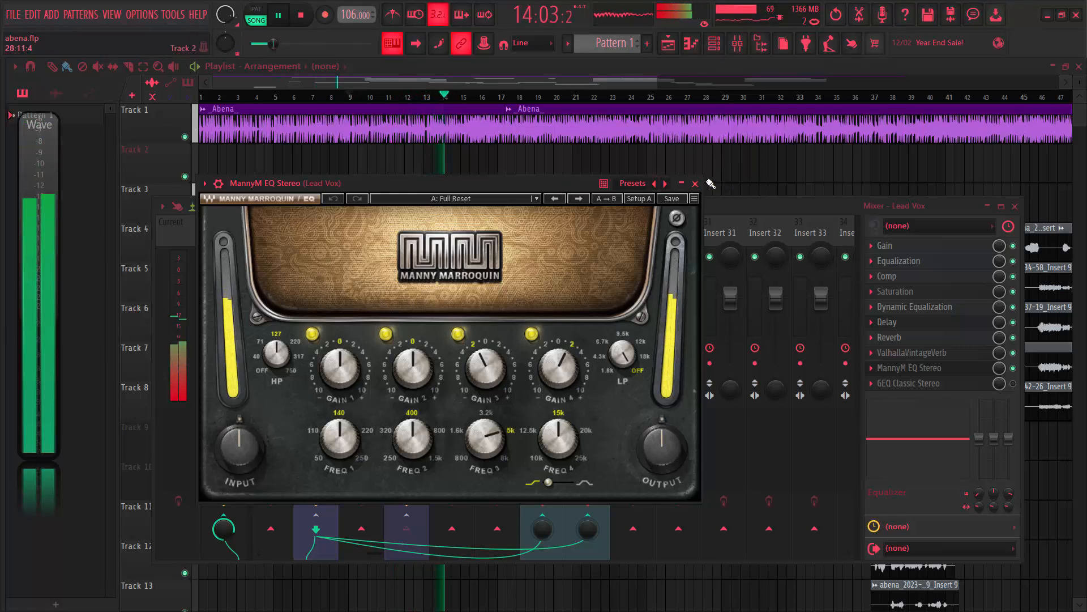
{"action": "left_click_drag", "start_coordinate": [568, 181], "coordinate": [645, 184]}
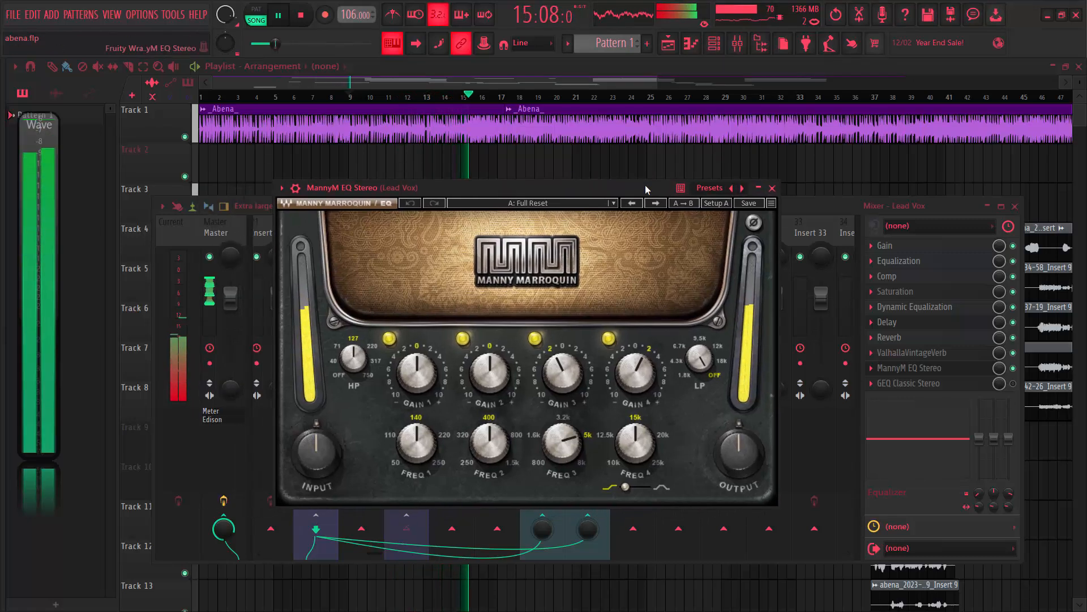
{"action": "key", "text": "space"}
{"action": "left_click", "coordinate": [772, 188]}
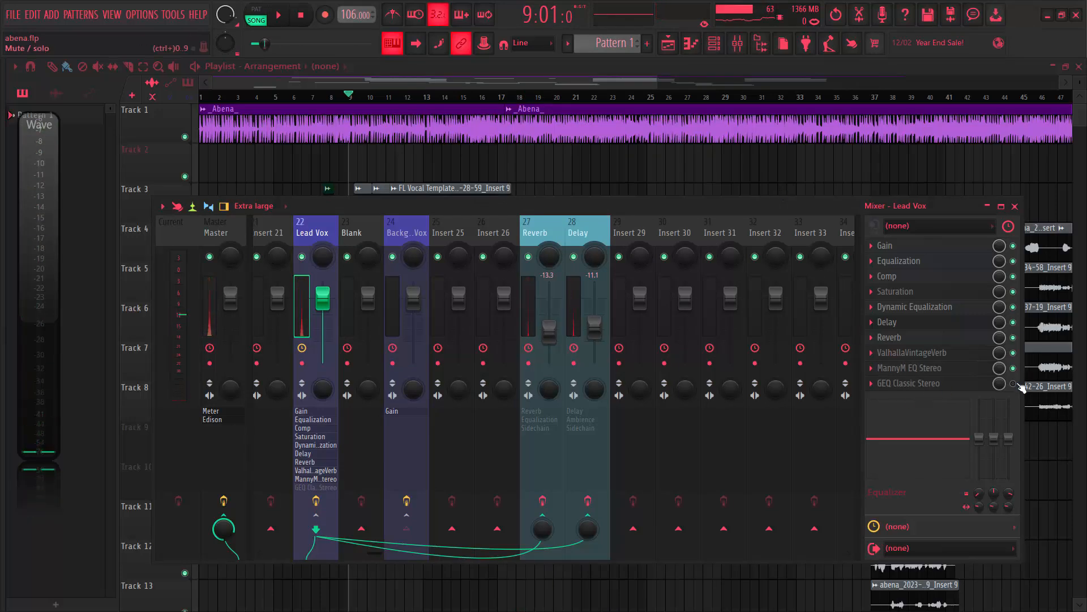
Enable GEQ Classic Stereo on the Lead Vox track, review its 1k band boost, and close its window.
{"action": "left_click", "coordinate": [919, 389]}
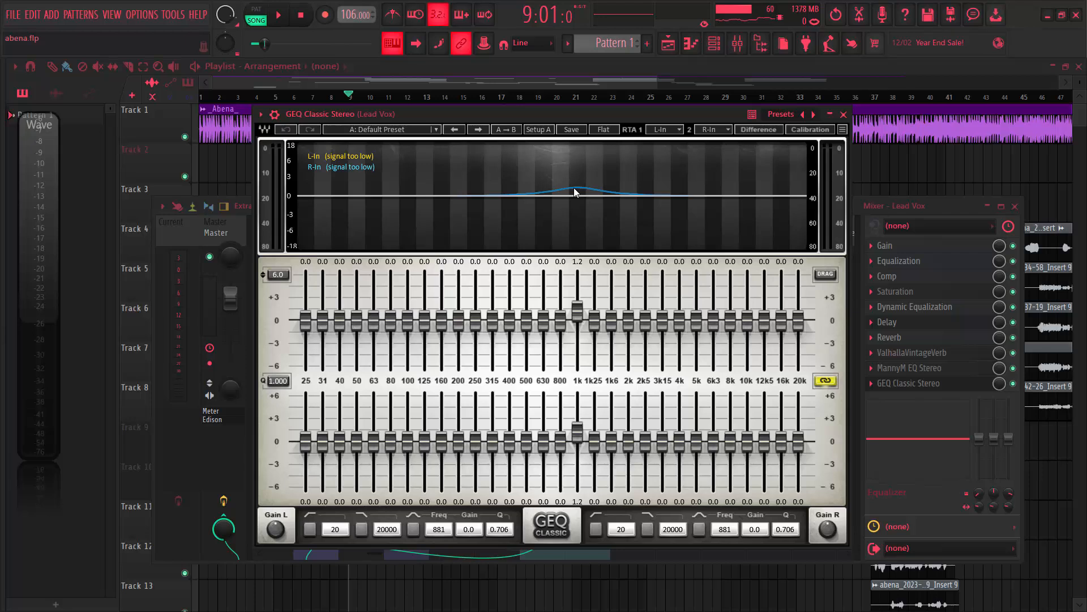
{"action": "left_click", "coordinate": [844, 115]}
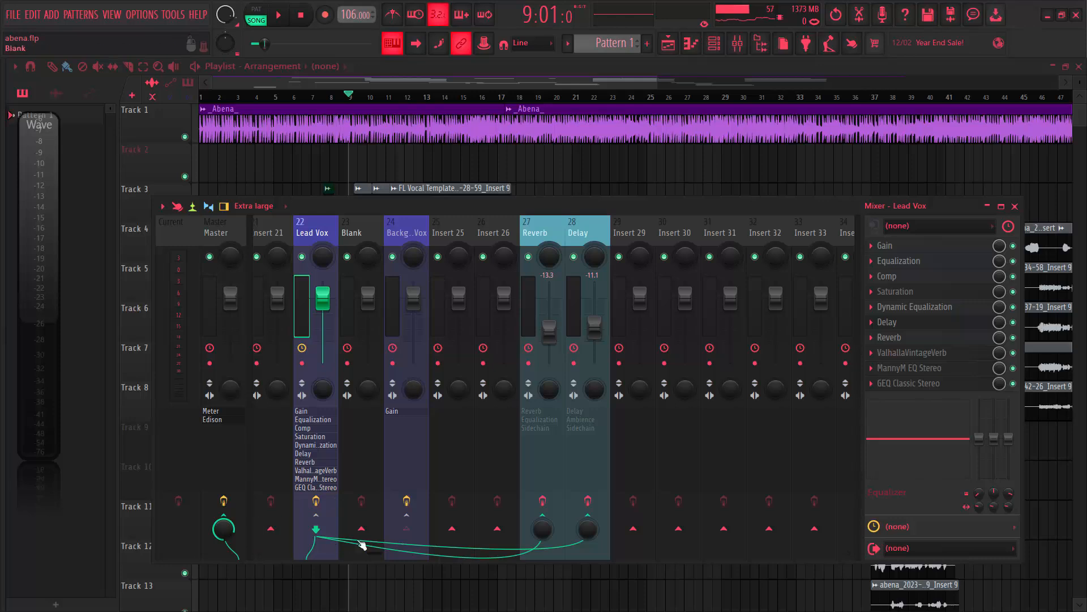
Enable the effects on the Reverb send track in the mixer and select that track.
{"action": "scroll", "coordinate": [382, 551], "scroll_direction": "down", "scroll_amount": 2}
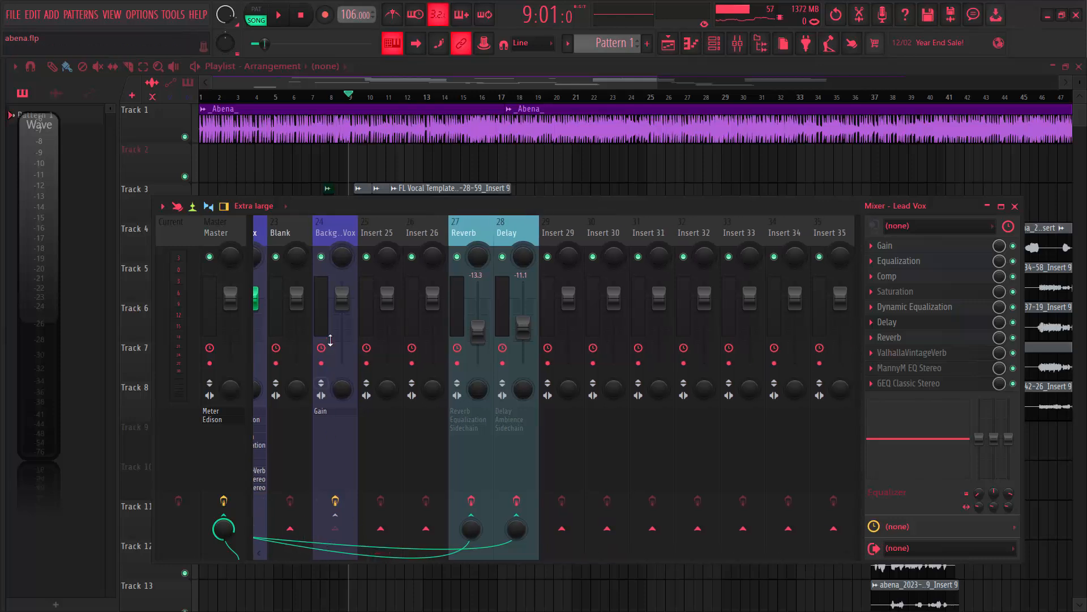
{"action": "left_click", "coordinate": [469, 234]}
{"action": "left_click", "coordinate": [472, 501]}
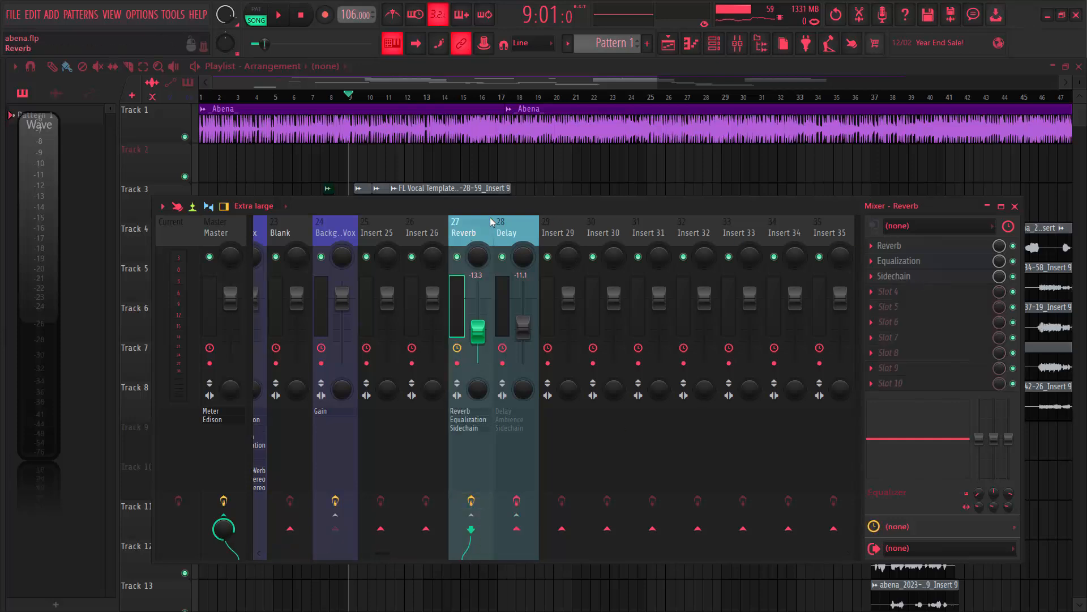
{"action": "left_click", "coordinate": [501, 238]}
{"action": "left_click", "coordinate": [455, 234]}
Open the Reverb plugin on the Reverb send track, review its settings, start song playback, and close the plugin.
{"action": "left_click", "coordinate": [901, 249]}
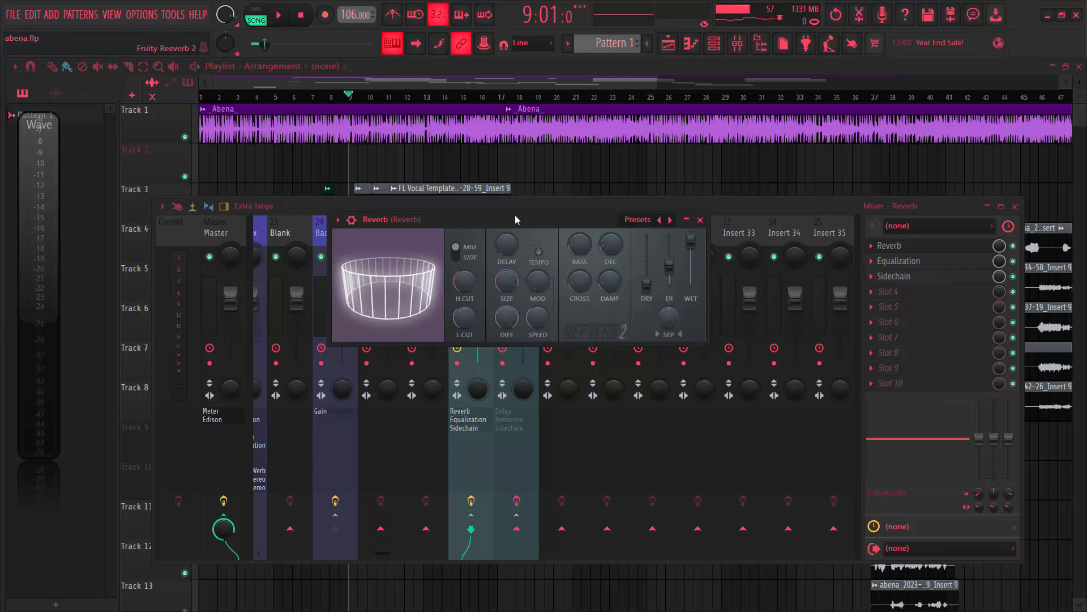
{"action": "left_click_drag", "start_coordinate": [516, 219], "coordinate": [528, 219]}
{"action": "key", "text": "space"}
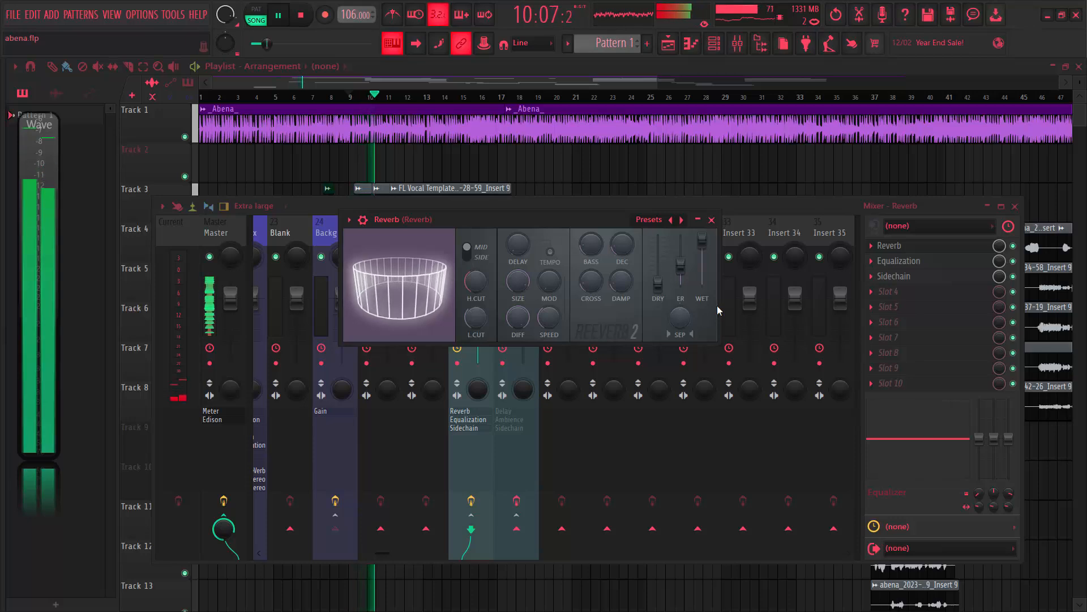
{"action": "left_click", "coordinate": [711, 219]}
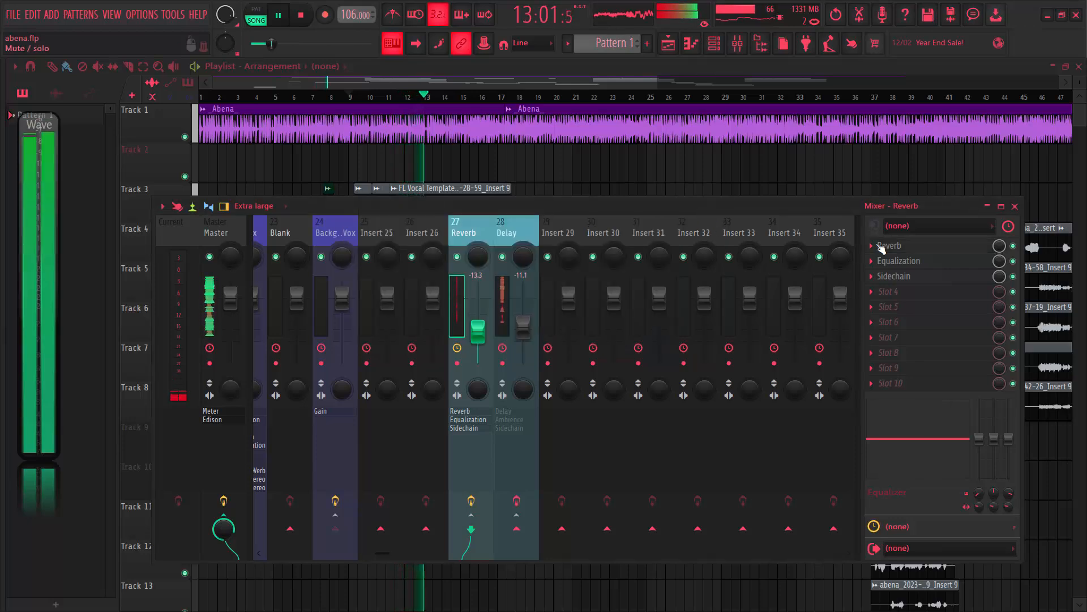
Open the Equalization plugin on the Reverb send track and review its filter curve with playback running and stopped.
{"action": "left_click", "coordinate": [903, 261]}
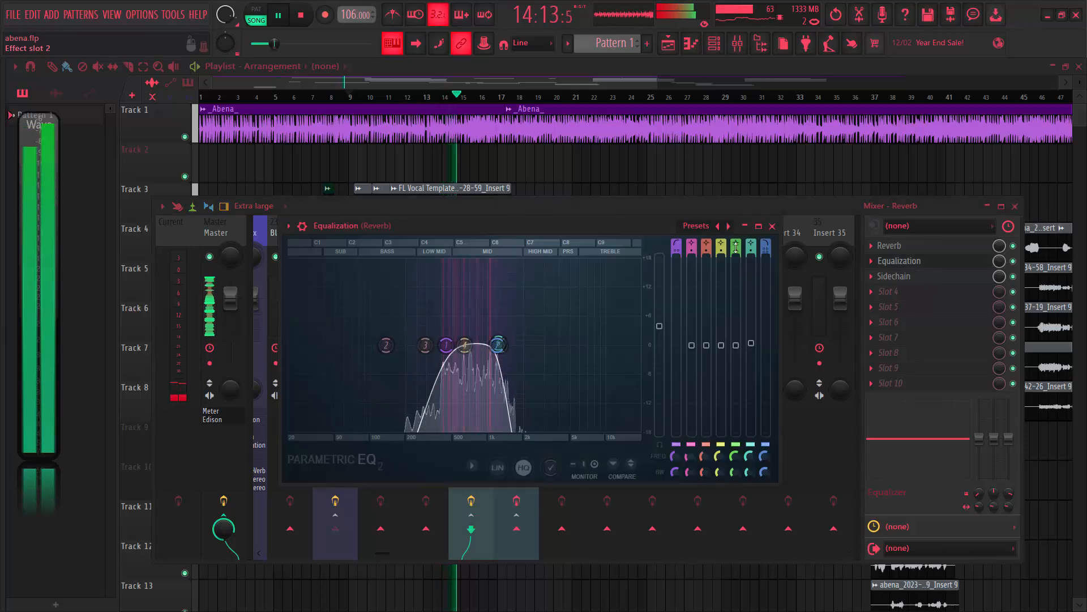
{"action": "key", "text": "space"}
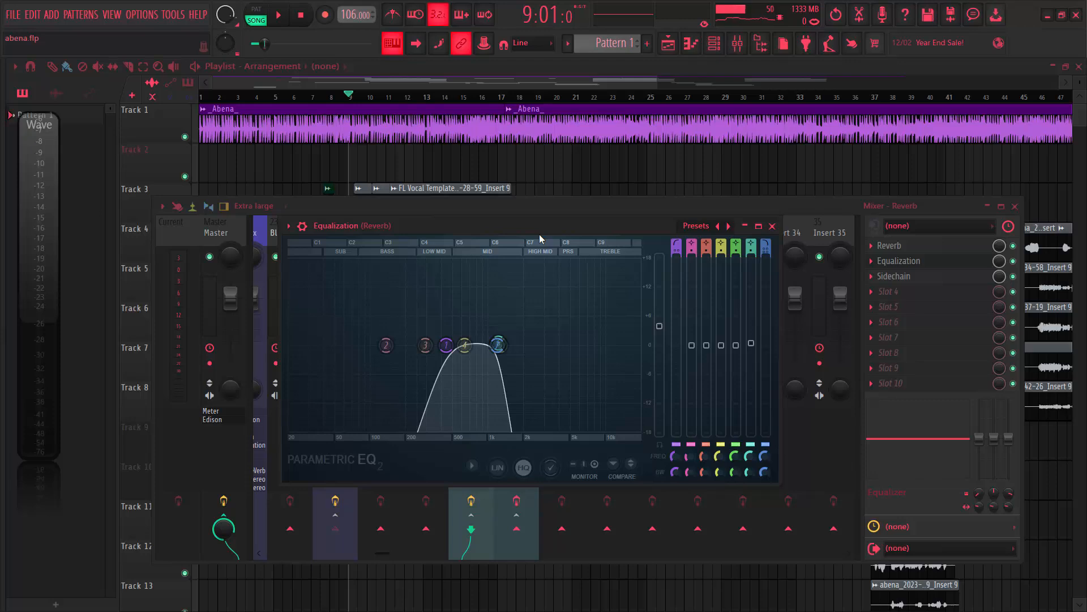
{"action": "key", "text": "space"}
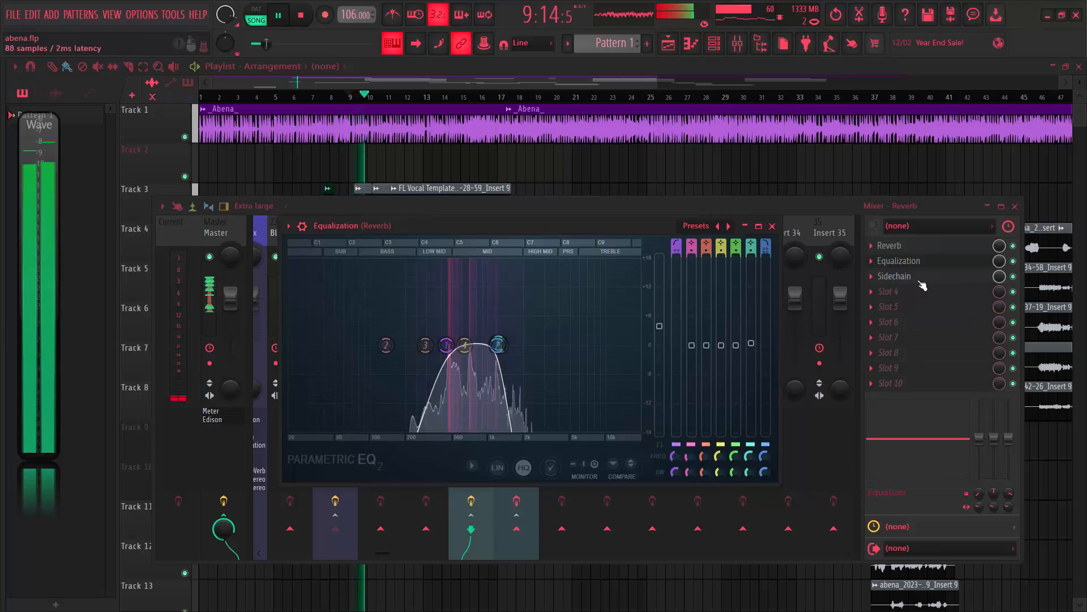
Review the Sidechain compressor on the Reverb send track, check its sidechain input source, and close it.
{"action": "left_click", "coordinate": [918, 278]}
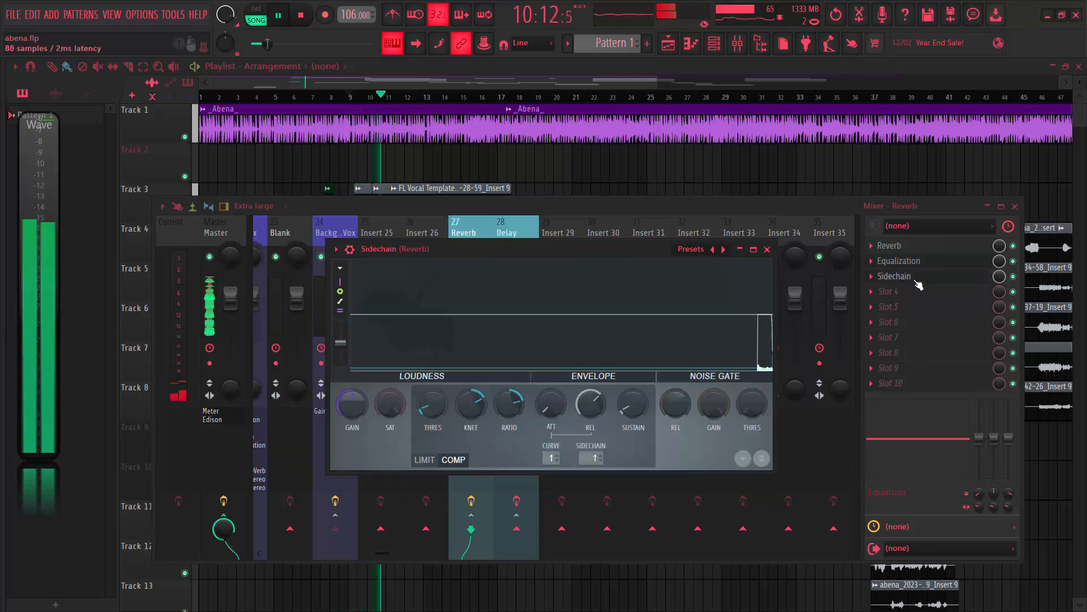
{"action": "left_click_drag", "start_coordinate": [640, 241], "coordinate": [611, 213]}
{"action": "key", "text": "space"}
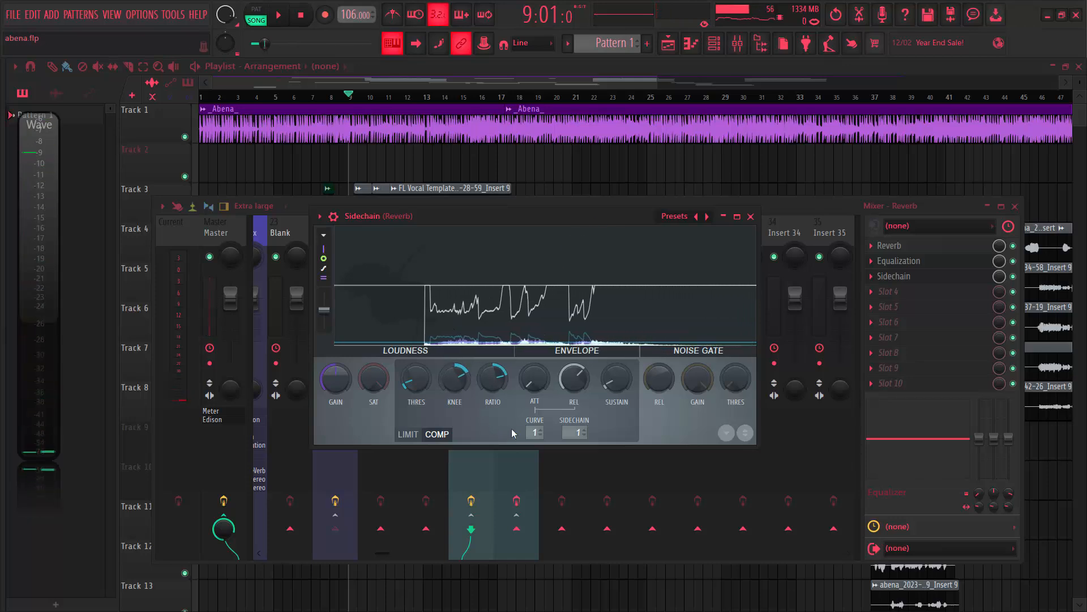
{"action": "left_click", "coordinate": [575, 433]}
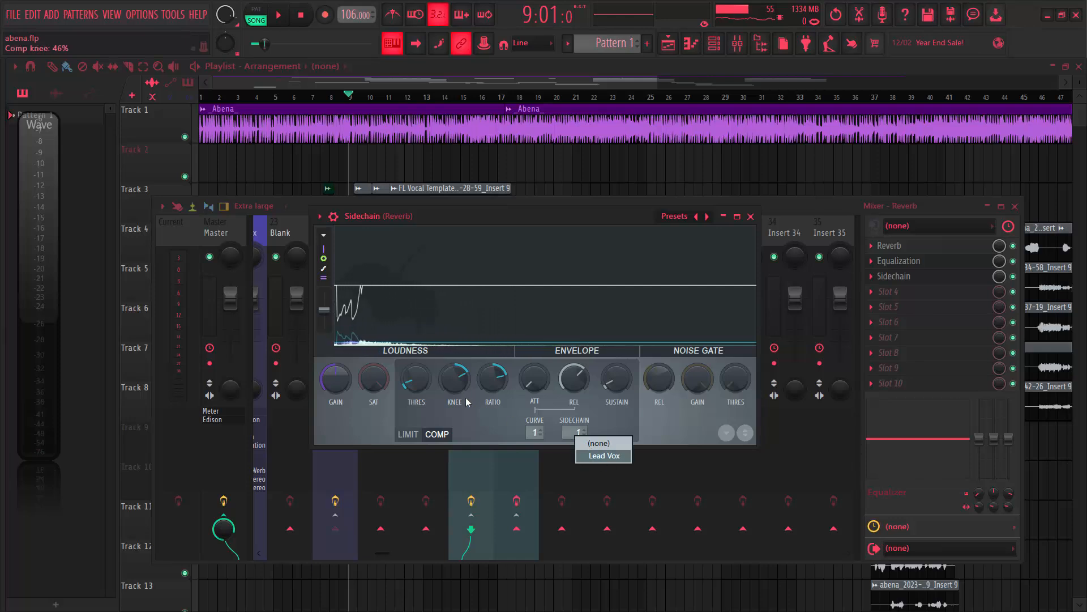
{"action": "left_click", "coordinate": [465, 420]}
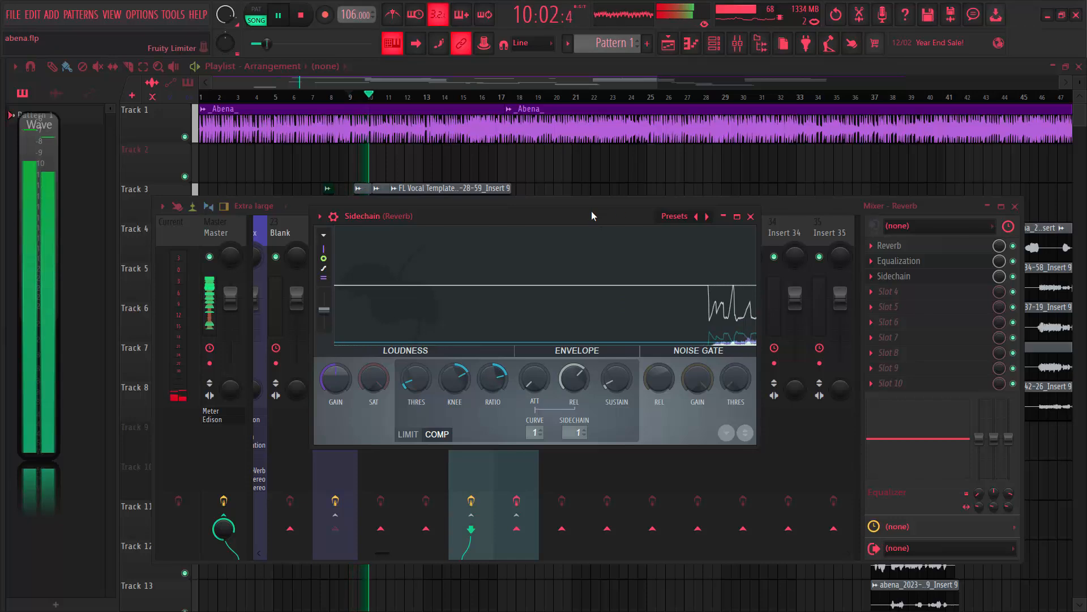
{"action": "left_click", "coordinate": [751, 217]}
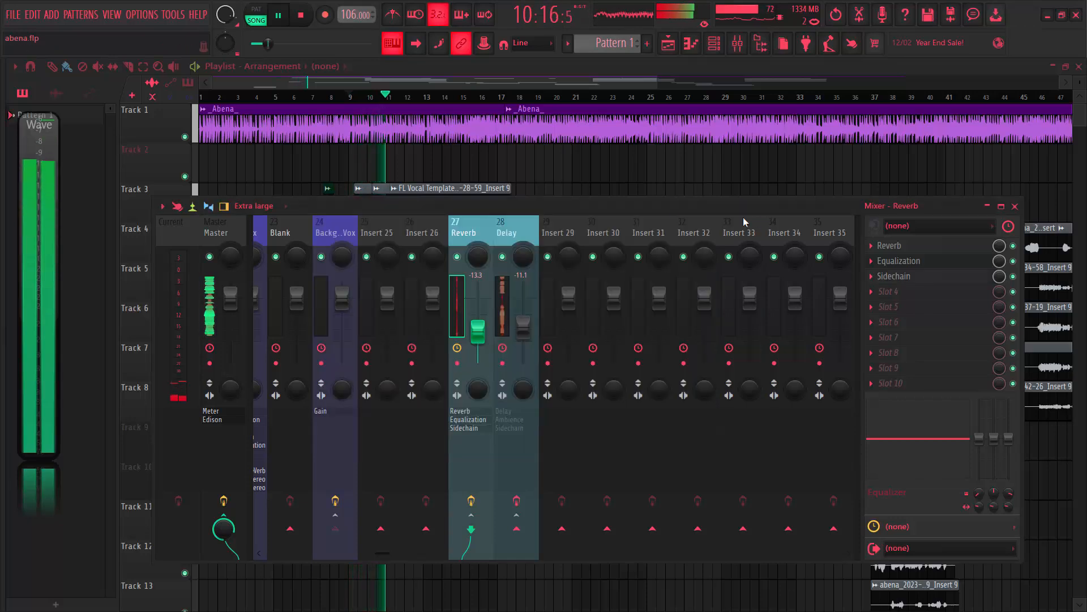
Select the Delay send track, enable its effects, and stop playback.
{"action": "left_click", "coordinate": [498, 228]}
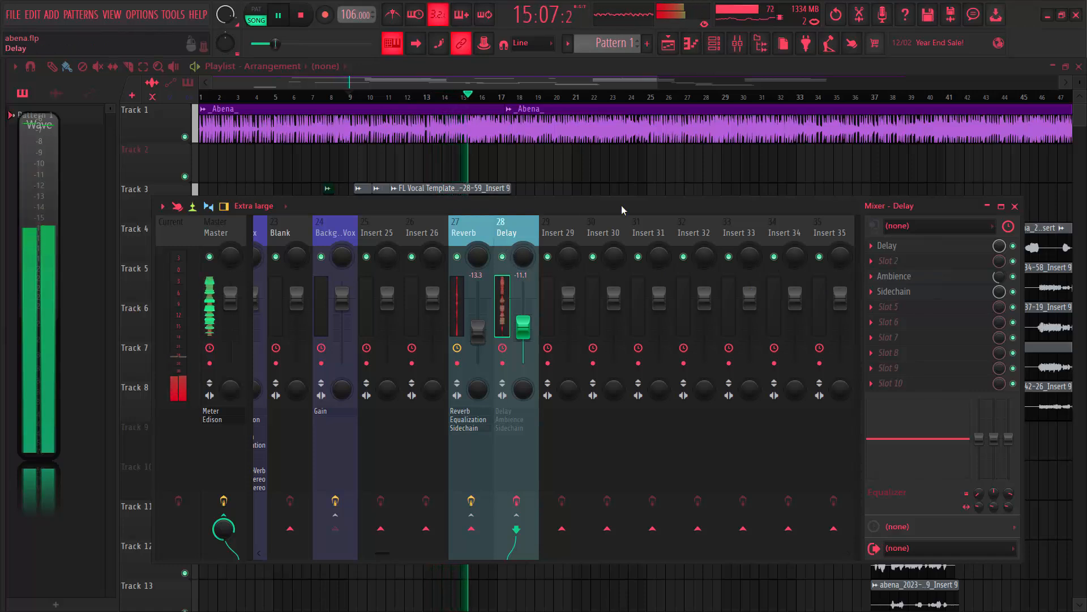
{"action": "left_click", "coordinate": [516, 500]}
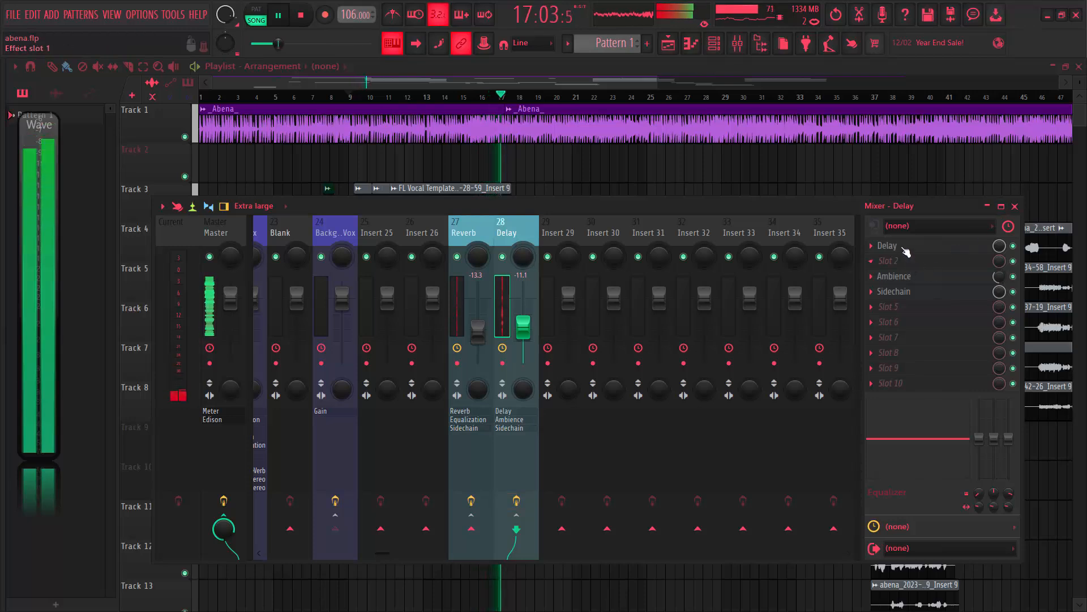
{"action": "key", "text": "space"}
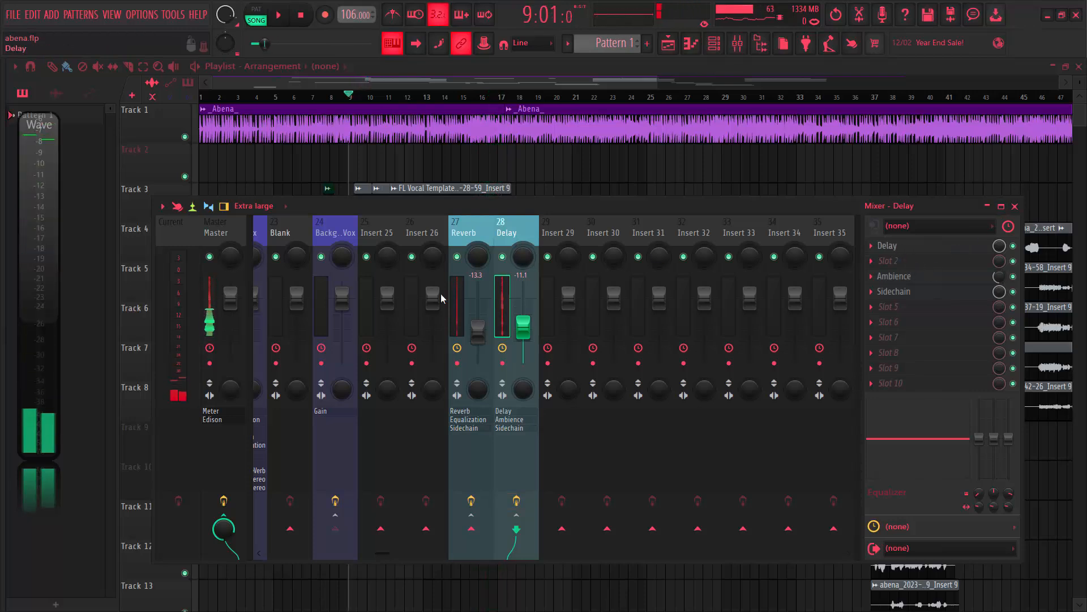
Open the Delay plugin on the Delay send track, review its knobs and time step presets, and close it.
{"action": "left_click", "coordinate": [916, 245]}
{"action": "left_click_drag", "start_coordinate": [440, 128], "coordinate": [459, 255]}
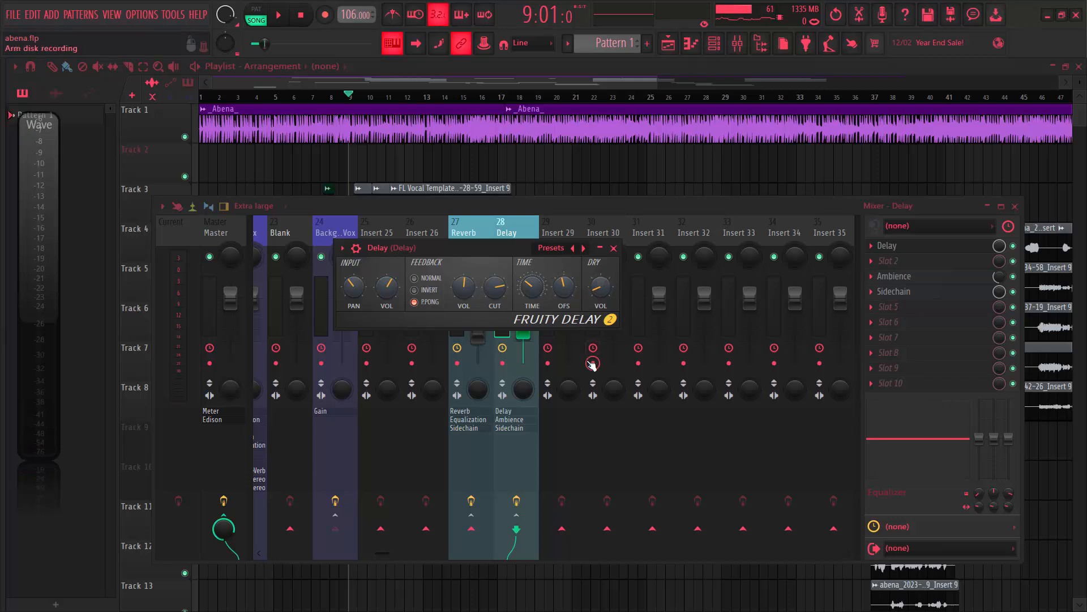
{"action": "right_click", "coordinate": [537, 289]}
{"action": "mouse_move", "coordinate": [558, 304]}
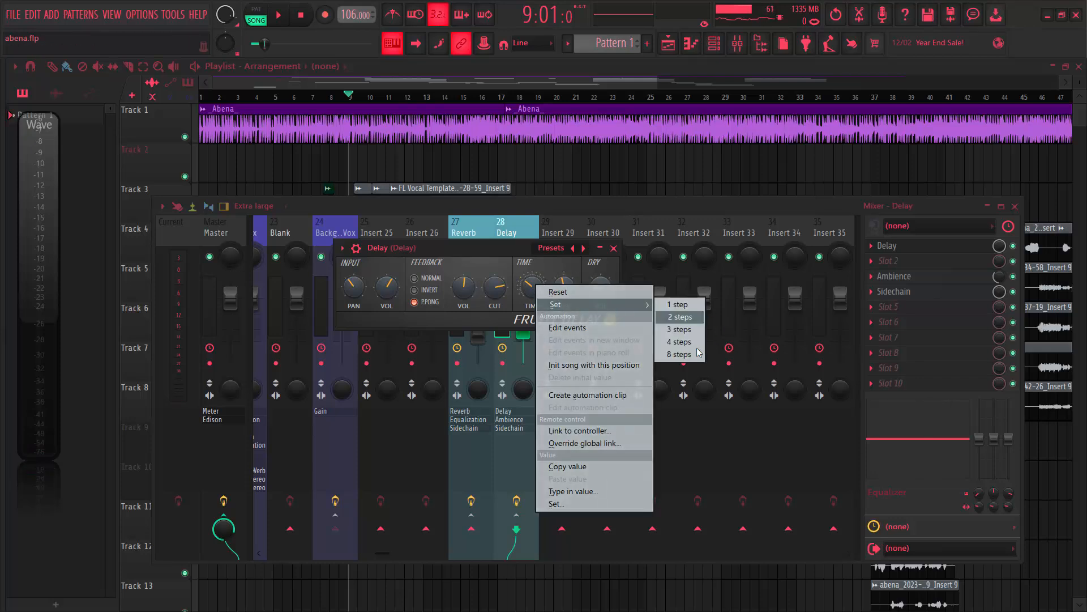
{"action": "left_click", "coordinate": [493, 246]}
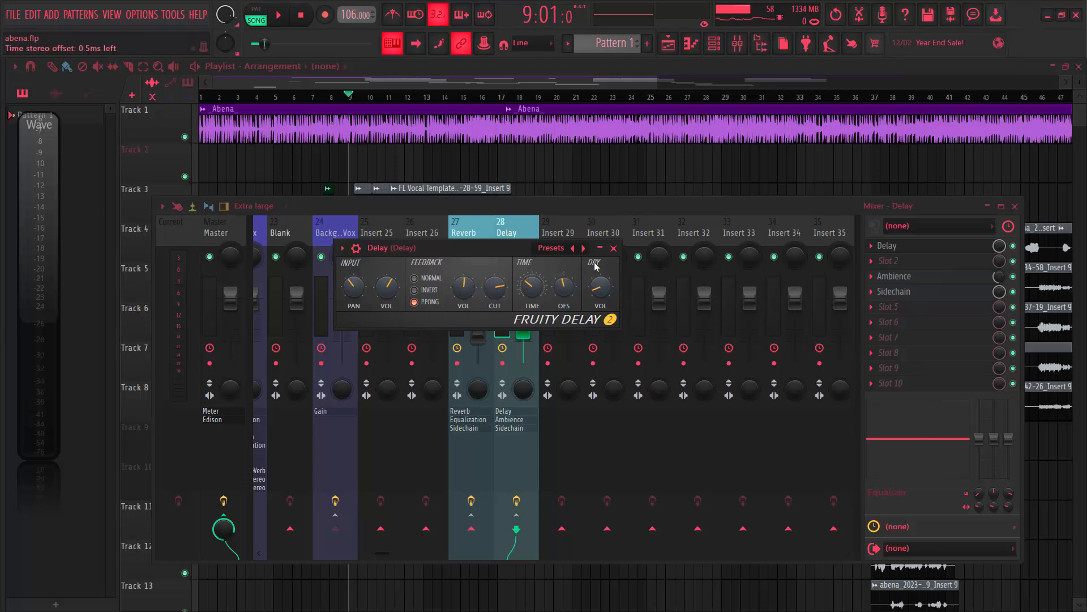
{"action": "left_click", "coordinate": [614, 249]}
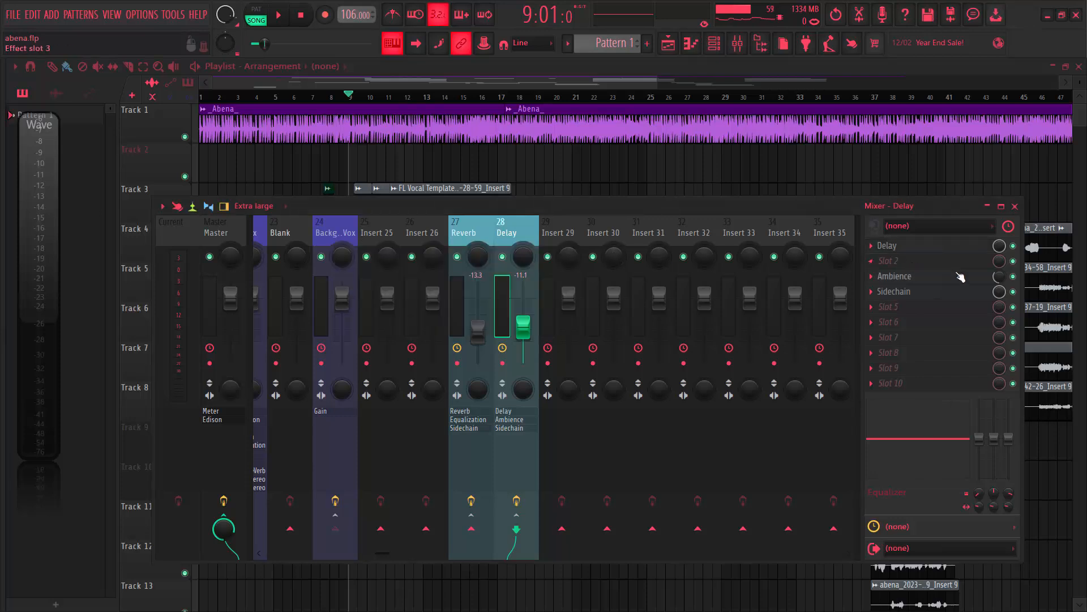
Open the Ambience reverb on the Delay send track, review its dry and wet levels, and close it.
{"action": "left_click", "coordinate": [920, 279]}
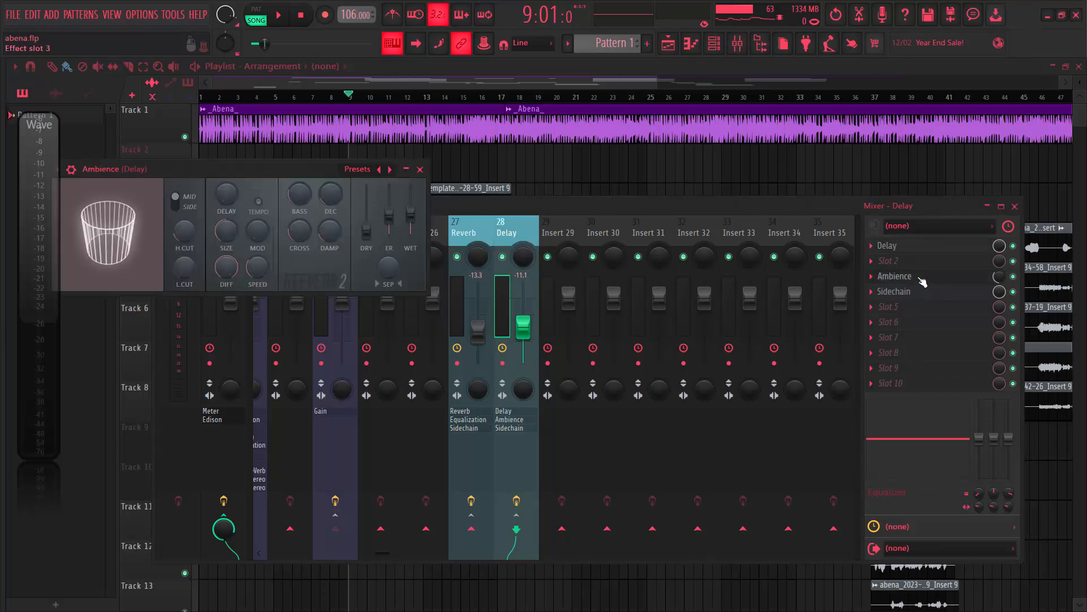
{"action": "left_click_drag", "start_coordinate": [276, 169], "coordinate": [520, 200]}
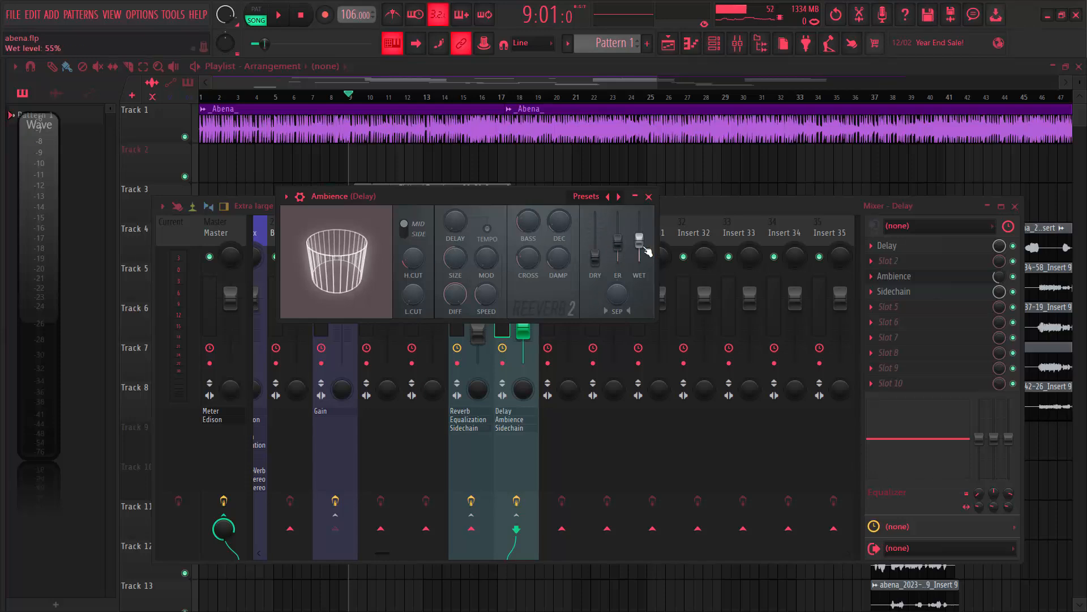
{"action": "left_click", "coordinate": [648, 196]}
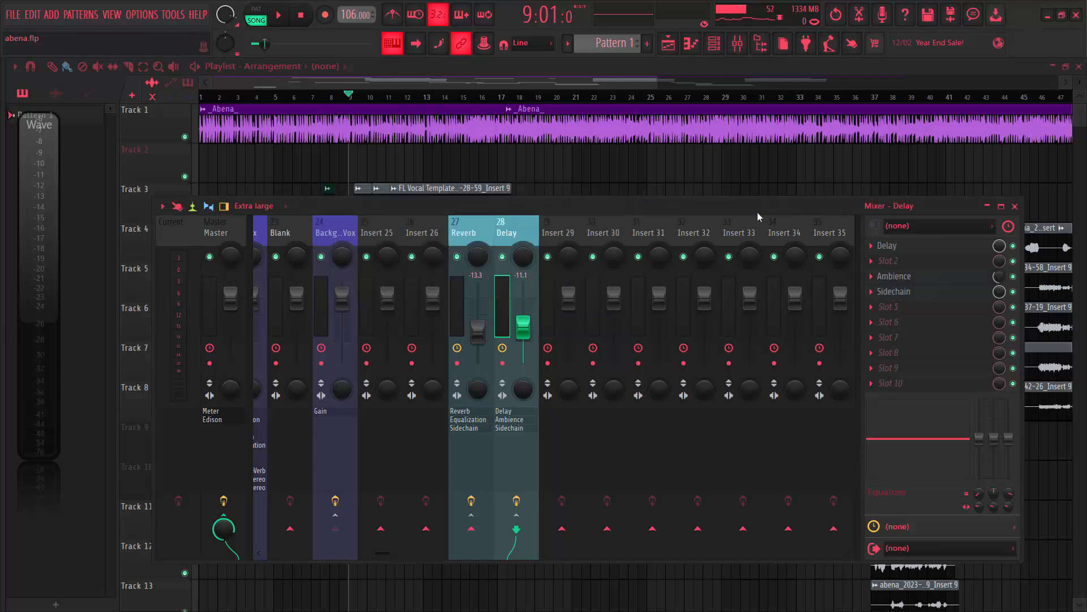
Review the Sidechain compressor on the Delay send track in a restored window, check its sidechain input source, and close it.
{"action": "left_click", "coordinate": [923, 297]}
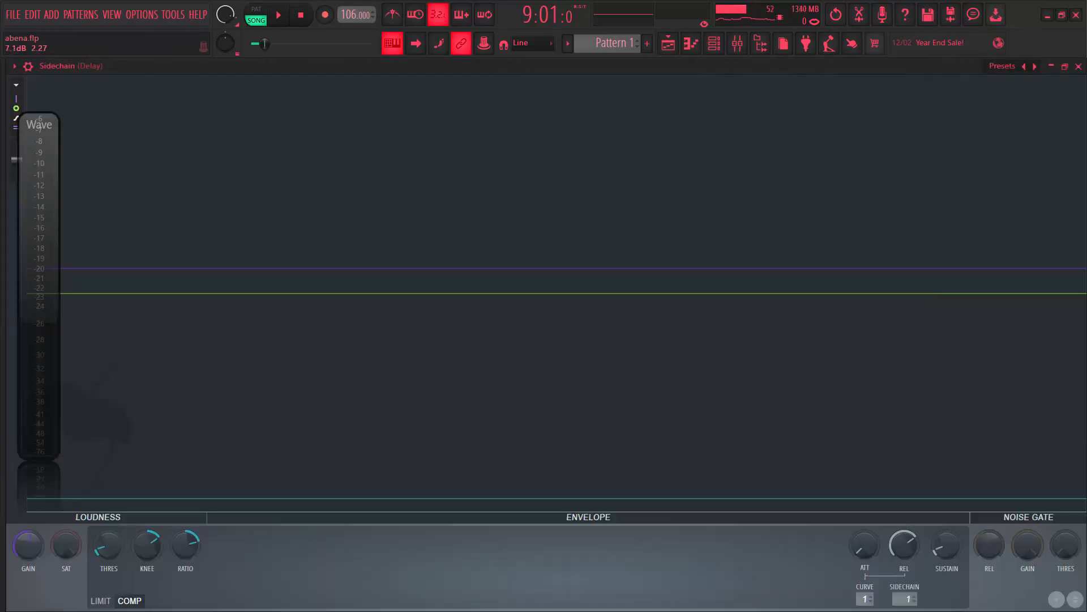
{"action": "left_click", "coordinate": [1065, 67]}
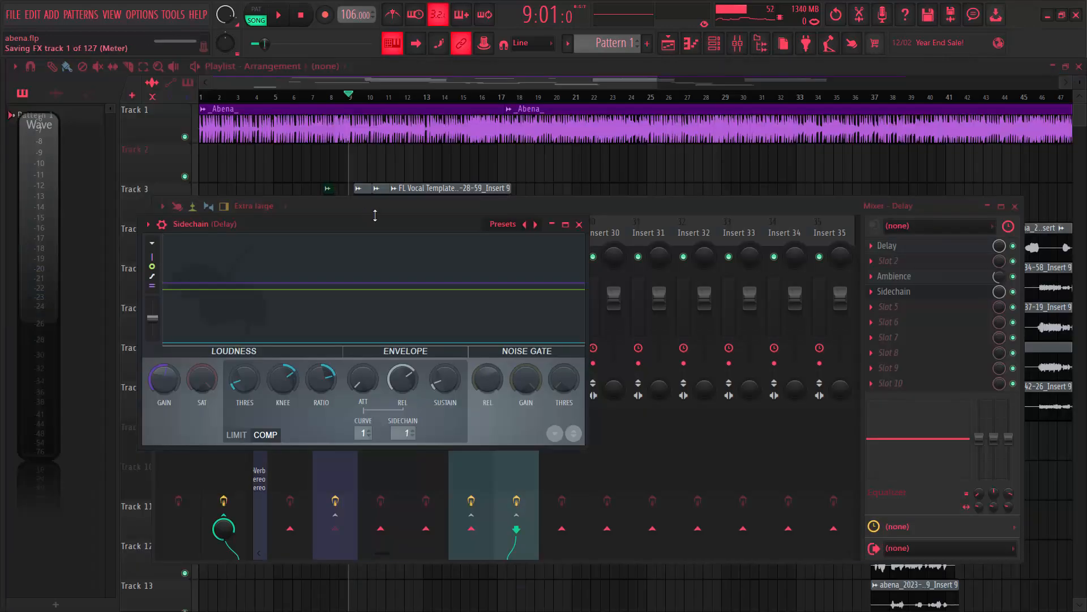
{"action": "left_click_drag", "start_coordinate": [379, 220], "coordinate": [539, 211]}
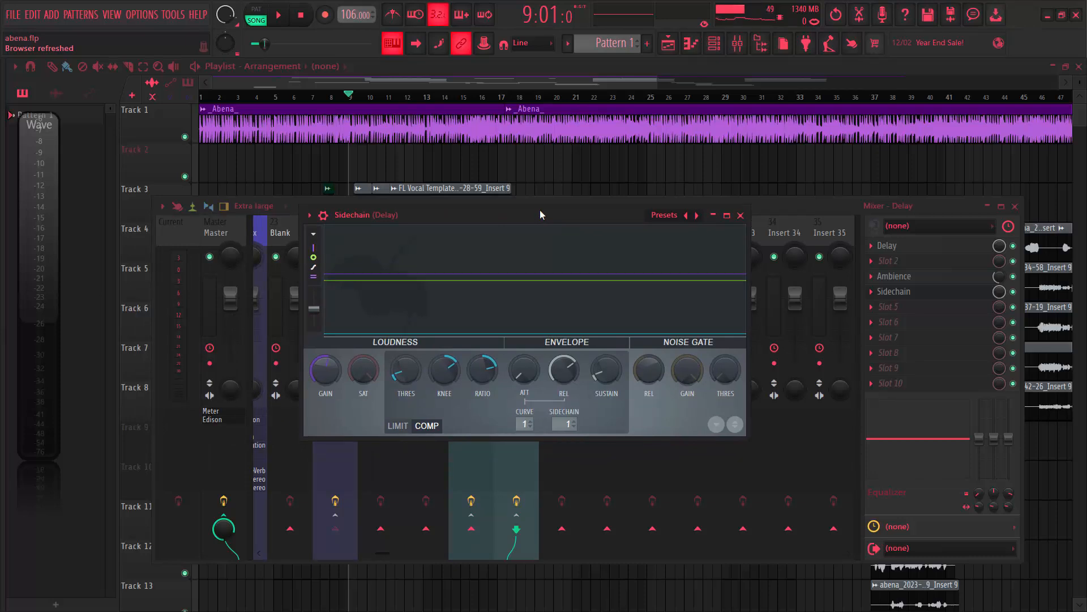
{"action": "left_click", "coordinate": [570, 425]}
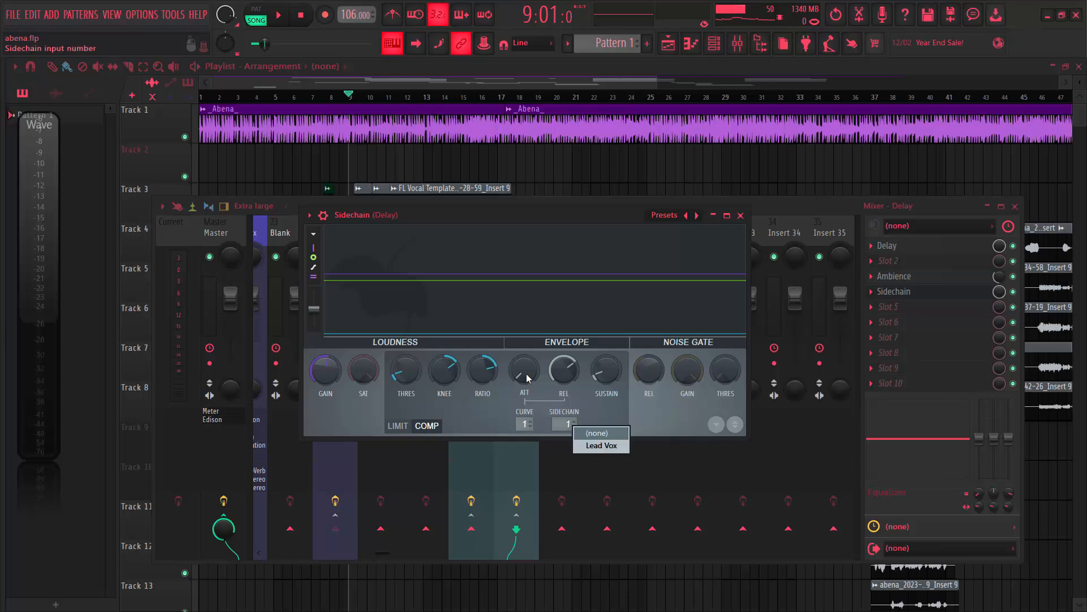
{"action": "left_click", "coordinate": [538, 220]}
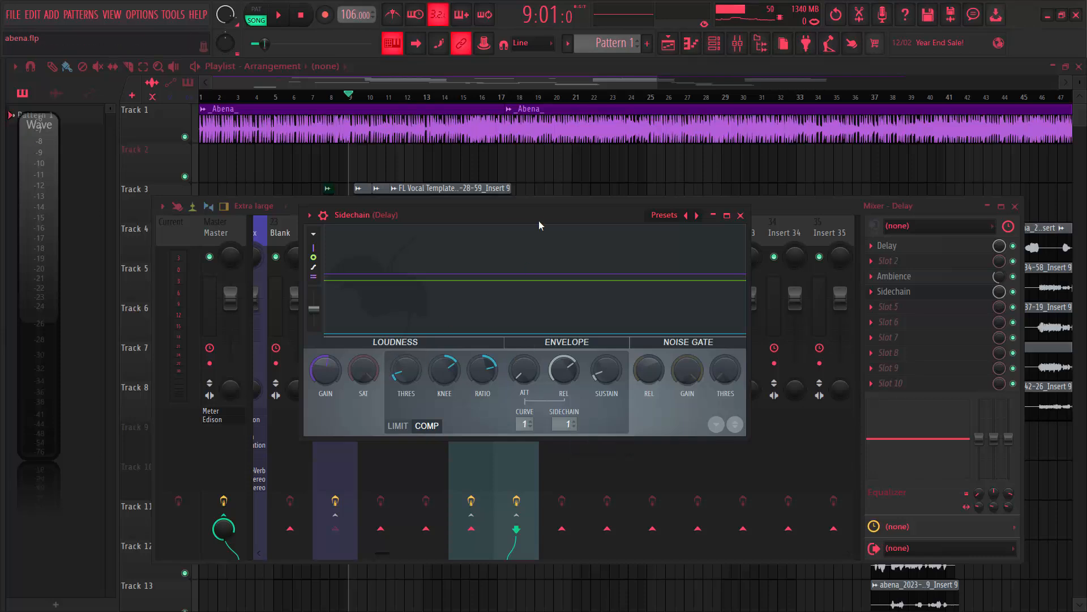
{"action": "left_click", "coordinate": [741, 215]}
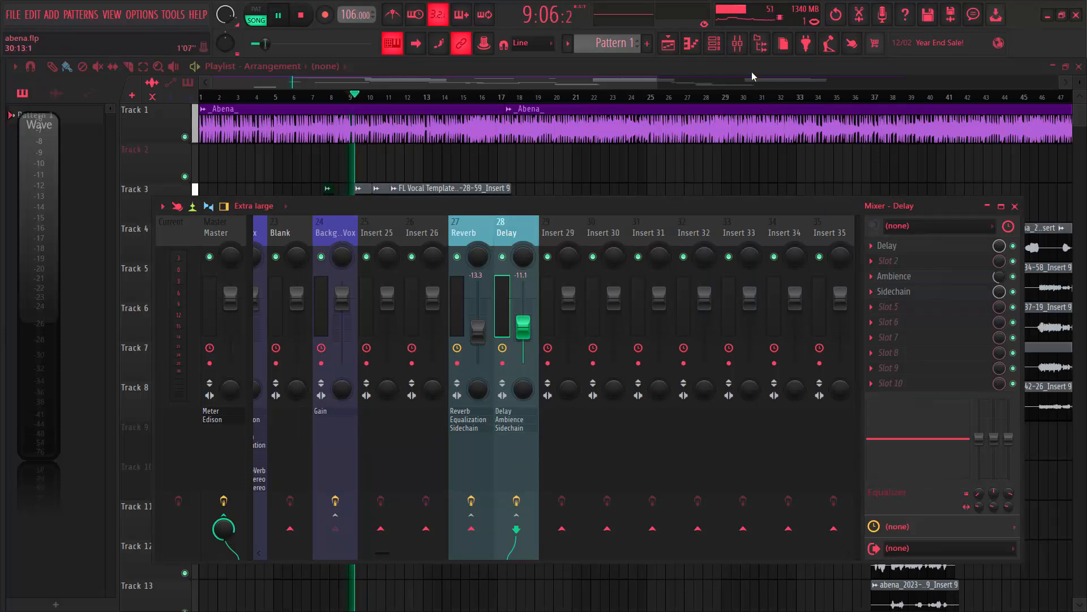
Hide the mixer and unmute Track 10 in the playlist while the song plays.
{"action": "key", "text": "F9"}
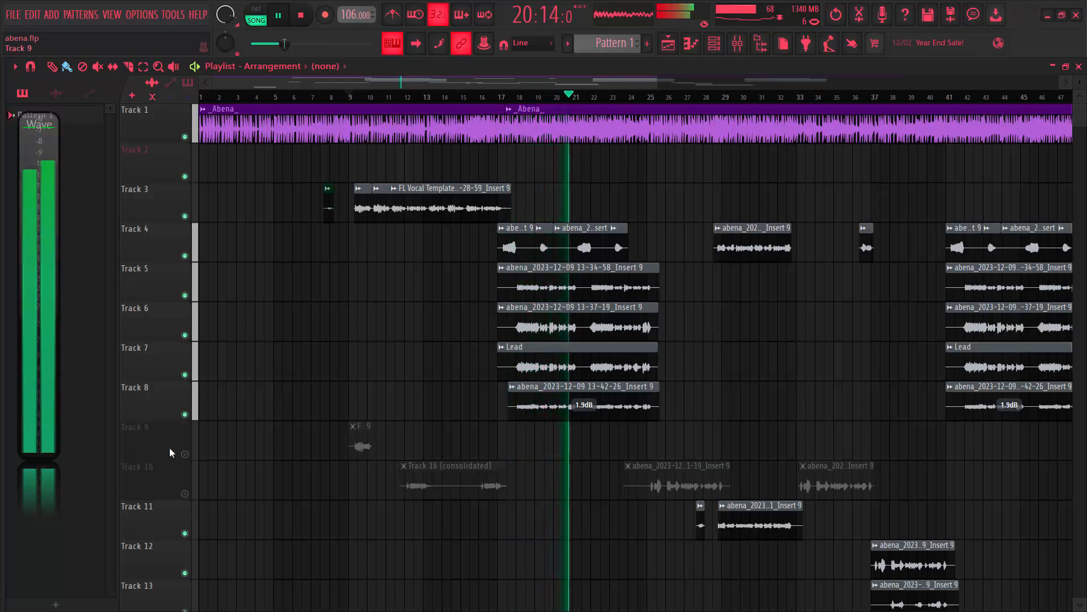
{"action": "left_click", "coordinate": [184, 493]}
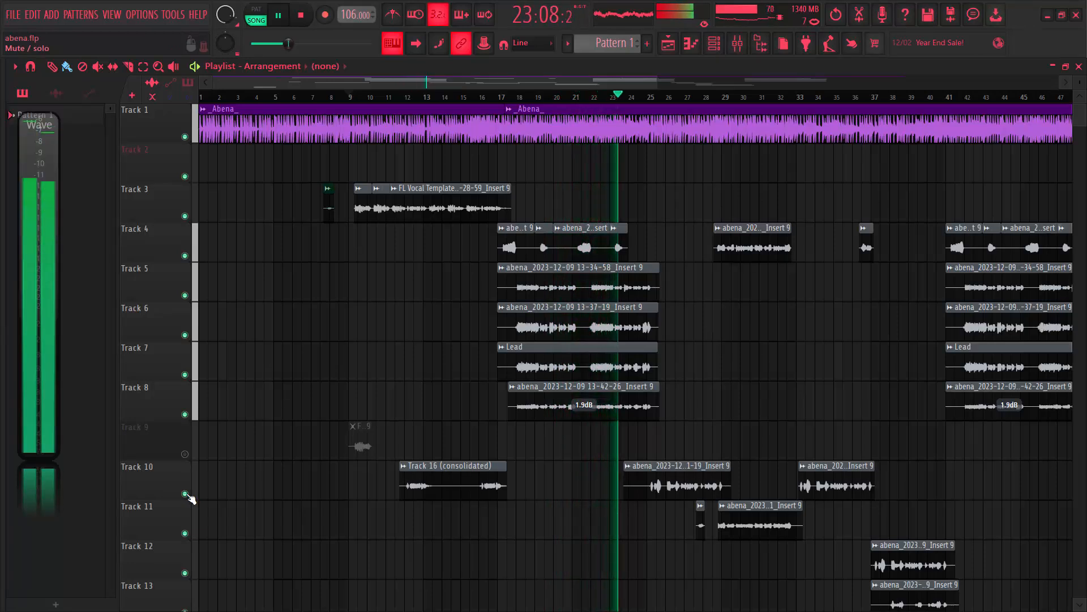
Bring the mixer back to view its first insert tracks during playback, return to the playlist, and stop the song.
{"action": "left_click", "coordinate": [749, 57]}
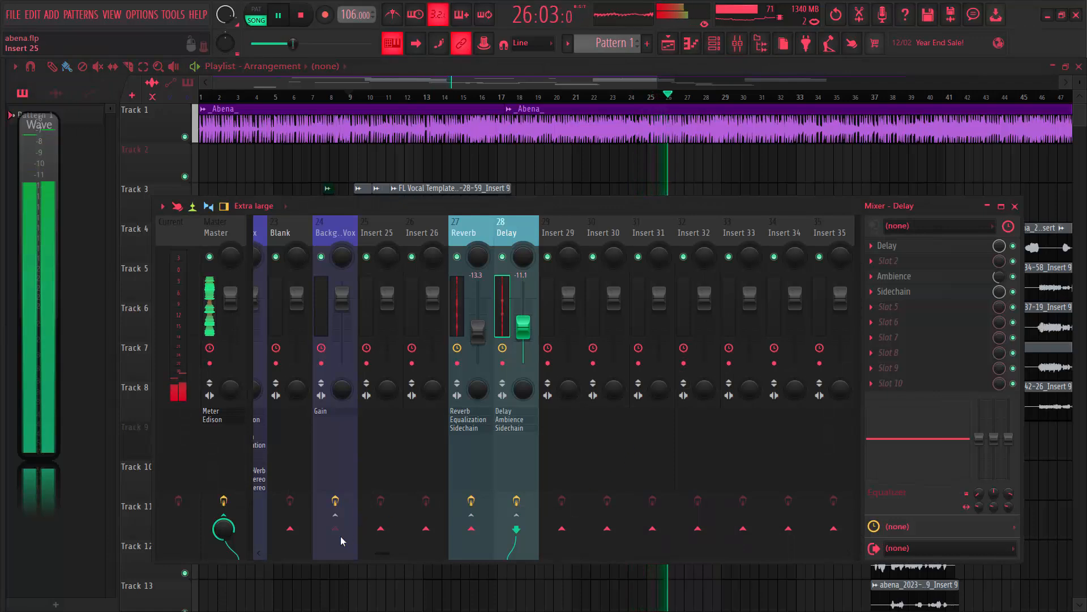
{"action": "left_click_drag", "start_coordinate": [384, 555], "coordinate": [249, 535]}
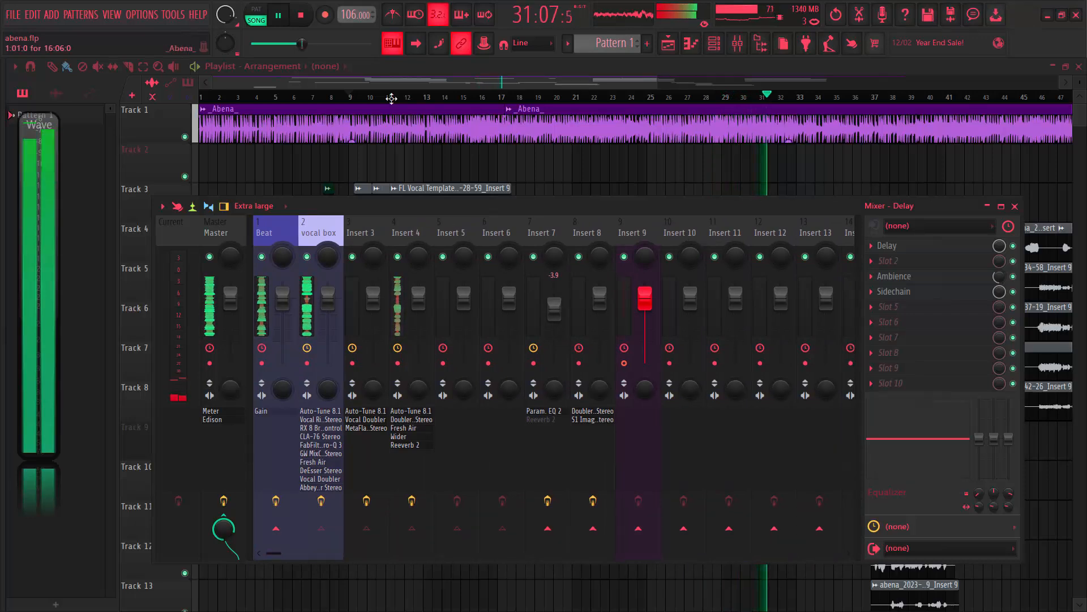
{"action": "left_click", "coordinate": [614, 69]}
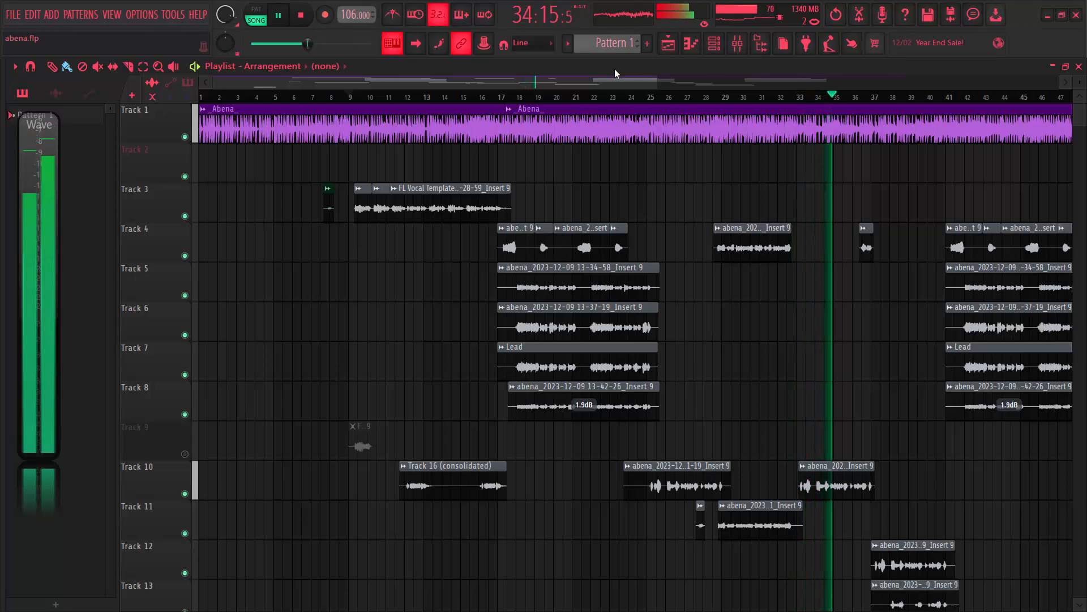
{"action": "key", "text": "space"}
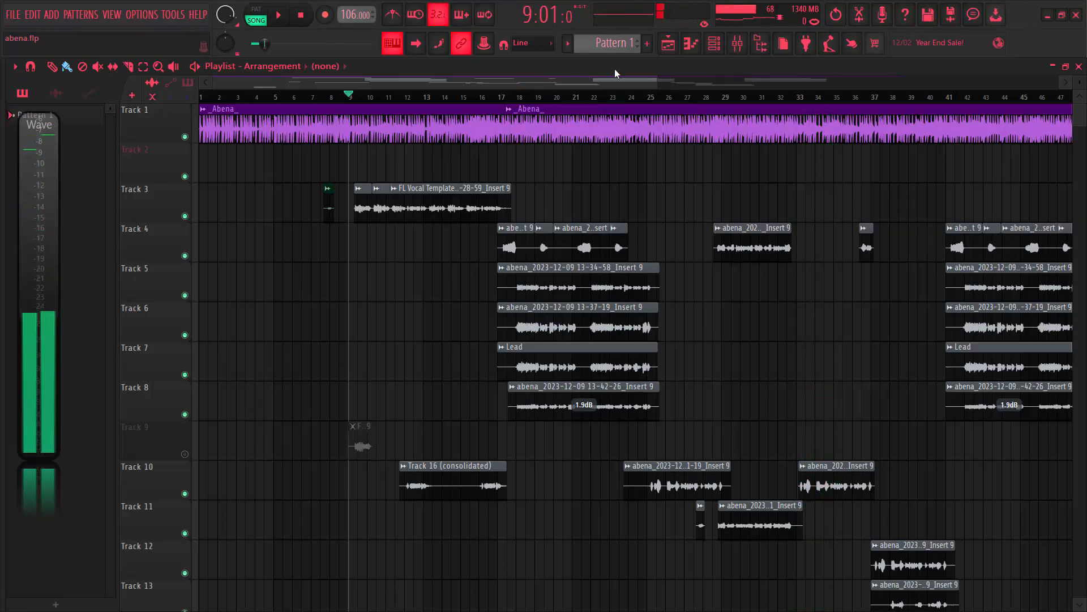